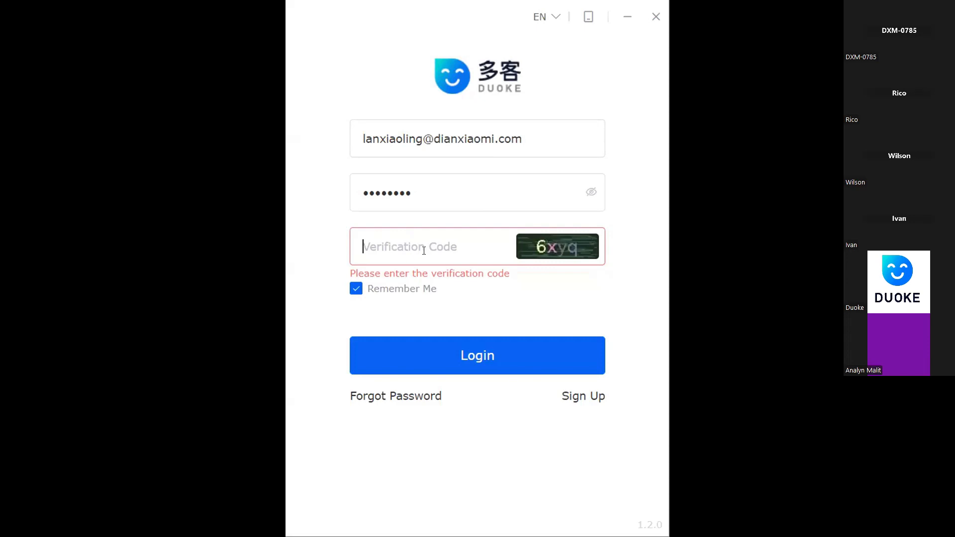
# Enter the verification code and log in to the account
pyautogui.click(491, 357)
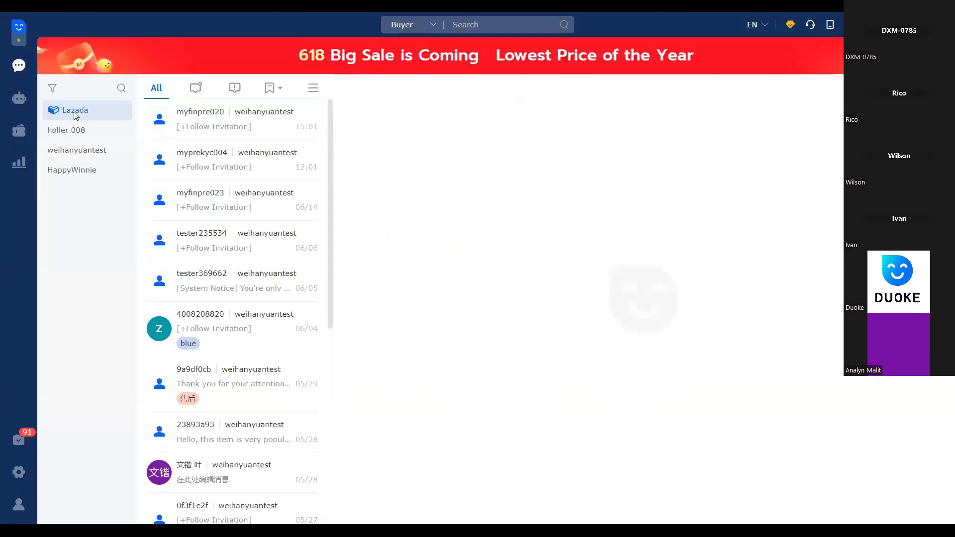
# Open the newest buyer conversation, and filter the list to the HappyWinnie store before returning to all Lazada stores
pyautogui.click(258, 132)
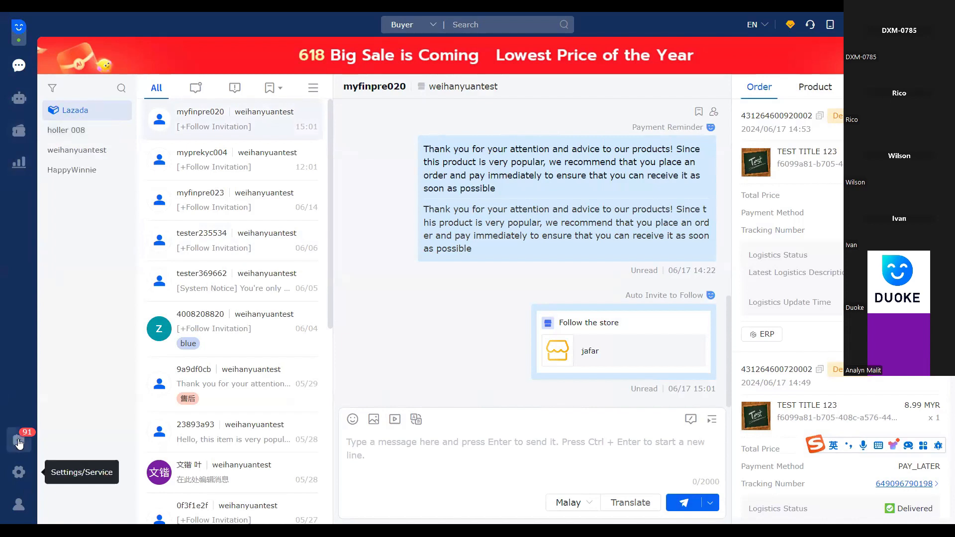
pyautogui.click(19, 441)
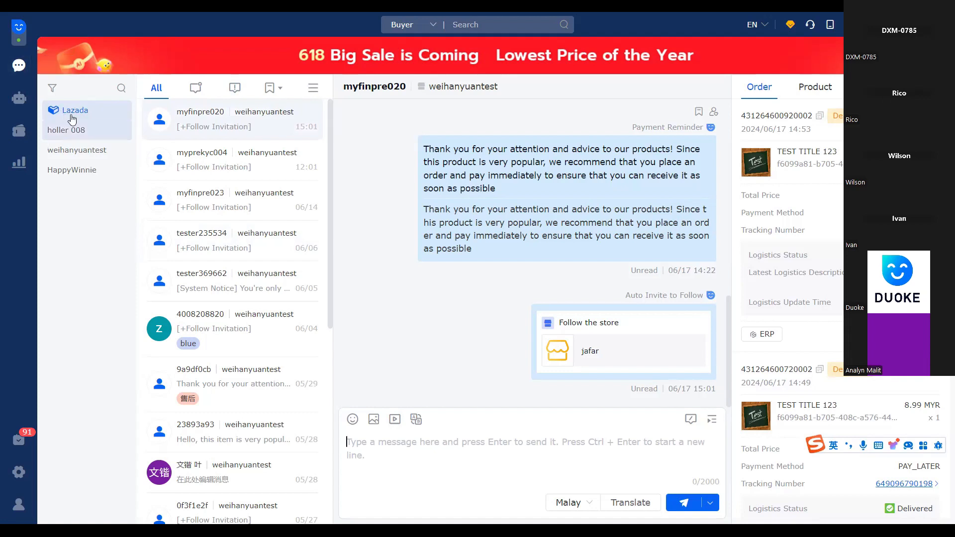
pyautogui.click(83, 170)
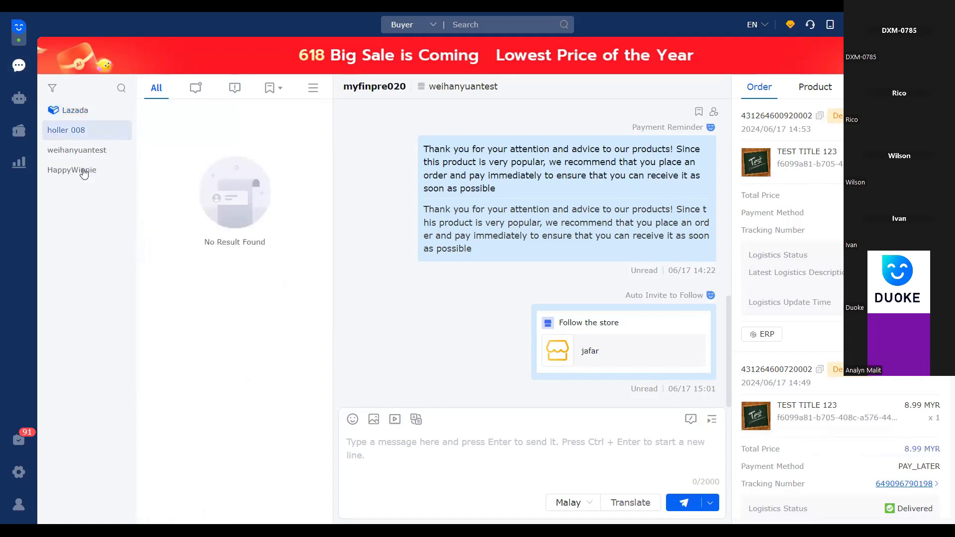
pyautogui.click(70, 110)
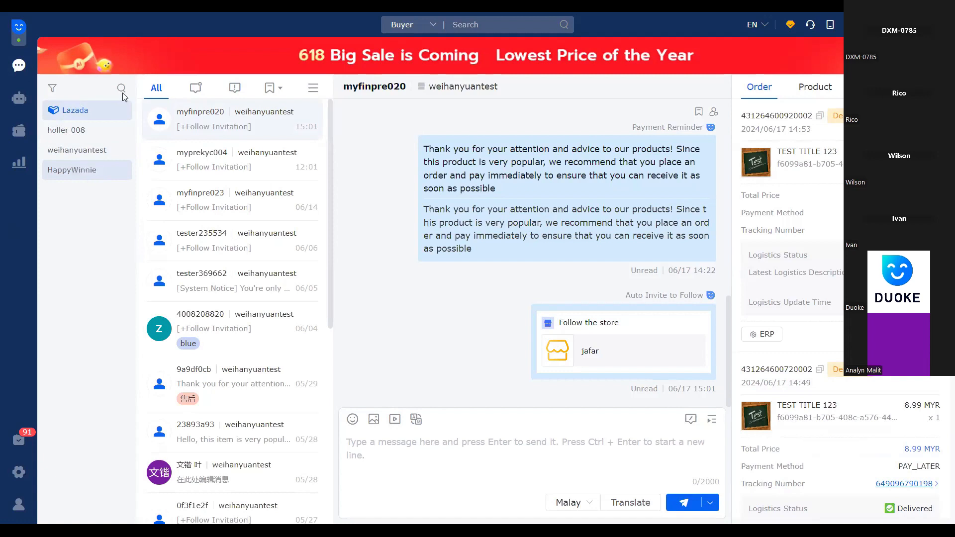
# Search the stores for "holl", view the conversations of holler 008, and return to all Lazada stores
pyautogui.click(82, 87)
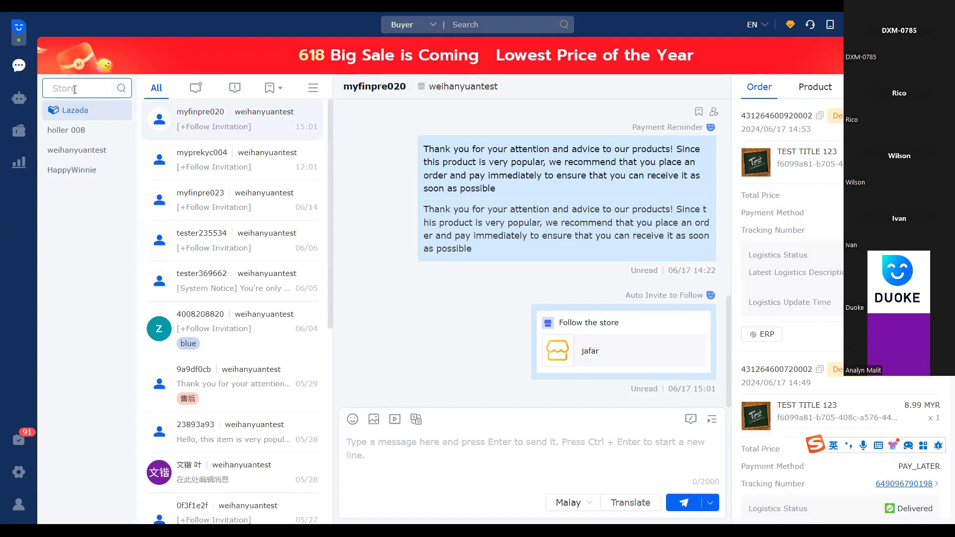
pyautogui.write('ho')
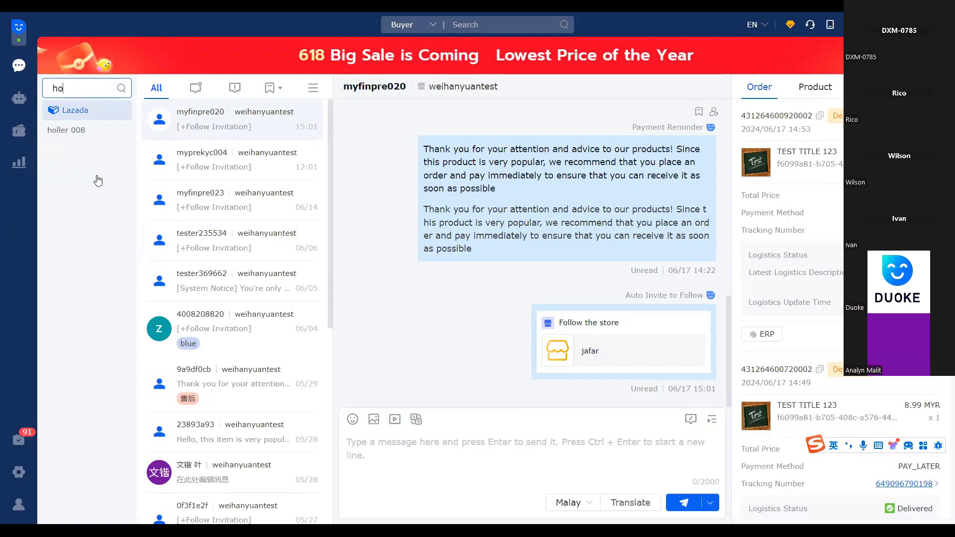
pyautogui.write('ll')
pyautogui.press('shift')
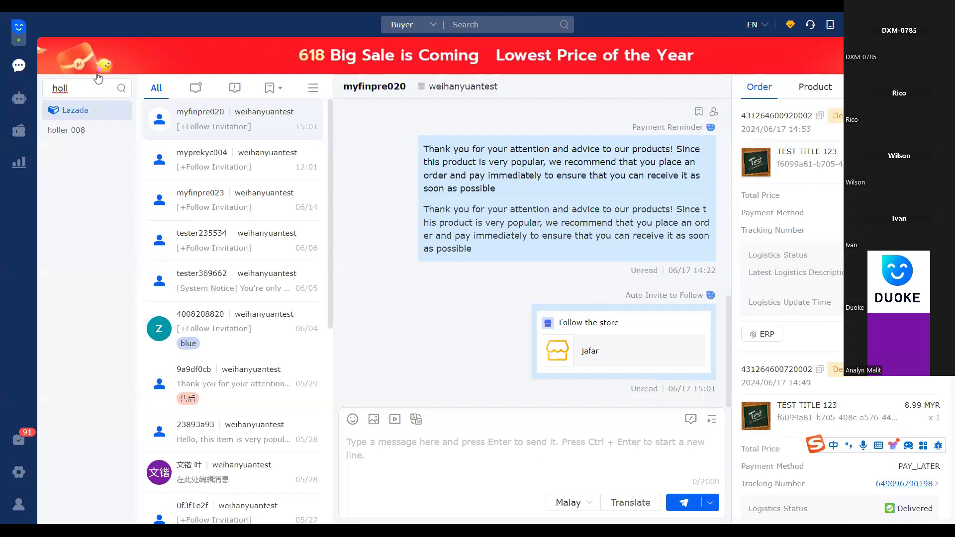
pyautogui.click(88, 139)
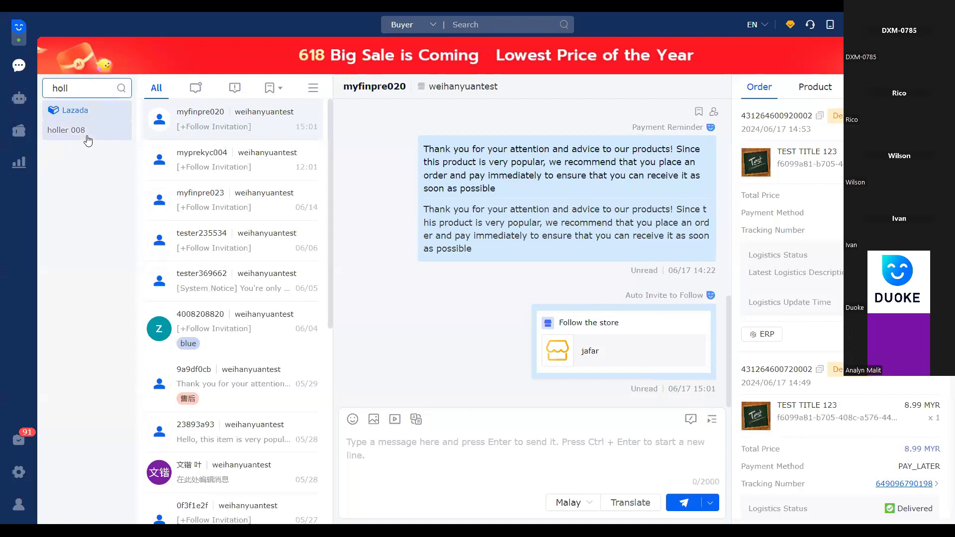
pyautogui.click(84, 87)
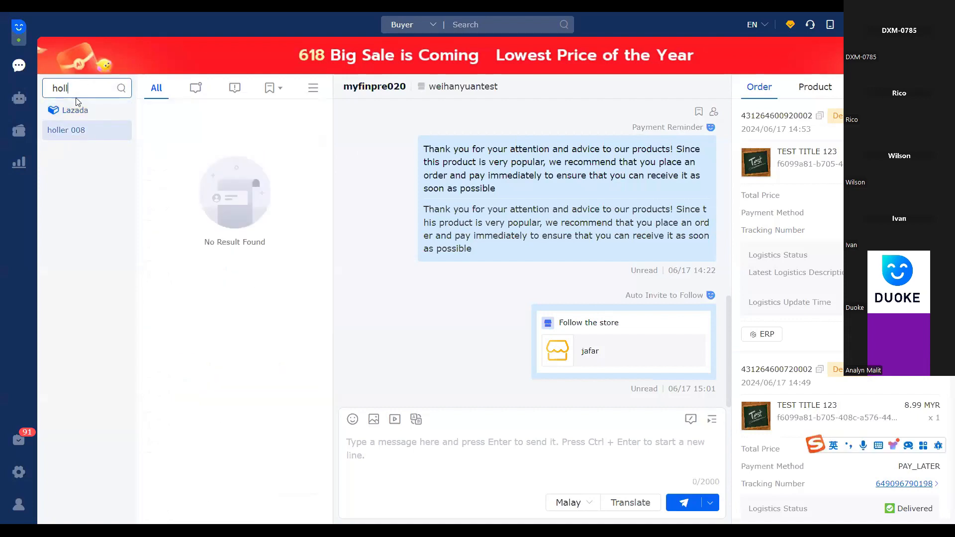
pyautogui.click(106, 110)
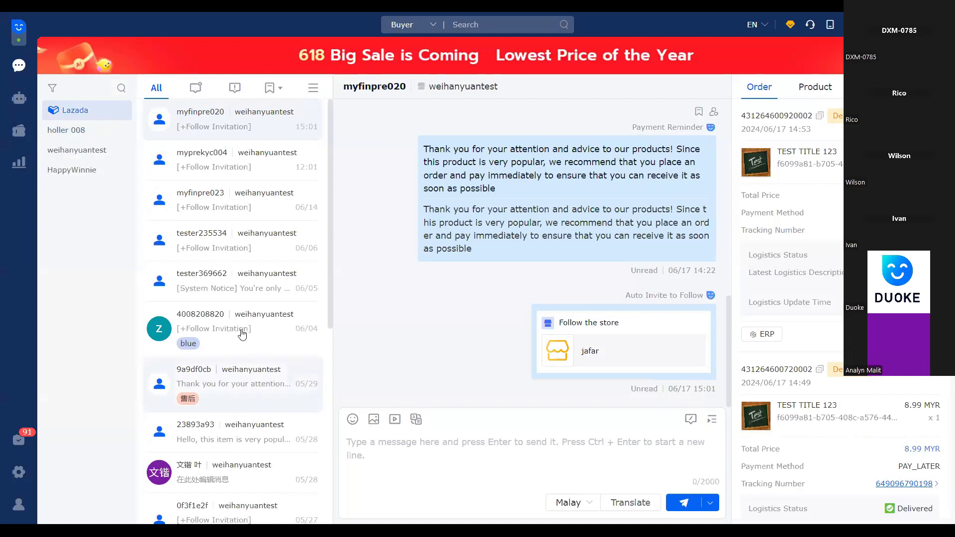
# Look through the whole conversation list, and filter it in turn by unread, not replied and tagged conversations
pyautogui.scroll(-5, 242, 334)
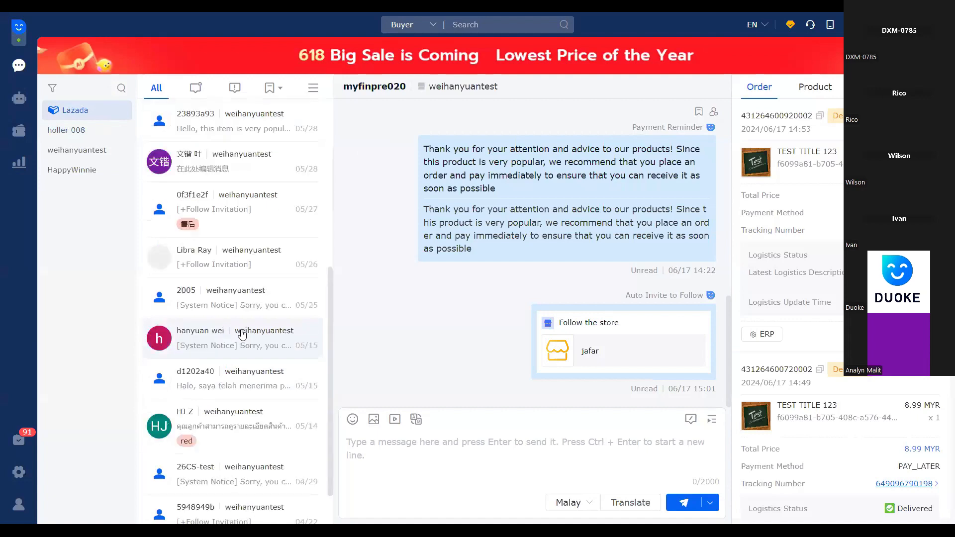
pyautogui.scroll(5, 181, 118)
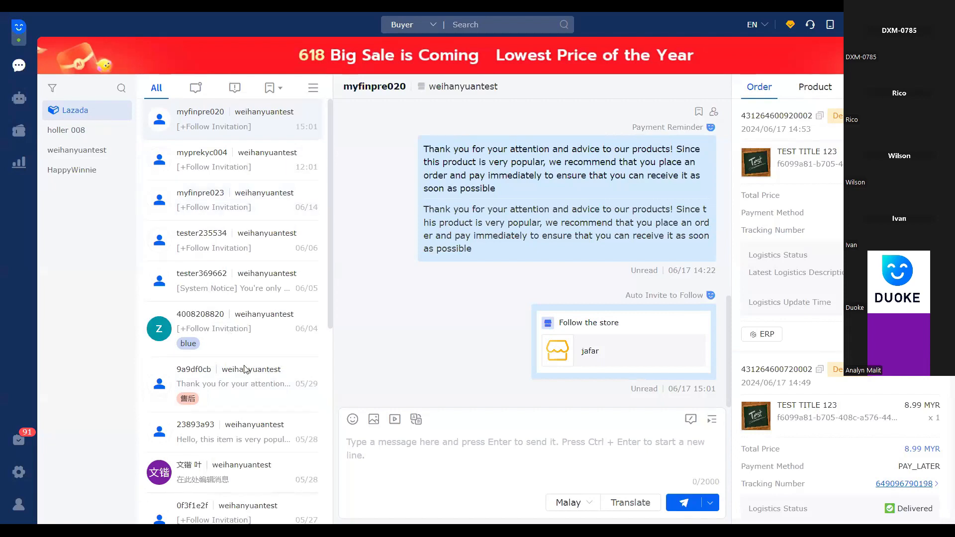
pyautogui.scroll(-5, 266, 407)
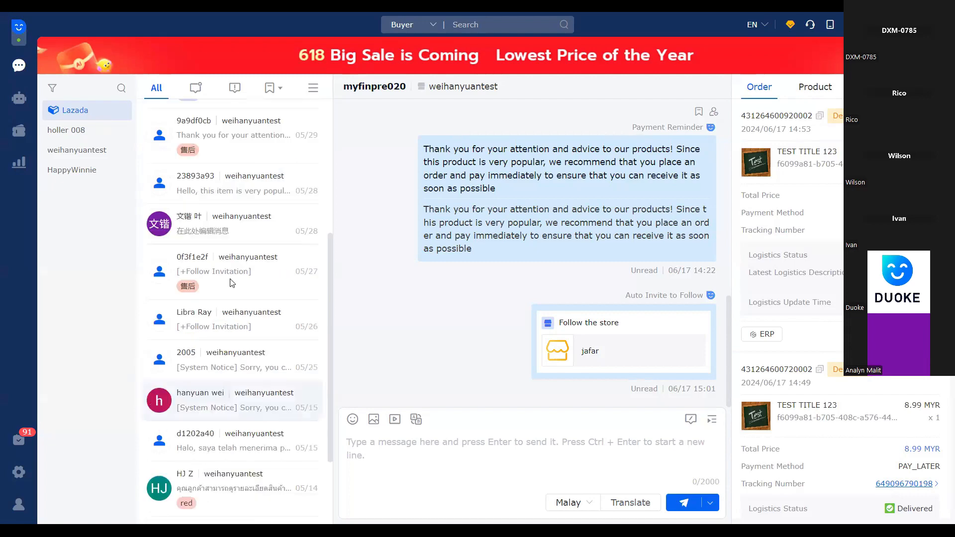
pyautogui.scroll(5, 230, 282)
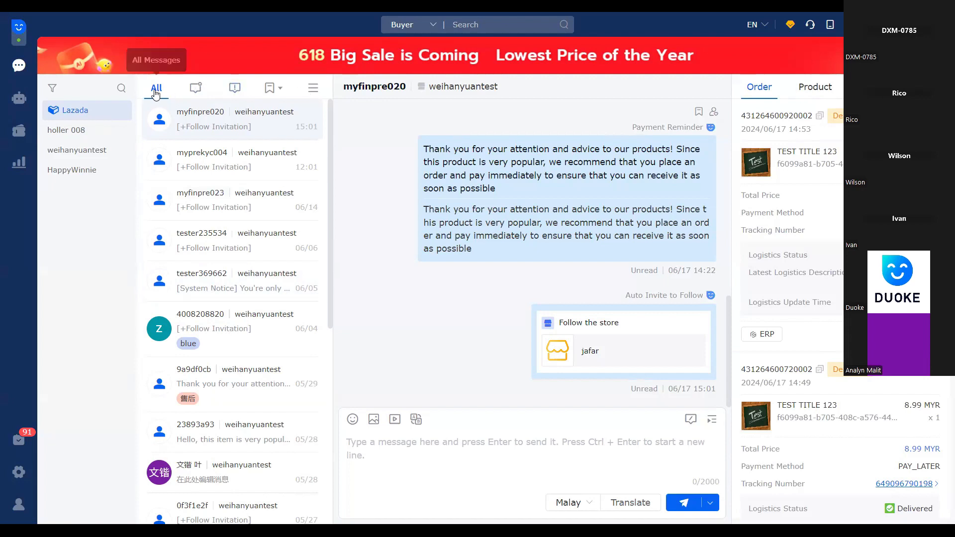
pyautogui.click(196, 89)
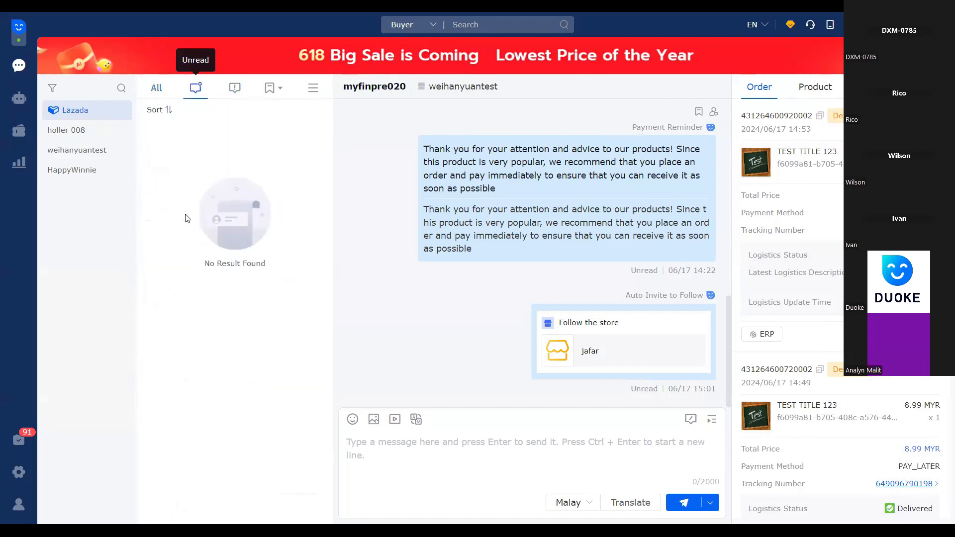
pyautogui.click(232, 92)
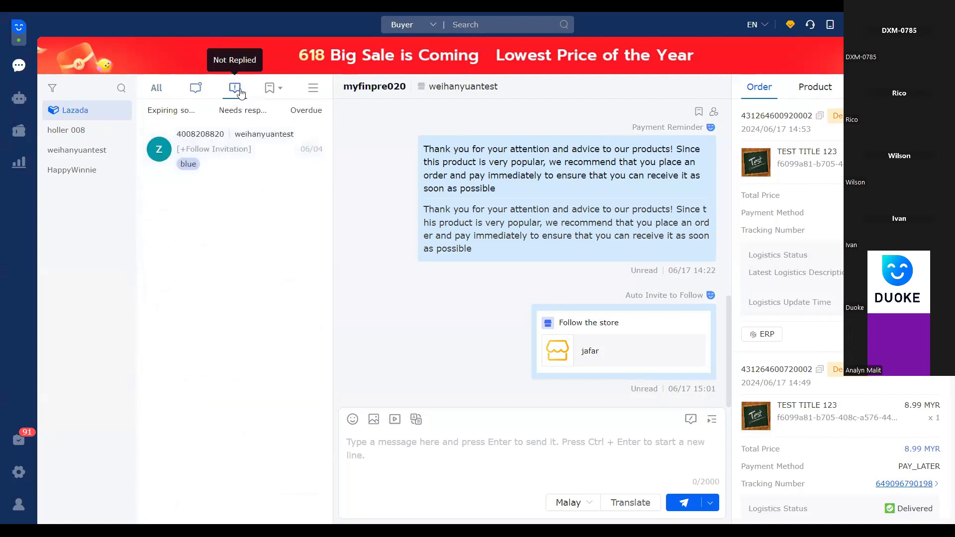
pyautogui.click(269, 92)
# Try to add a green tag named "pre-sale" in the tag management
pyautogui.click(278, 93)
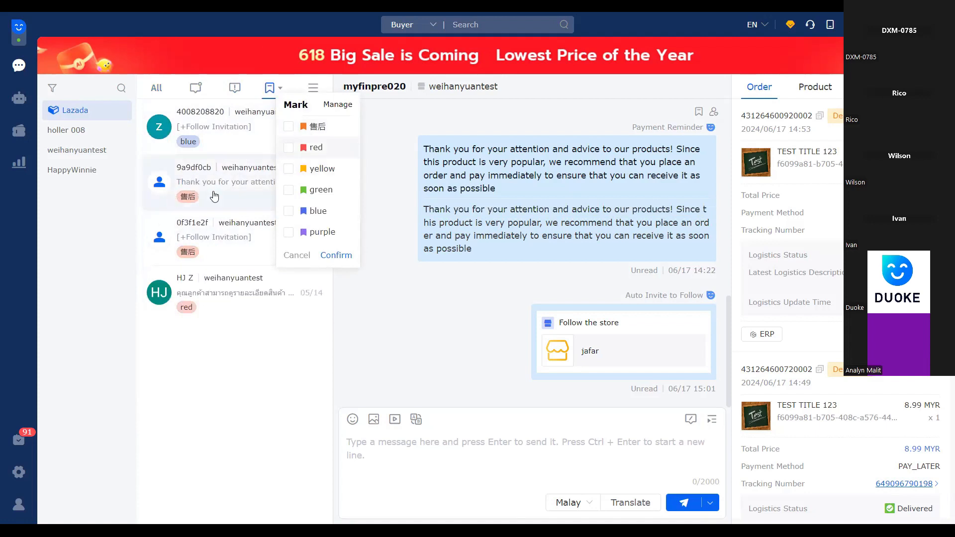
pyautogui.click(333, 105)
pyautogui.click(375, 156)
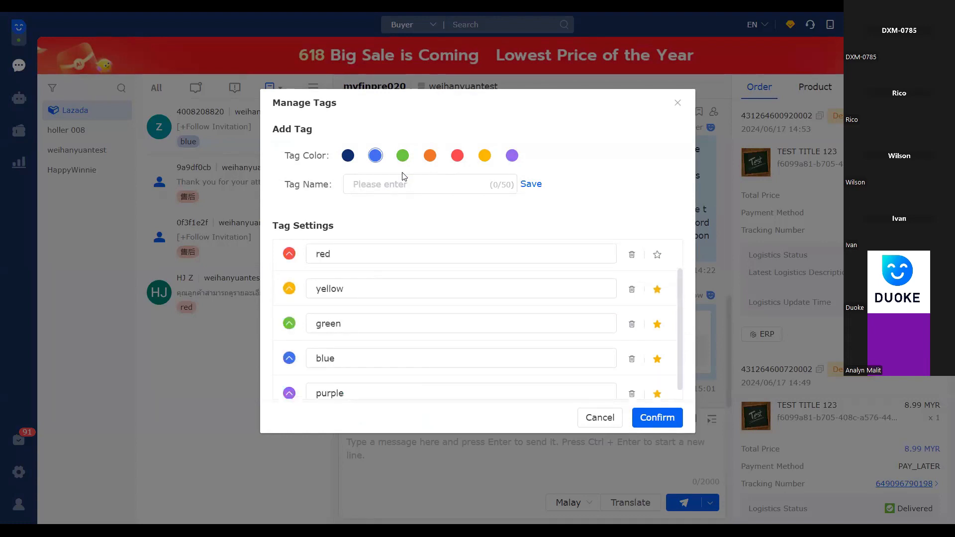
pyautogui.click(389, 184)
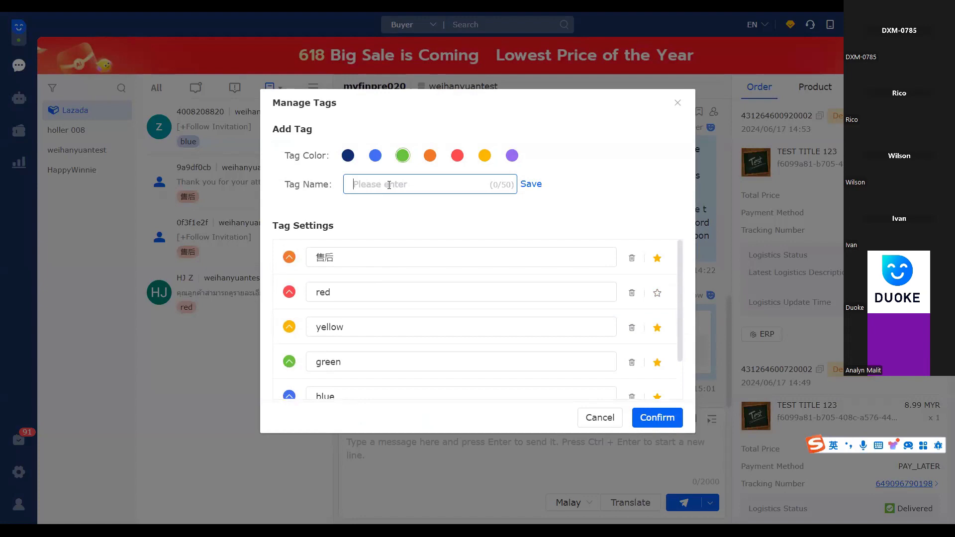
pyautogui.write('pre-sale')
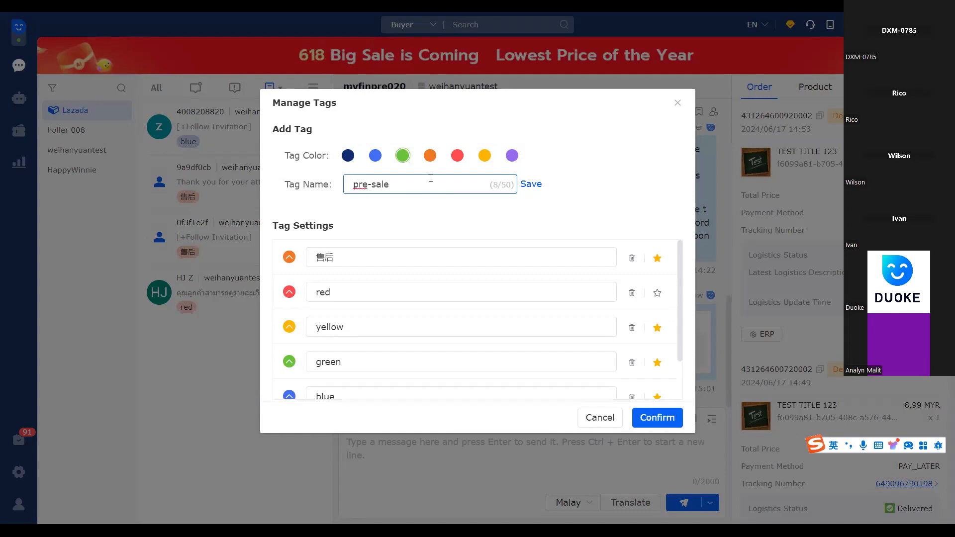
pyautogui.click(661, 418)
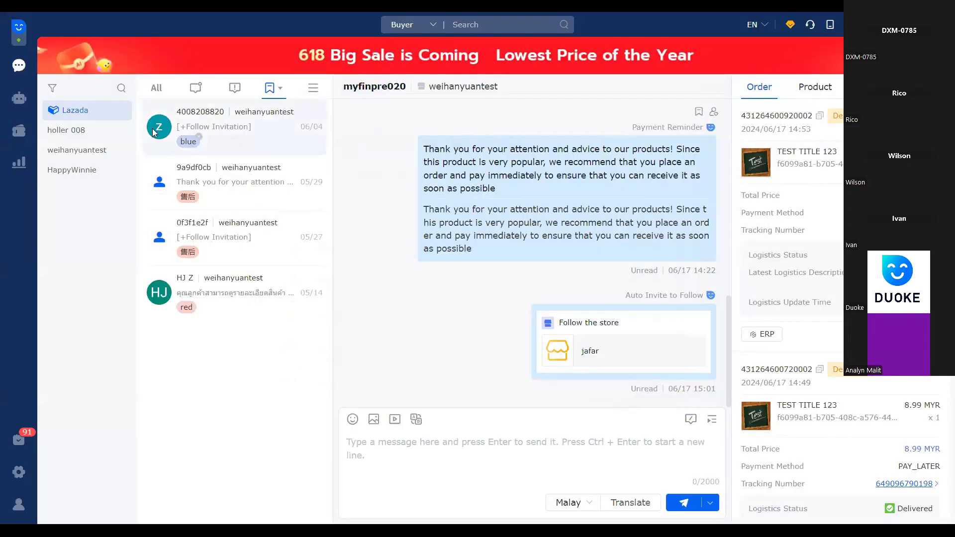
# Add the green tag to the first tagged conversation, which already carries the blue tag
pyautogui.rightClick(237, 135)
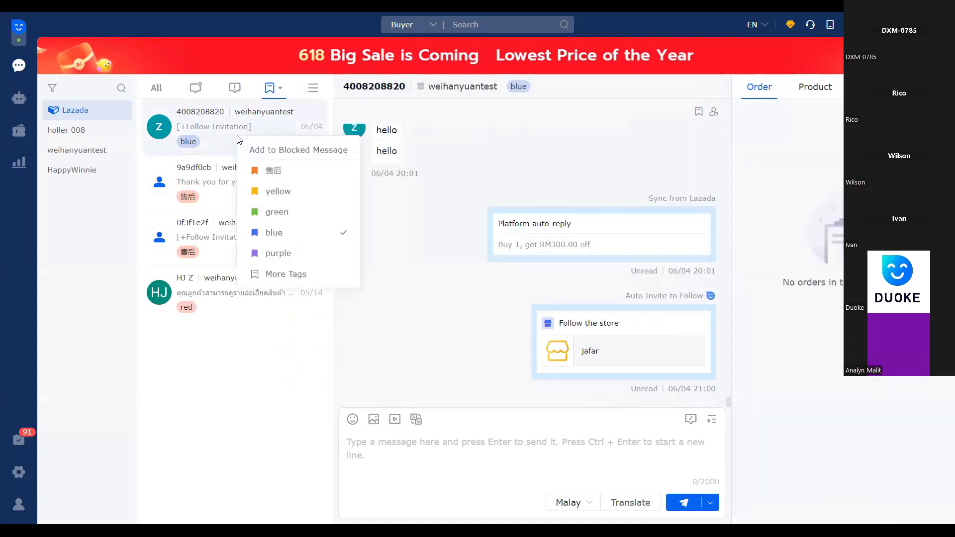
pyautogui.click(302, 279)
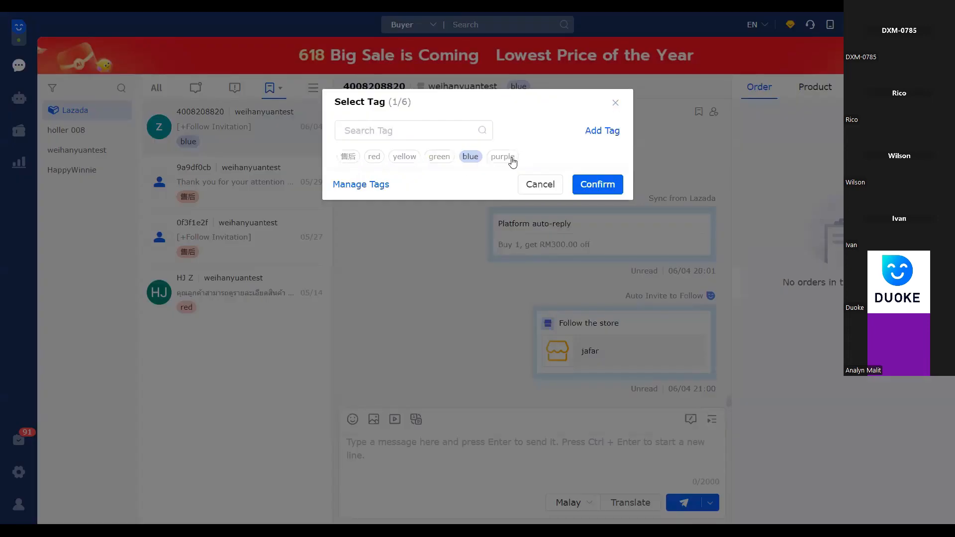
pyautogui.click(435, 158)
pyautogui.click(587, 186)
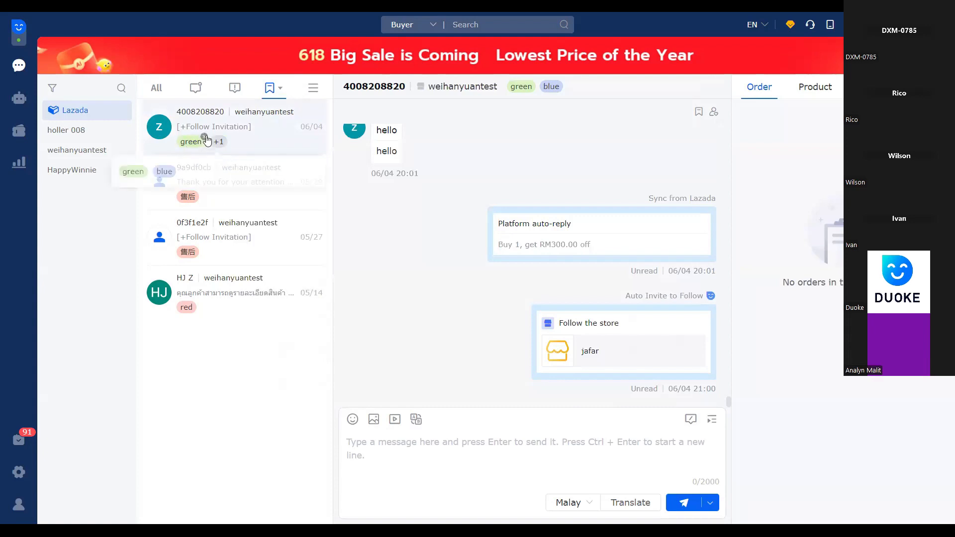
# Show all conversations again and open the newest one
pyautogui.click(312, 91)
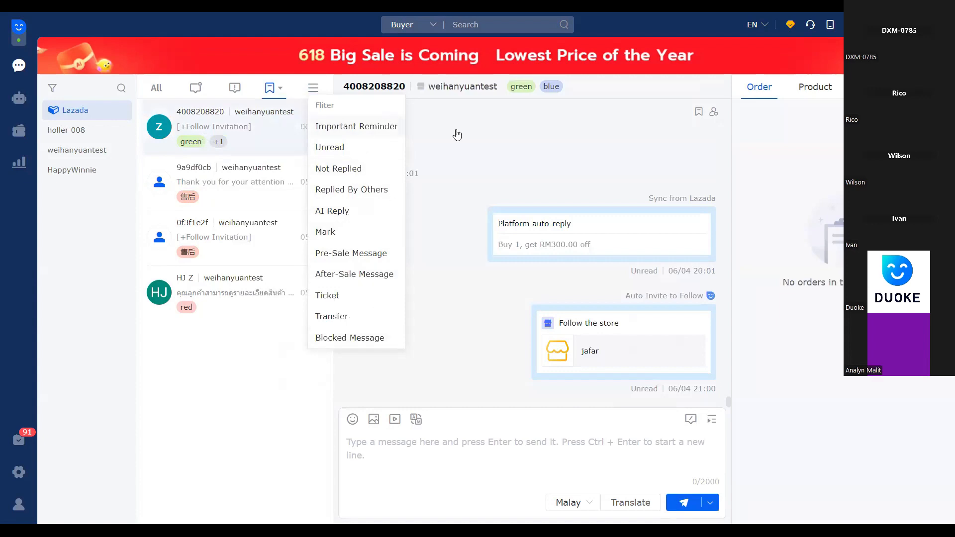
pyautogui.click(156, 88)
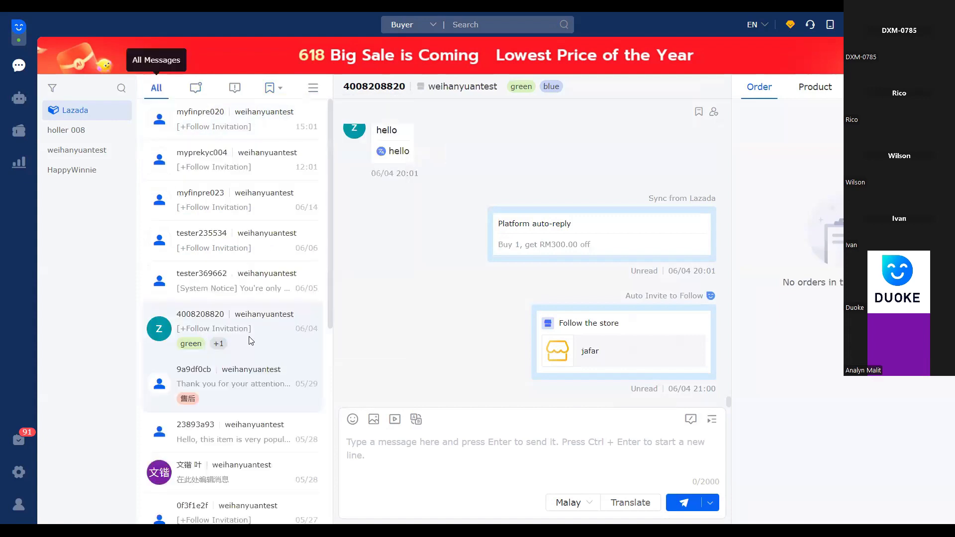
pyautogui.click(230, 128)
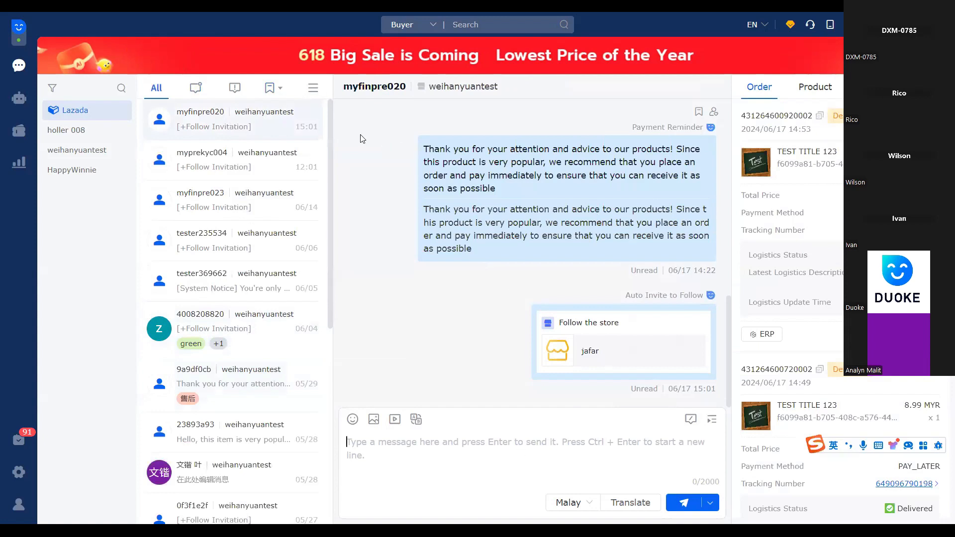
# Review the buyer name, store name and message history of the newest conversation, and open the second conversation in the list
pyautogui.moveTo(345, 87); pyautogui.dragTo(411, 91)
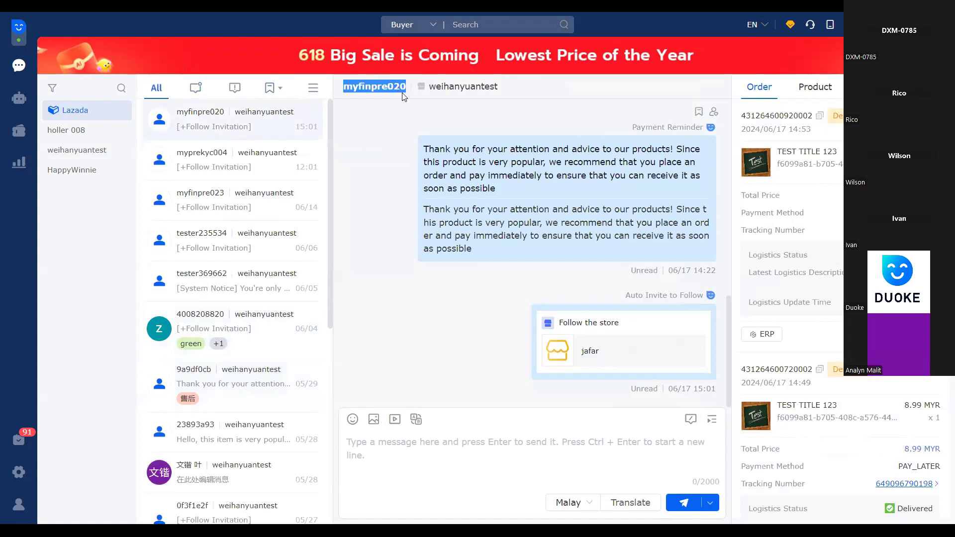
pyautogui.doubleClick(504, 92)
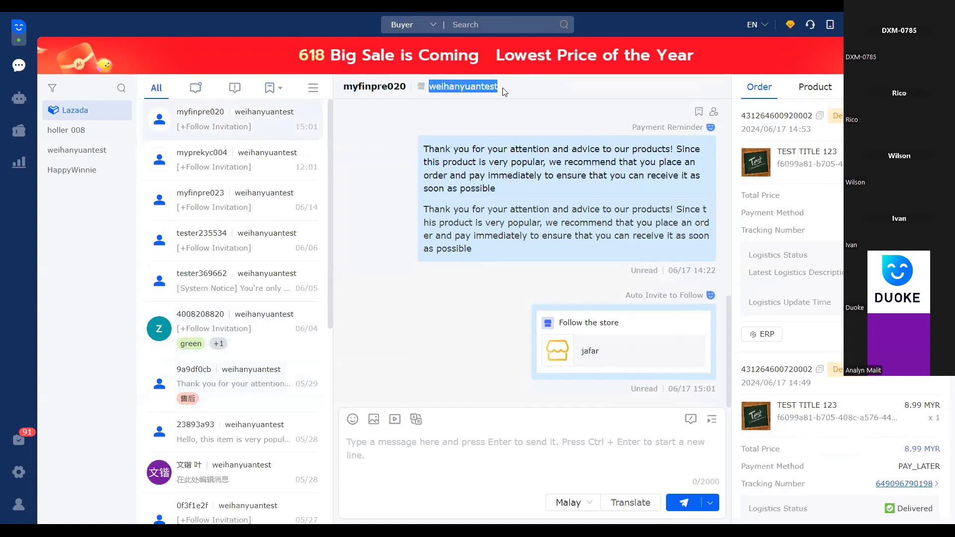
pyautogui.click(542, 85)
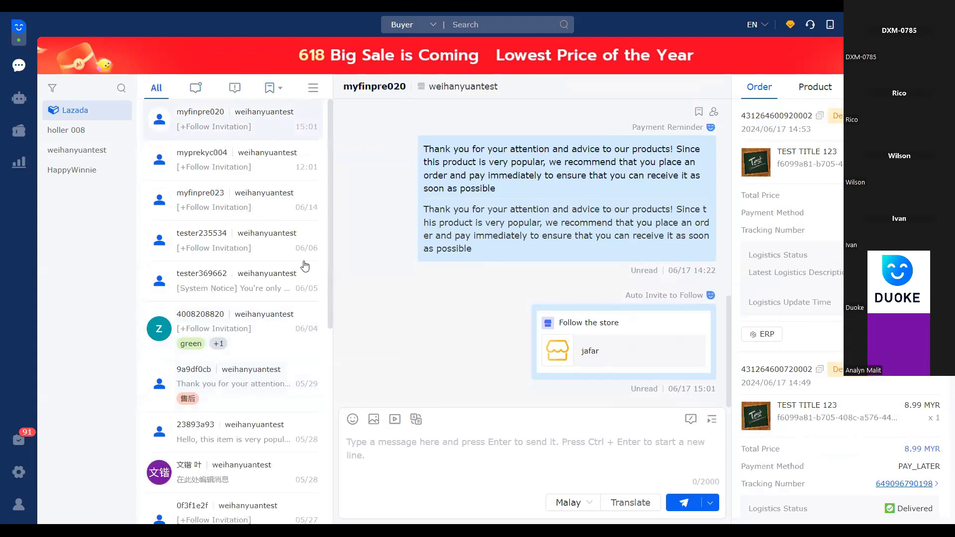
pyautogui.scroll(5, 553, 240)
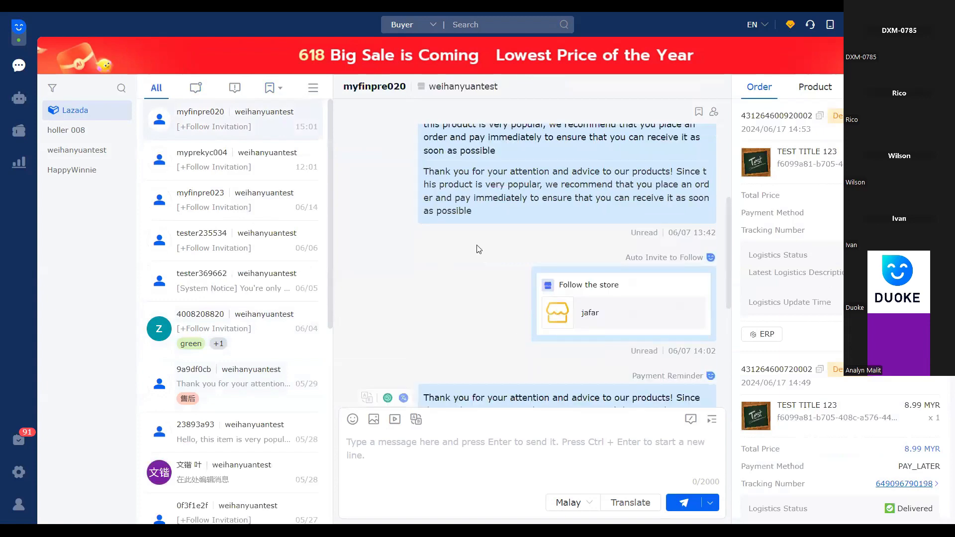
pyautogui.scroll(4, 477, 239)
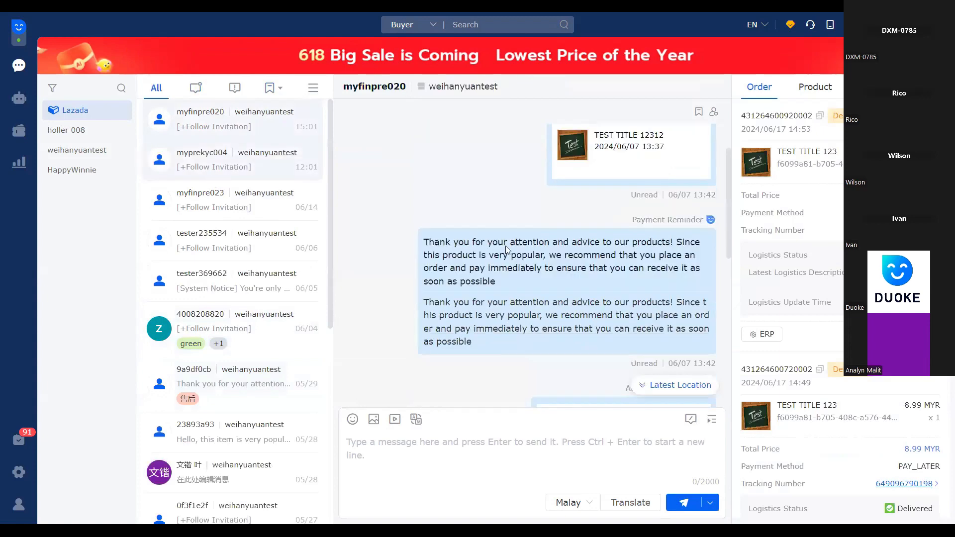
pyautogui.scroll(1, 508, 249)
pyautogui.scroll(-3, 541, 212)
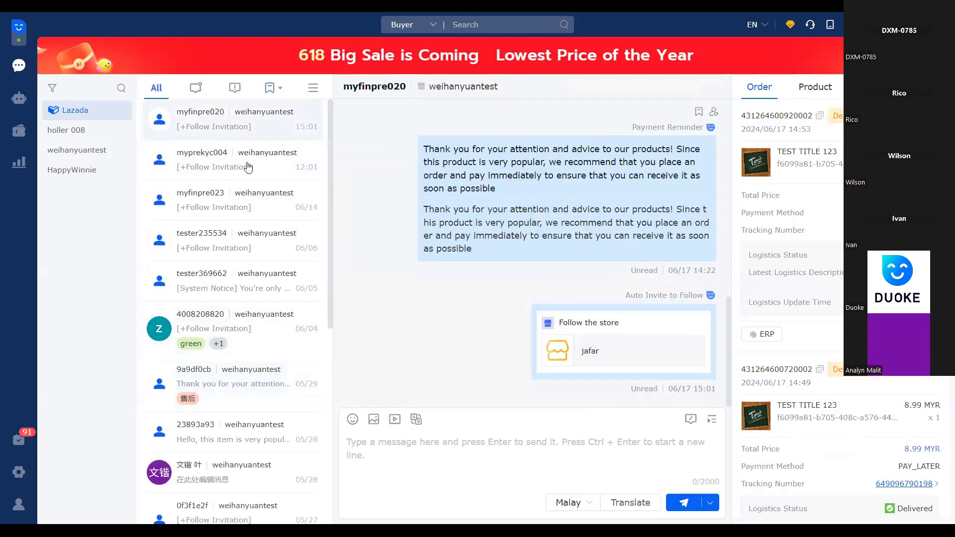
pyautogui.click(232, 160)
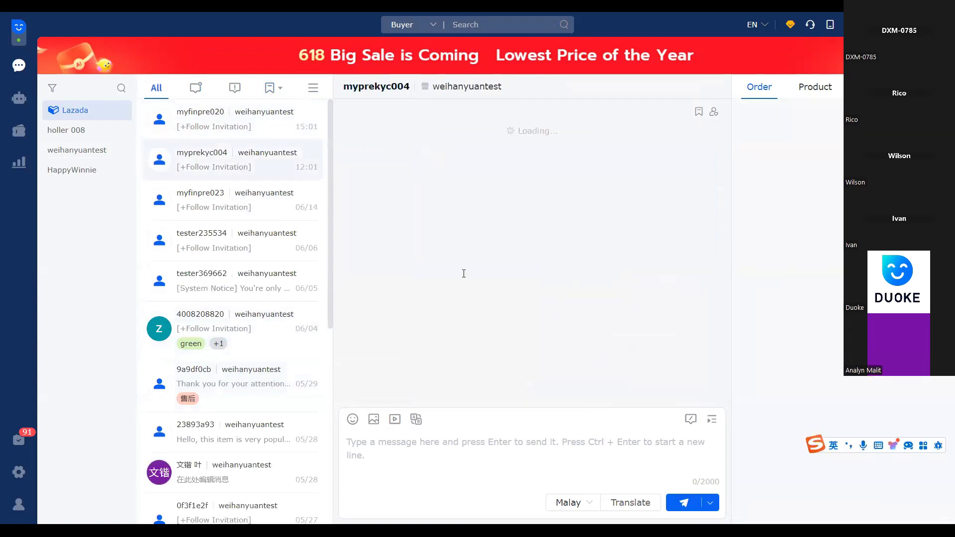
# Look through the second conversation's message history and draft the reply "hello,welcome to my shop" without sending it
pyautogui.scroll(3, 465, 274)
pyautogui.scroll(5, 473, 275)
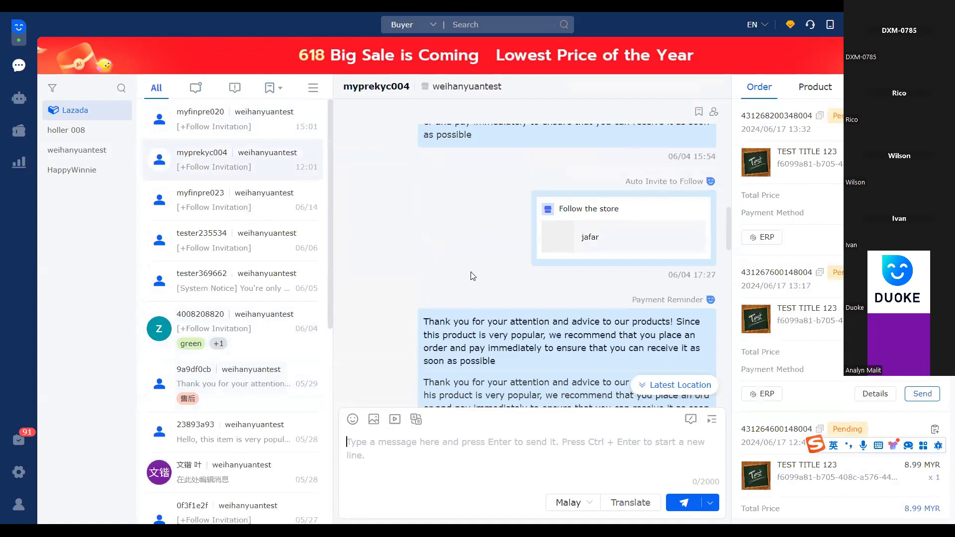
pyautogui.scroll(-1, 472, 276)
pyautogui.scroll(-3, 588, 383)
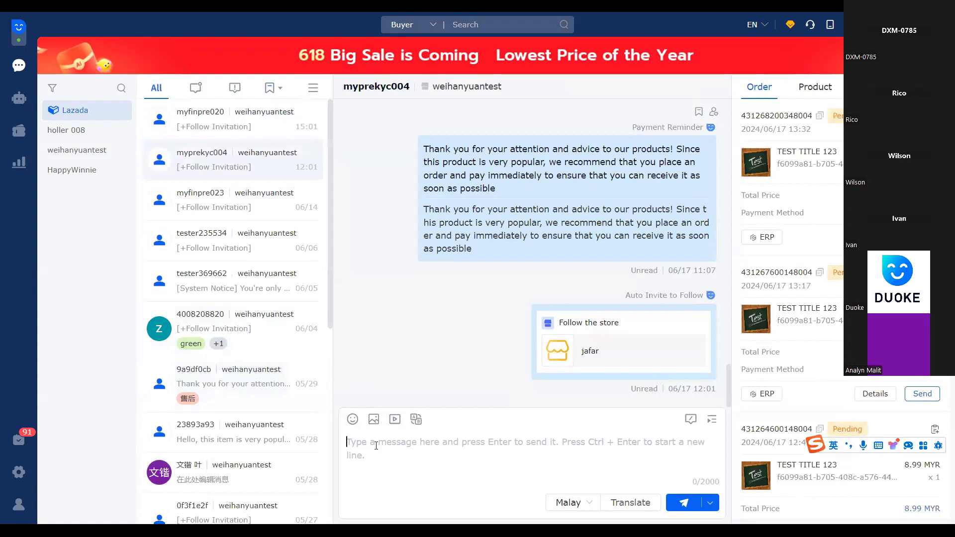
pyautogui.write('hello,w')
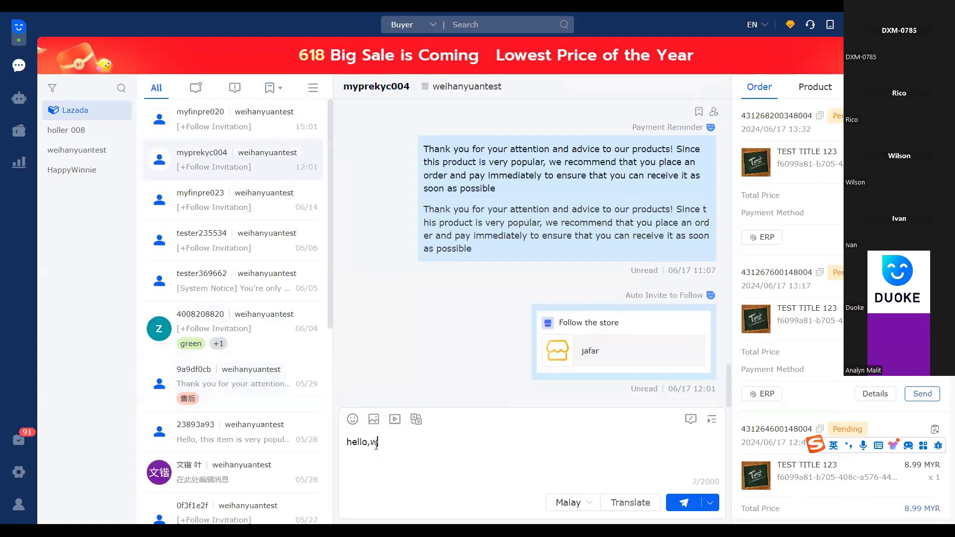
pyautogui.write('eld')
pyautogui.write('om')
pyautogui.write('e ')
pyautogui.write('to ')
pyautogui.write('my s')
pyautogui.write('hop')
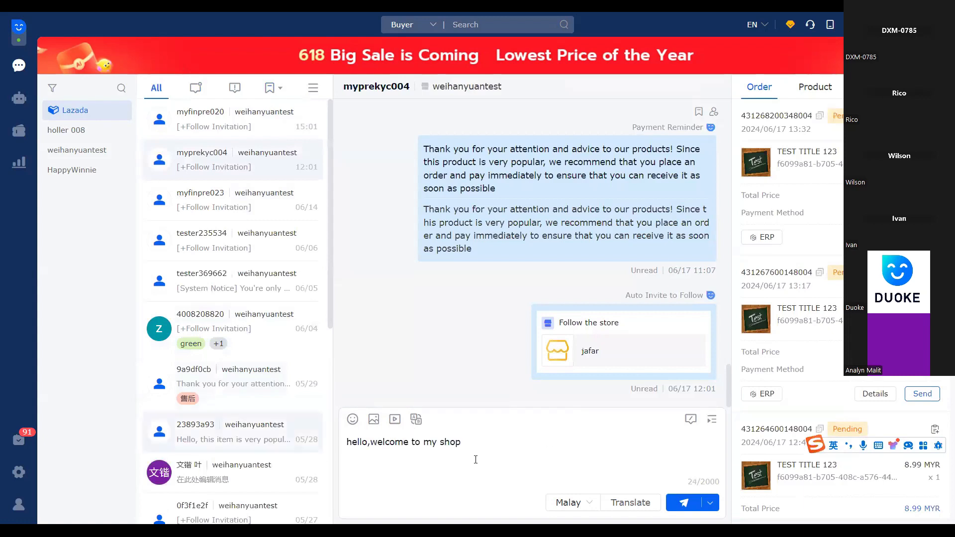
# Choose Malay as the target language, translate the draft reply and check the translated text in the message field
pyautogui.click(582, 502)
pyautogui.click(577, 465)
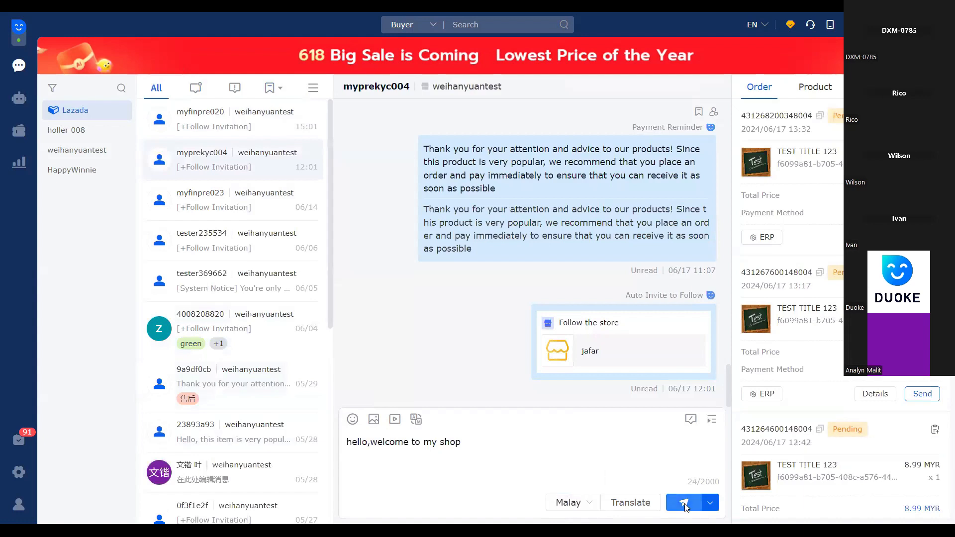
pyautogui.click(637, 503)
pyautogui.moveTo(348, 442); pyautogui.dragTo(405, 442)
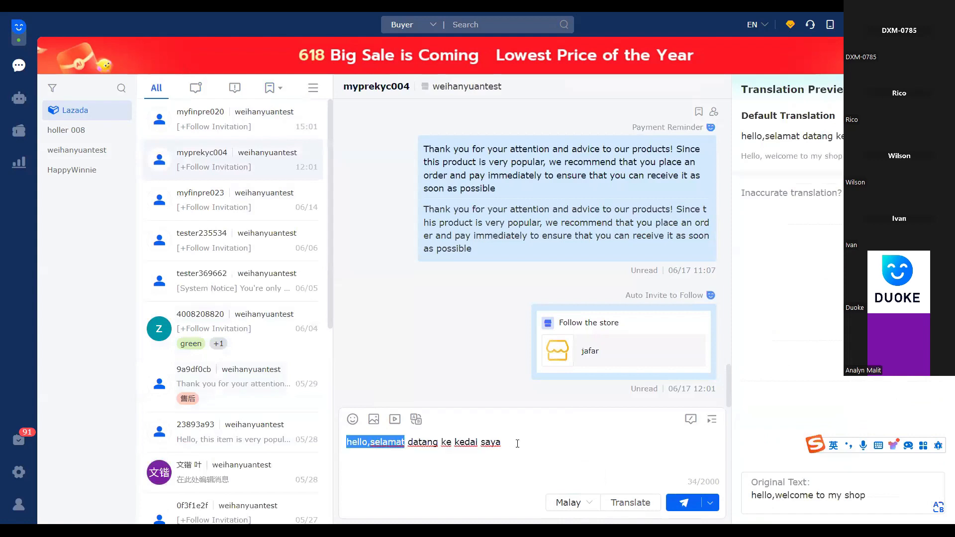
pyautogui.moveTo(517, 444); pyautogui.dragTo(511, 444)
pyautogui.moveTo(410, 444); pyautogui.dragTo(339, 447)
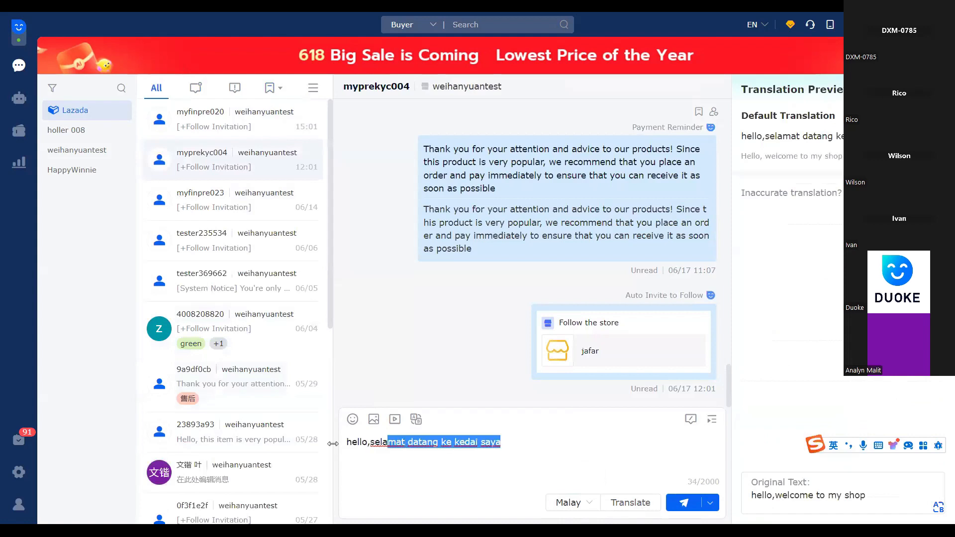
pyautogui.click(517, 446)
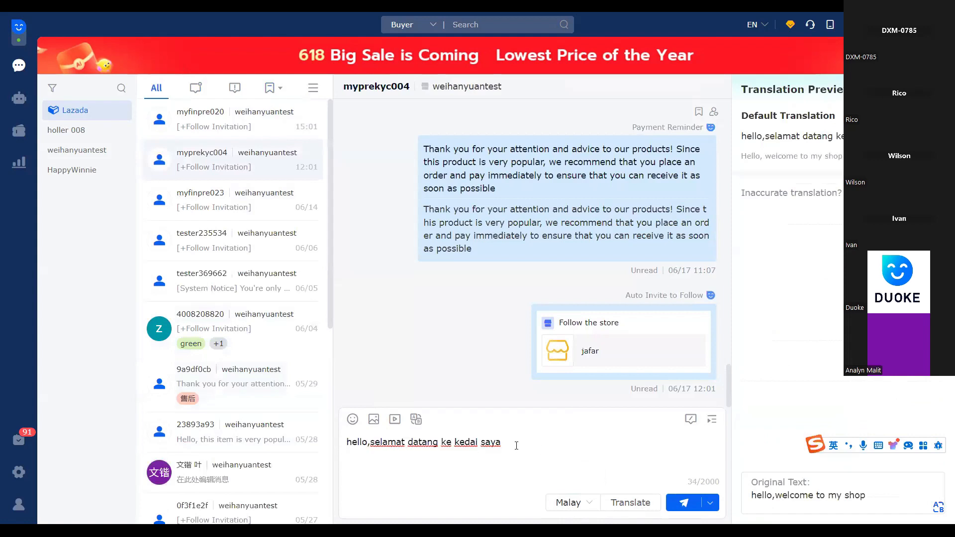
pyautogui.moveTo(379, 448); pyautogui.dragTo(345, 444)
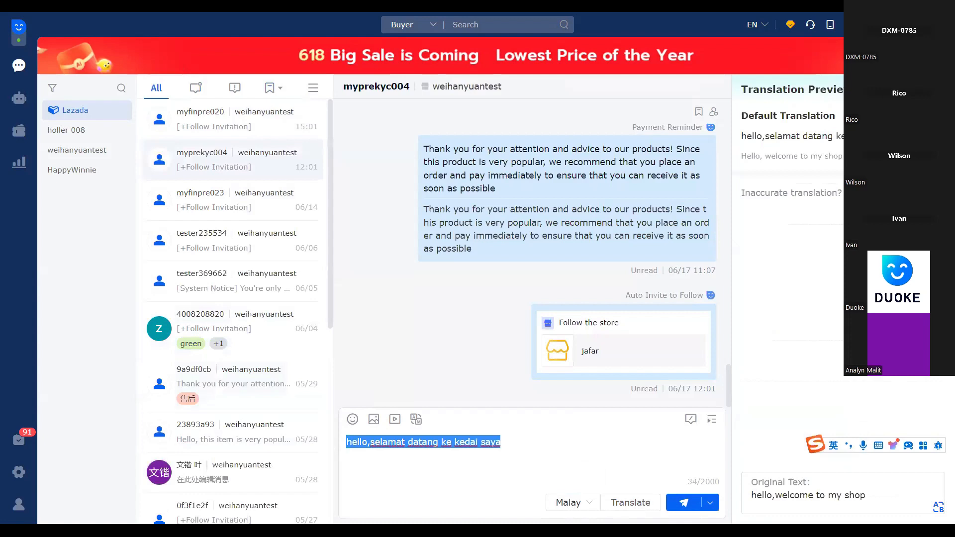
# Request the GPT translation and replace the draft with "selamat datang ke kedai saya", closing the translation preview
pyautogui.click(870, 193)
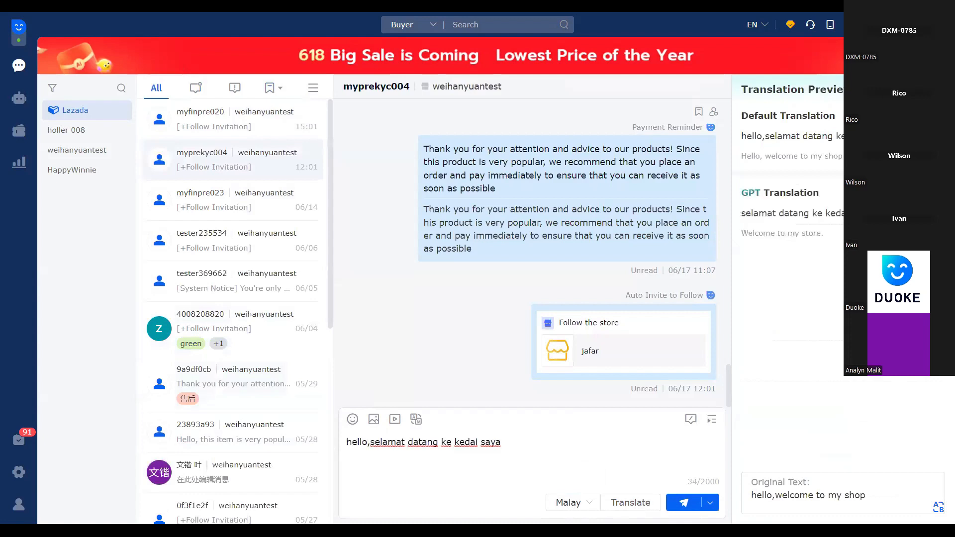
pyautogui.moveTo(739, 215); pyautogui.dragTo(873, 214)
pyautogui.click(835, 268)
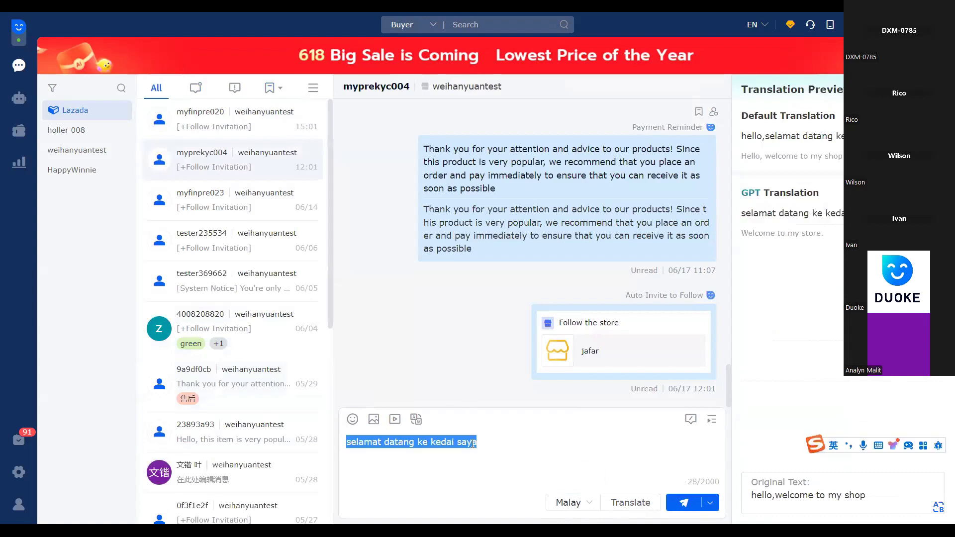
pyautogui.click(483, 442)
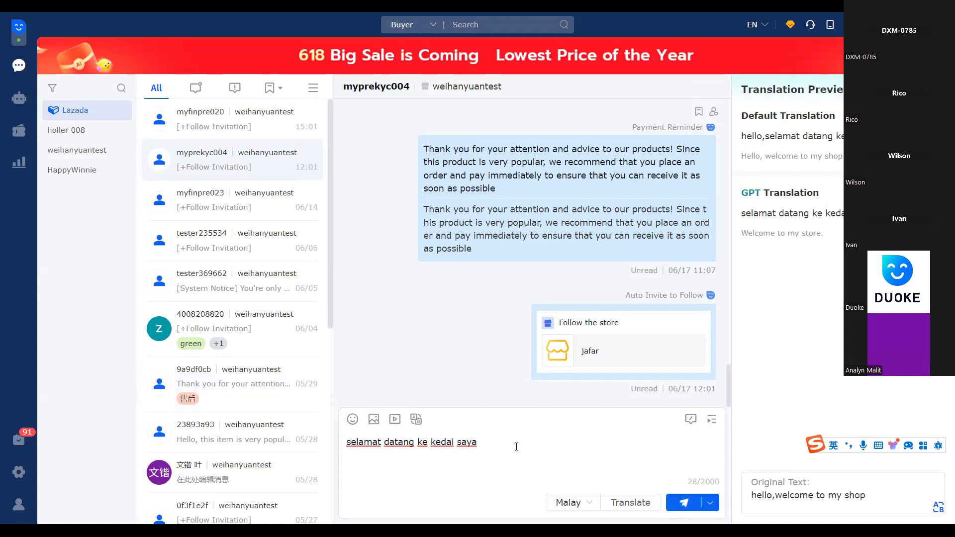
pyautogui.moveTo(516, 446); pyautogui.dragTo(351, 442)
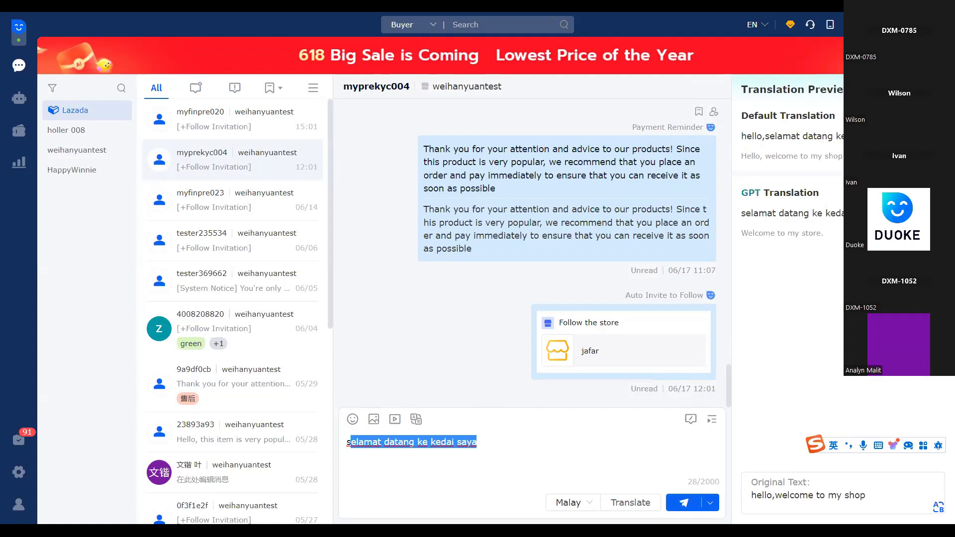
pyautogui.click(438, 344)
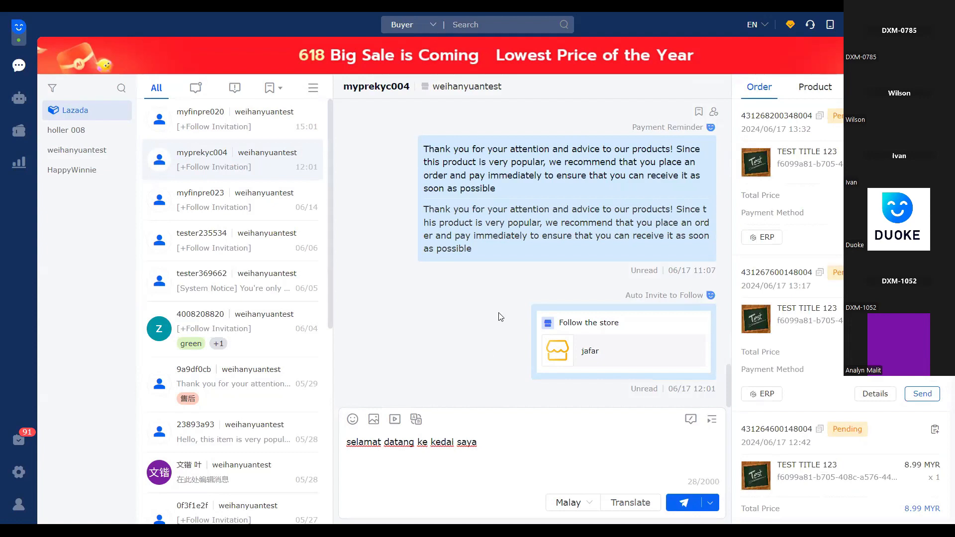
# Clear the whole translated draft from the message field
pyautogui.click(488, 441)
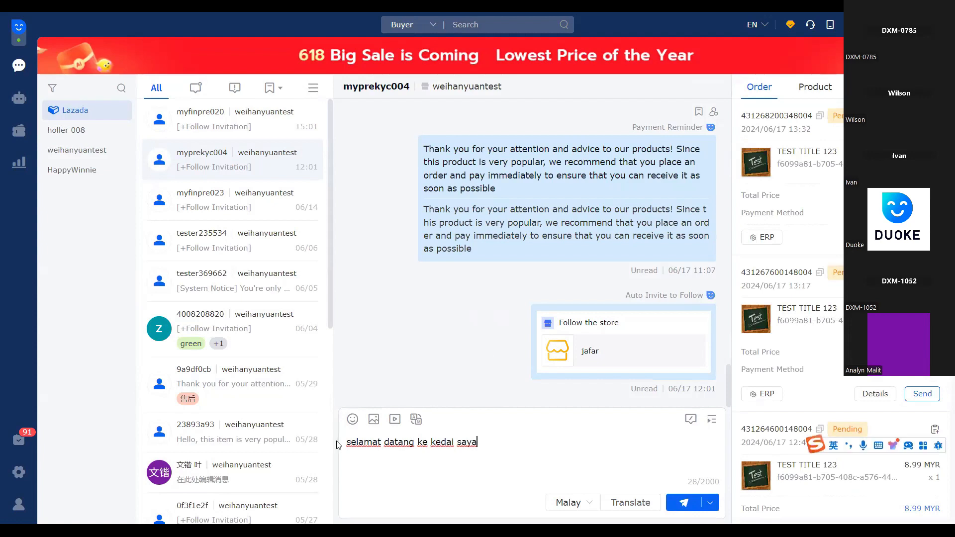
pyautogui.hotkey('ctrl', 'a')
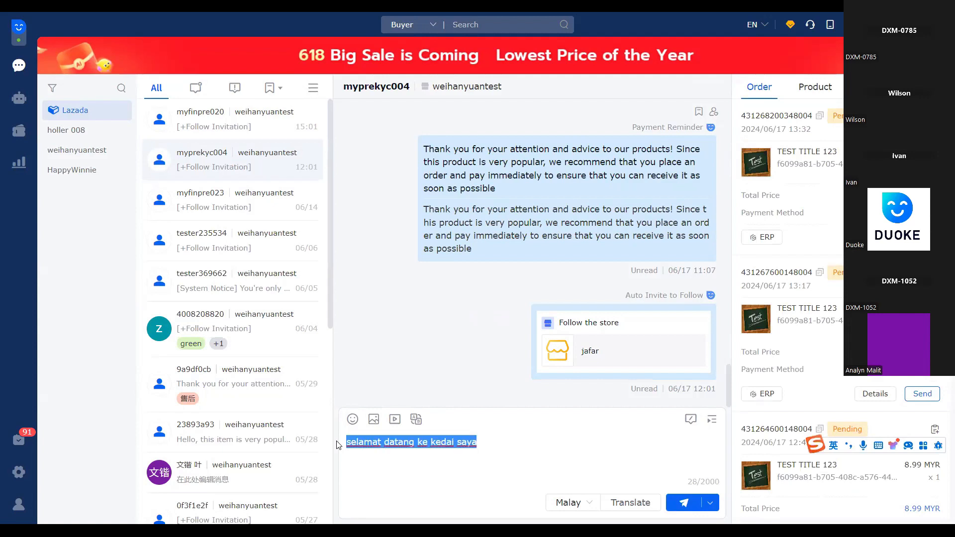
pyautogui.press('BackSpace')
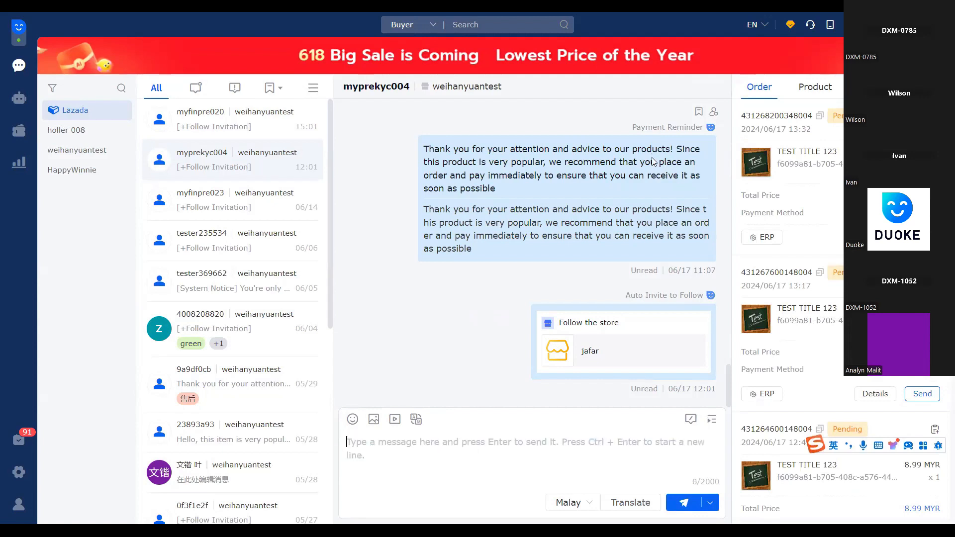
# Open the newest conversation in the list and look through the buyer's orders
pyautogui.scroll(5, 417, 335)
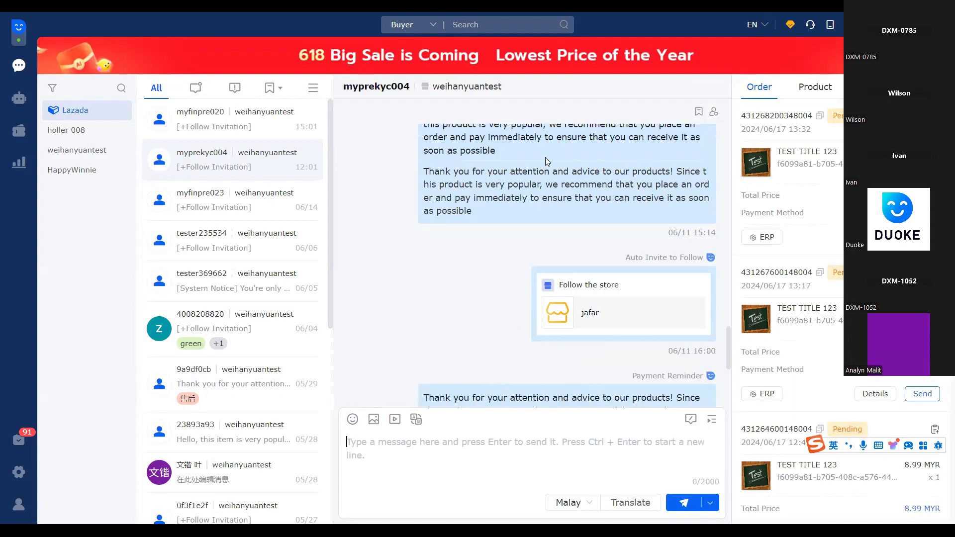
pyautogui.scroll(-5, 556, 257)
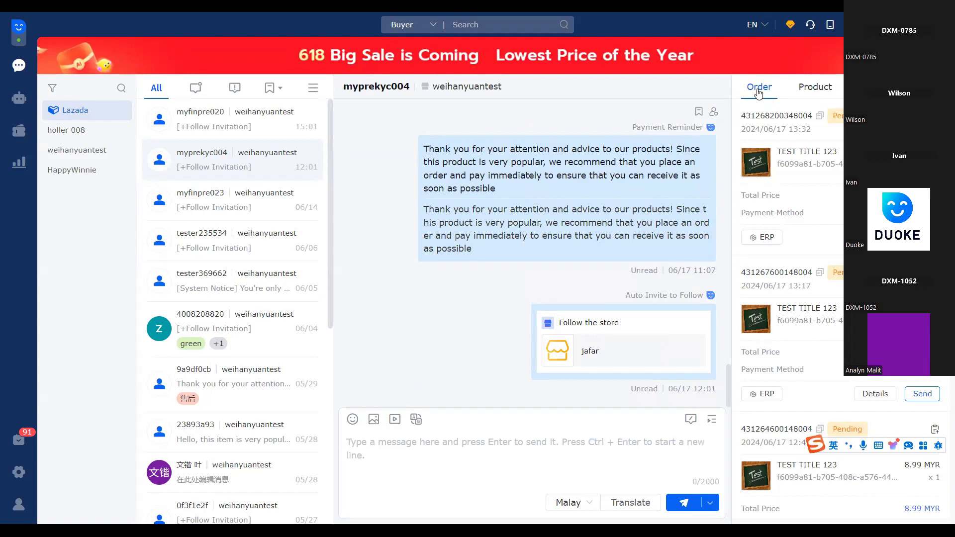
pyautogui.click(273, 131)
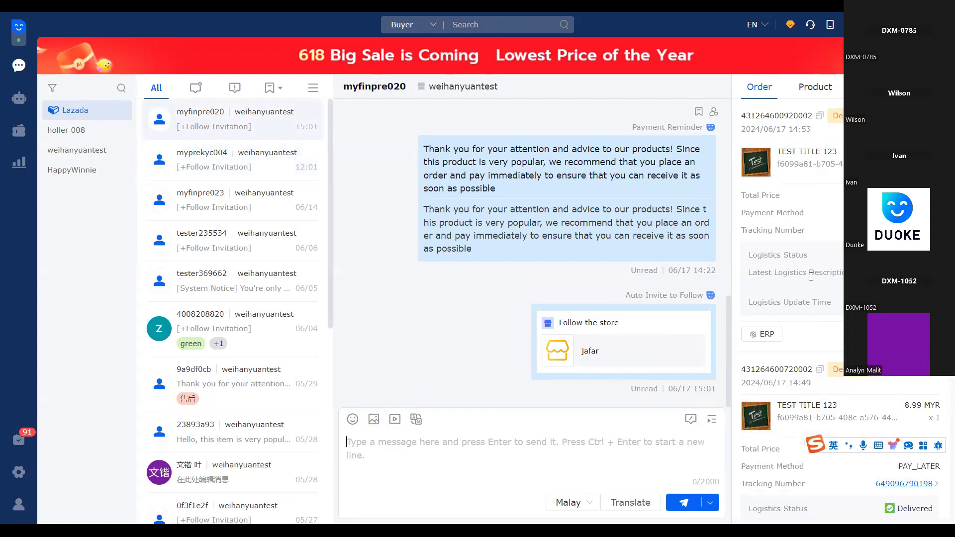
pyautogui.scroll(-1, 810, 276)
pyautogui.scroll(1, 805, 129)
# Check the first order's status and view its order details with customer, payment and product information, closing them again
pyautogui.moveTo(833, 118)
pyautogui.mouseDown()
pyautogui.moveTo(866, 118)
pyautogui.moveTo(836, 121)
pyautogui.mouseUp()
pyautogui.click(855, 119)
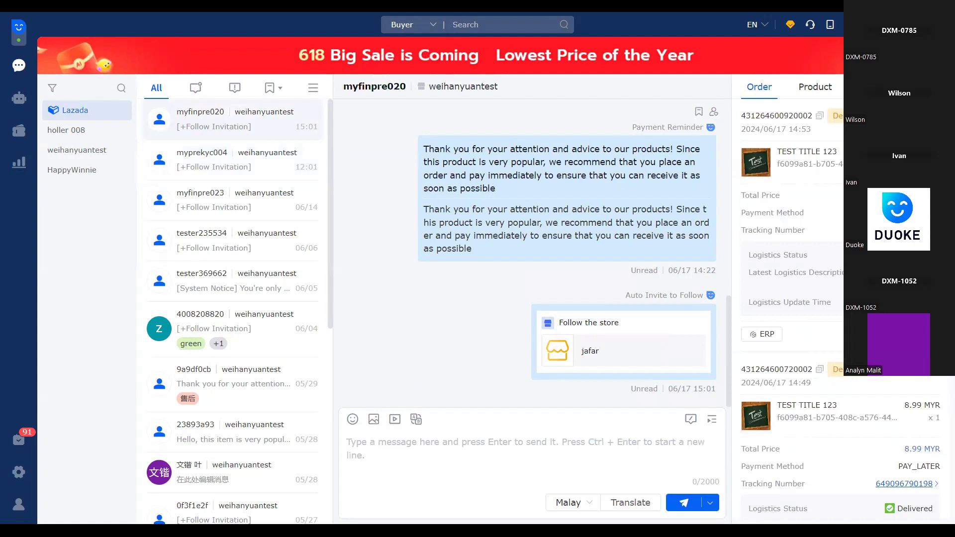
pyautogui.moveTo(753, 231); pyautogui.dragTo(818, 232)
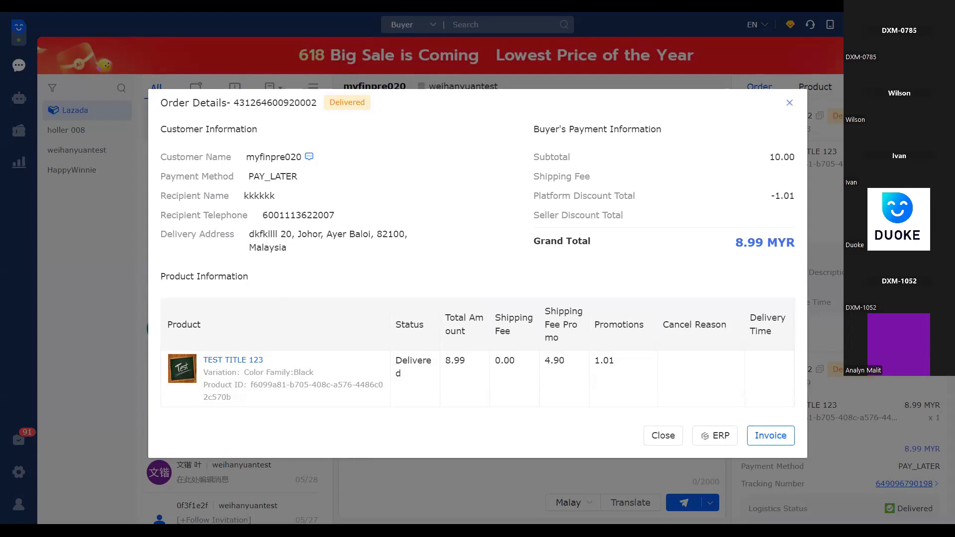
pyautogui.click(789, 103)
# Review the tracking number, logistics and refund information in the buyer's order list
pyautogui.moveTo(752, 230); pyautogui.dragTo(804, 230)
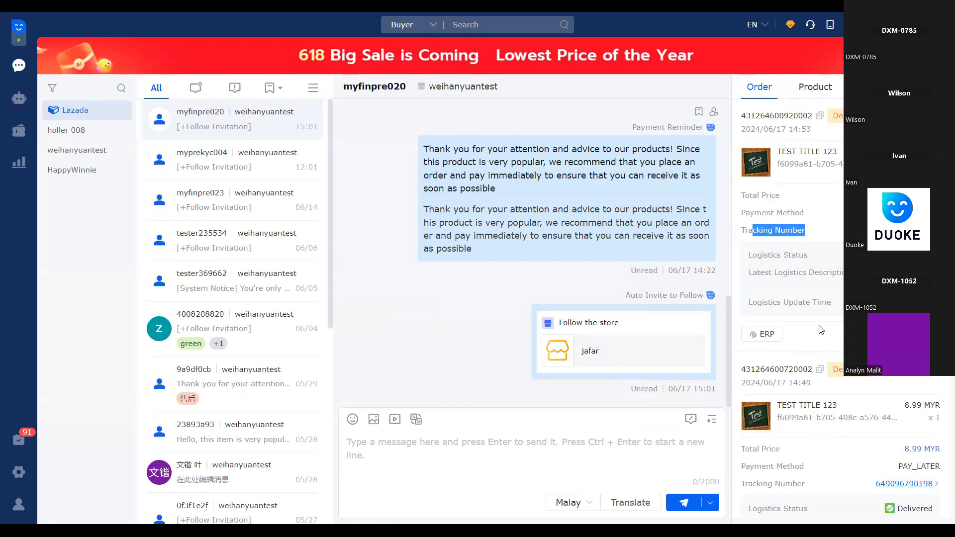
pyautogui.click(765, 343)
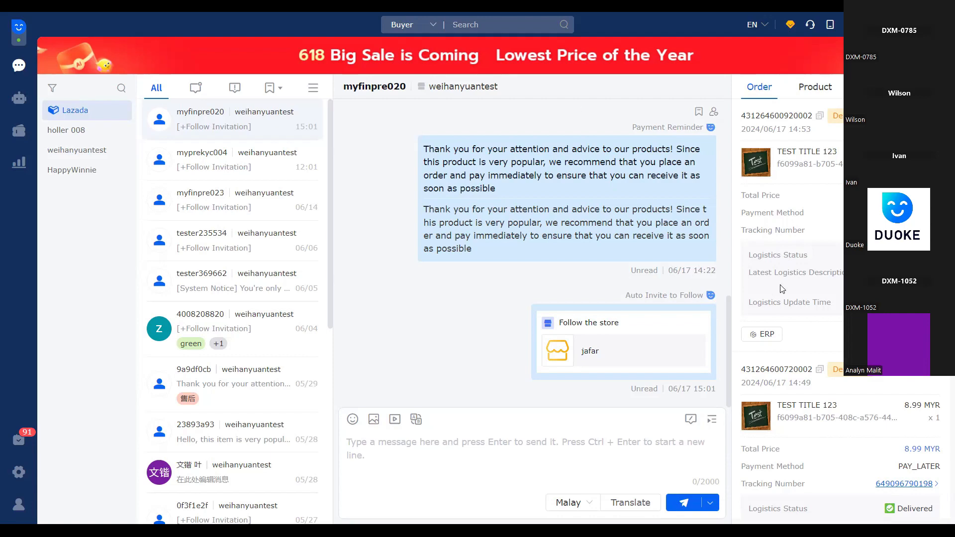
pyautogui.scroll(-2, 825, 318)
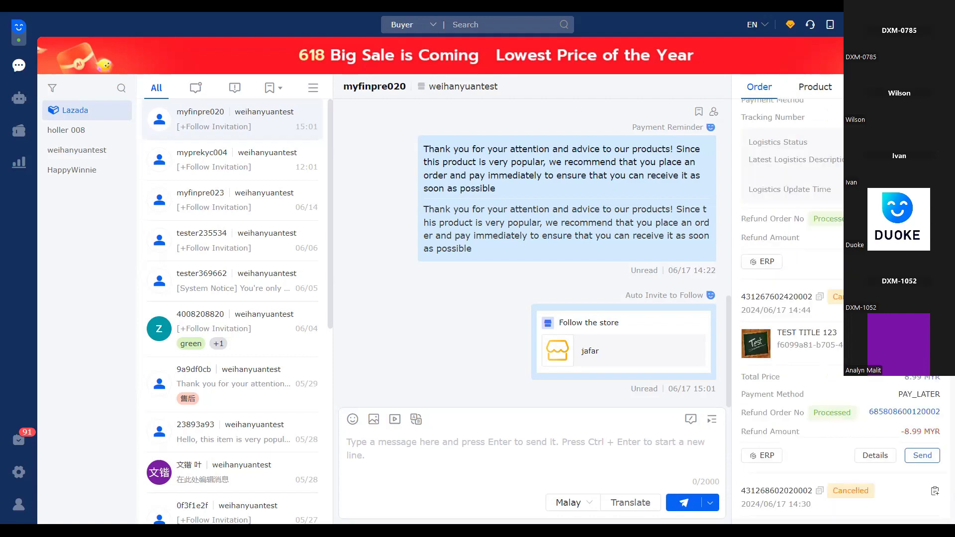
pyautogui.scroll(7, 816, 224)
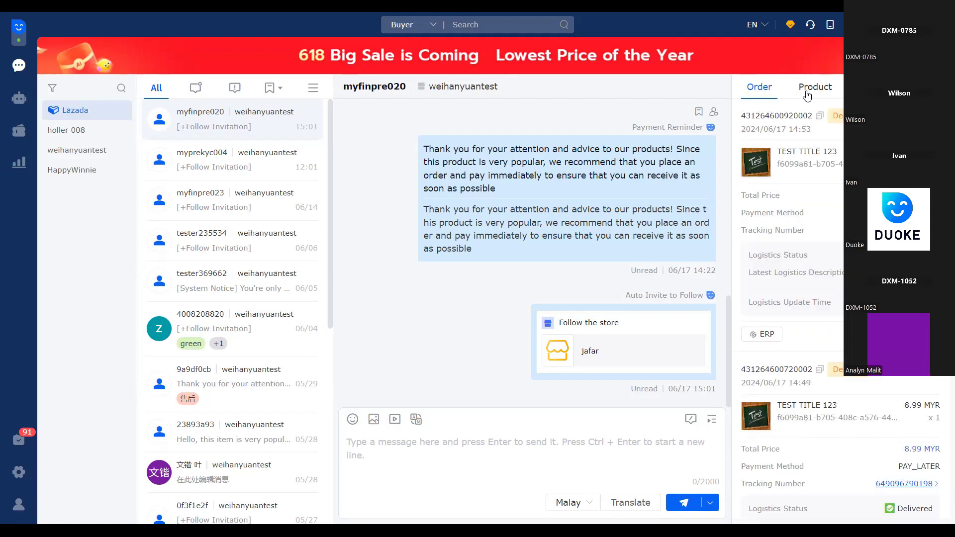
# Show the store's products and switch the product search criterion to SKU and back to Product name
pyautogui.click(806, 94)
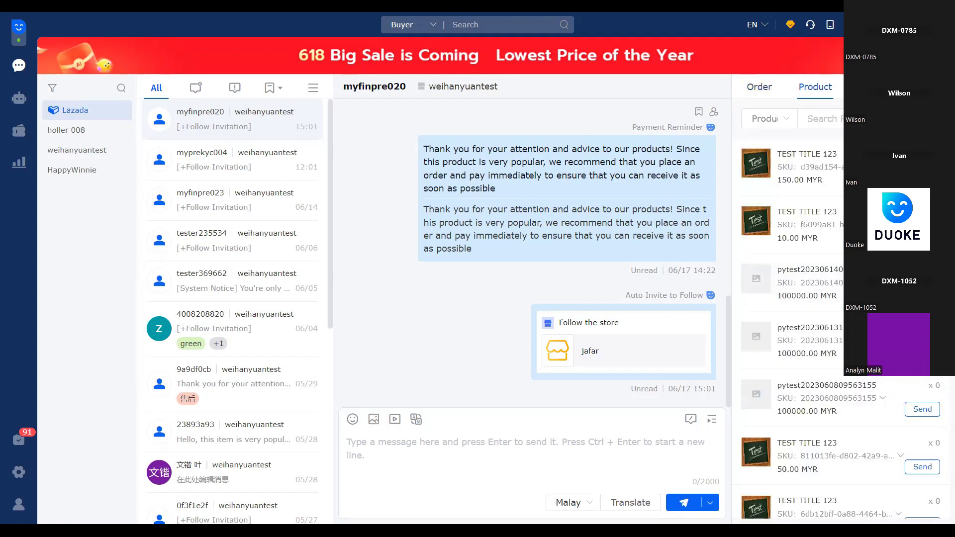
pyautogui.click(770, 119)
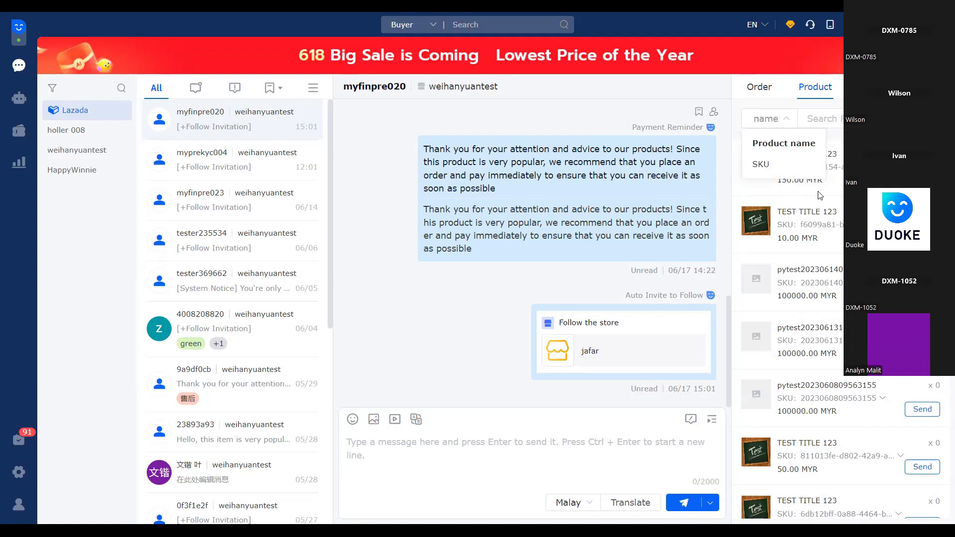
pyautogui.click(809, 264)
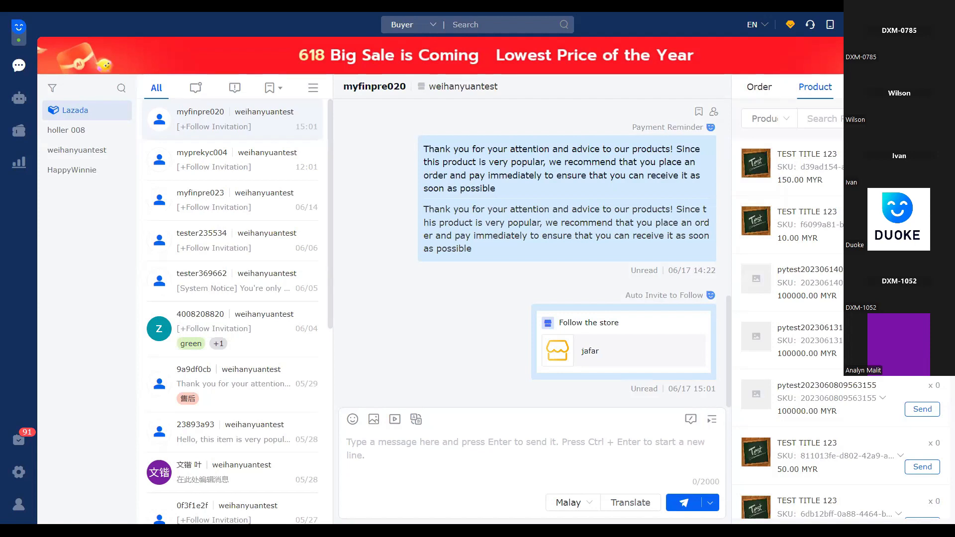
pyautogui.click(784, 124)
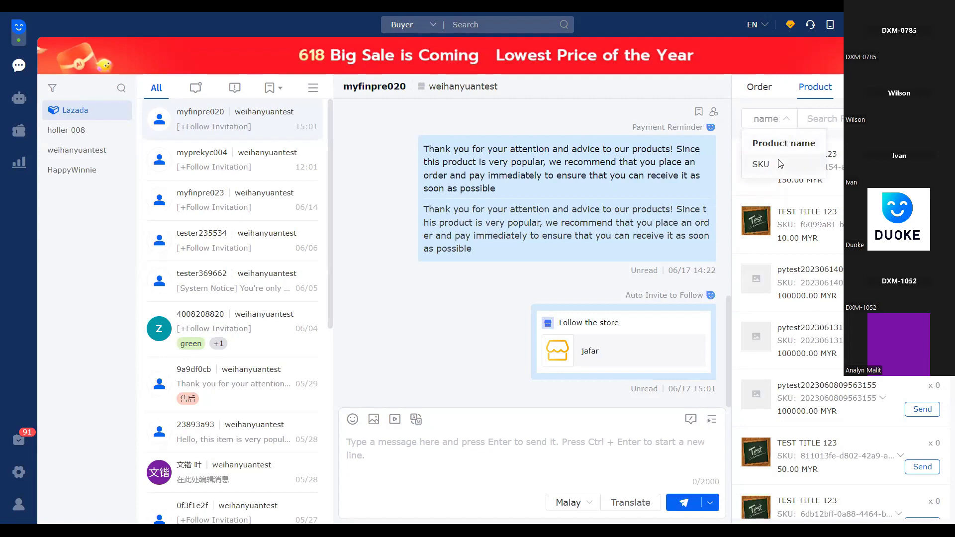
pyautogui.click(779, 164)
pyautogui.click(785, 119)
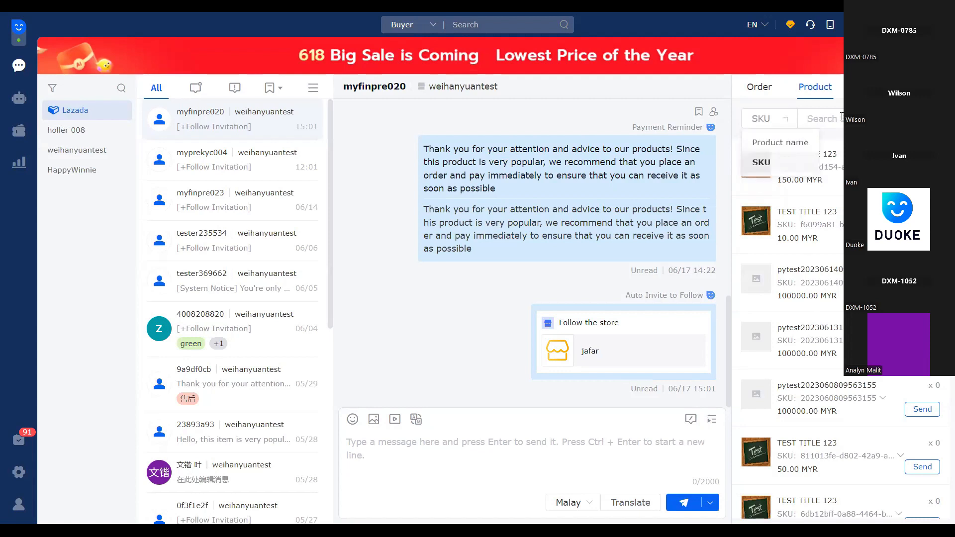
pyautogui.click(785, 147)
# Browse the store's product list and open the list of ongoing vouchers
pyautogui.click(817, 119)
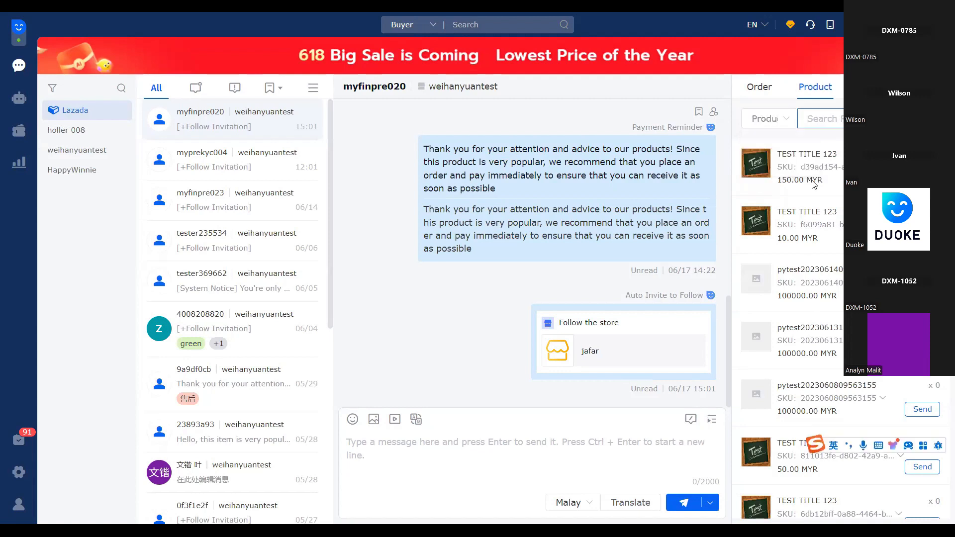
pyautogui.scroll(-4, 820, 311)
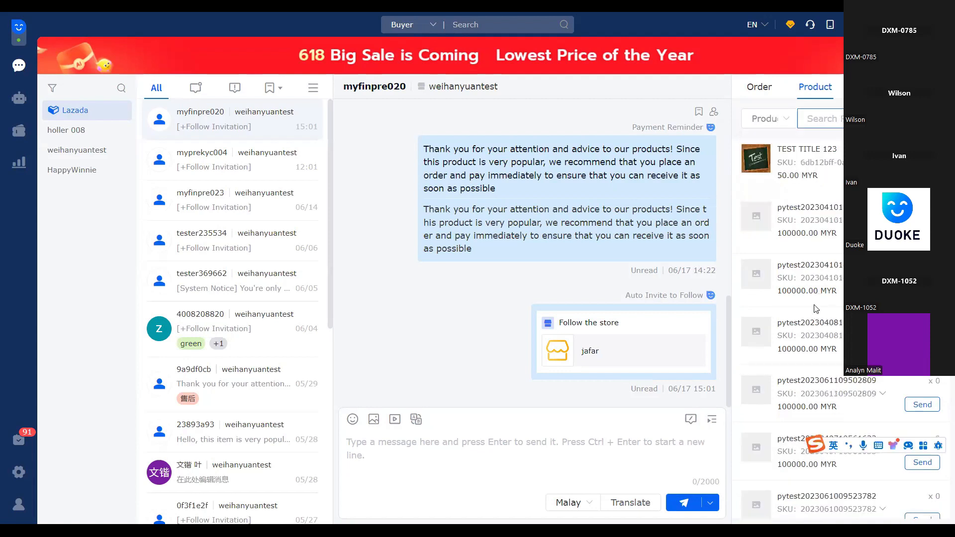
pyautogui.scroll(-2, 816, 311)
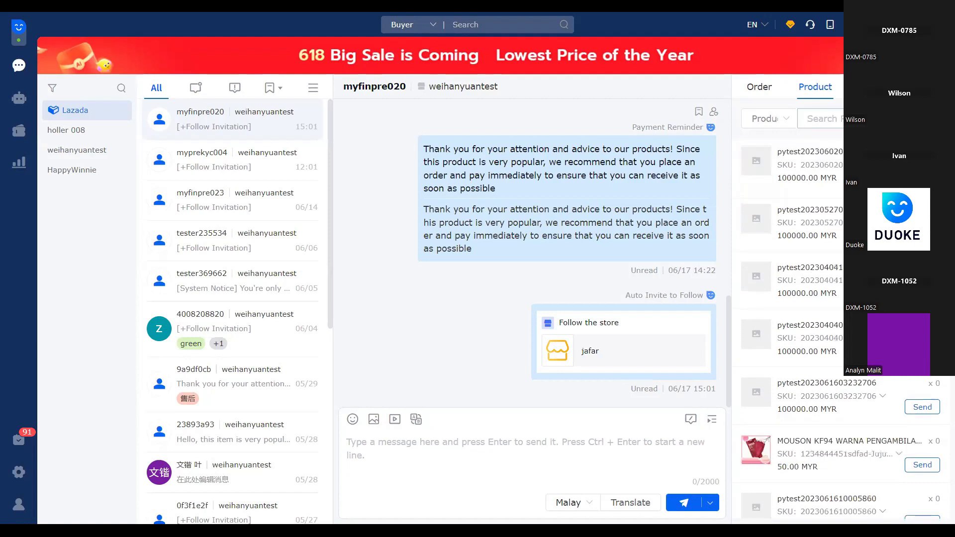
pyautogui.click(873, 87)
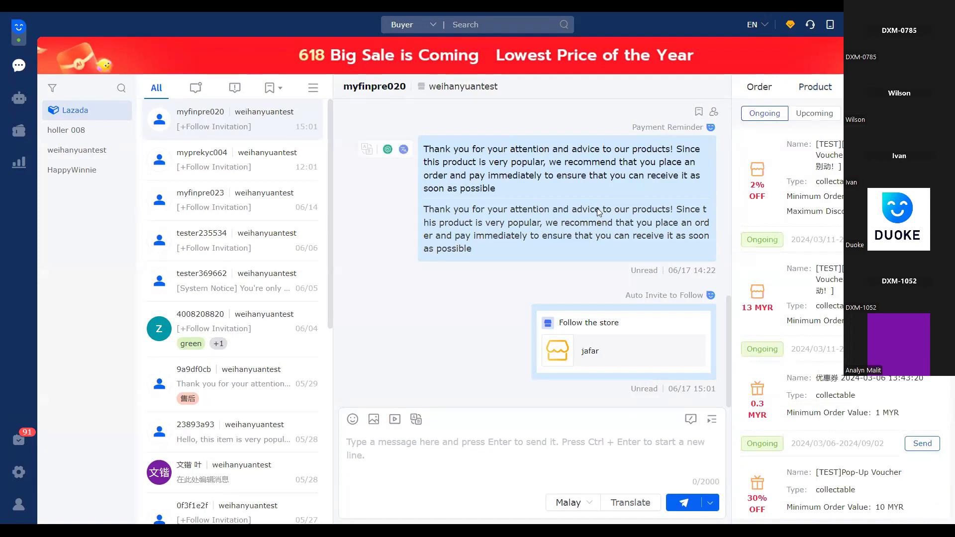
# Look through the store's ongoing vouchers with their types, discounts and validity periods
pyautogui.scroll(-5, 785, 323)
pyautogui.scroll(-1, 786, 324)
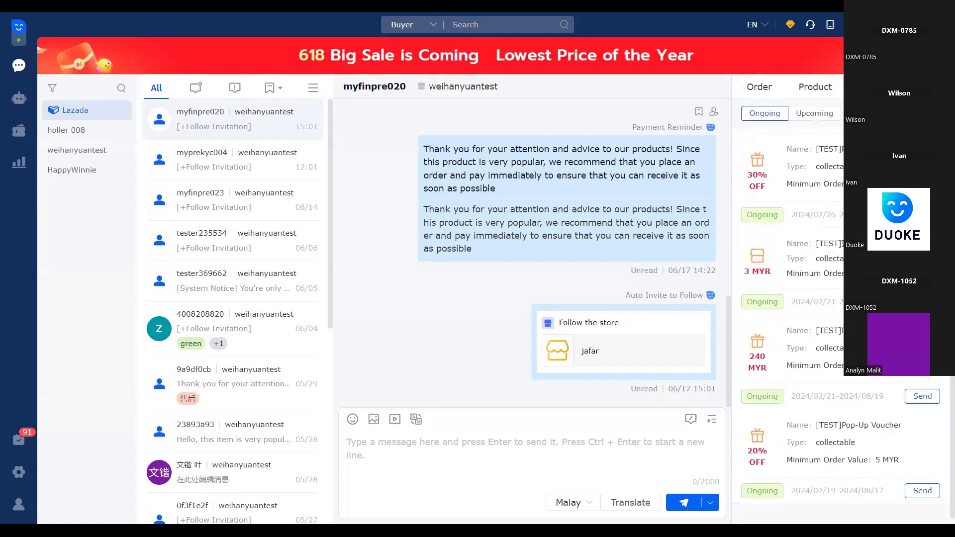
pyautogui.scroll(6, 786, 323)
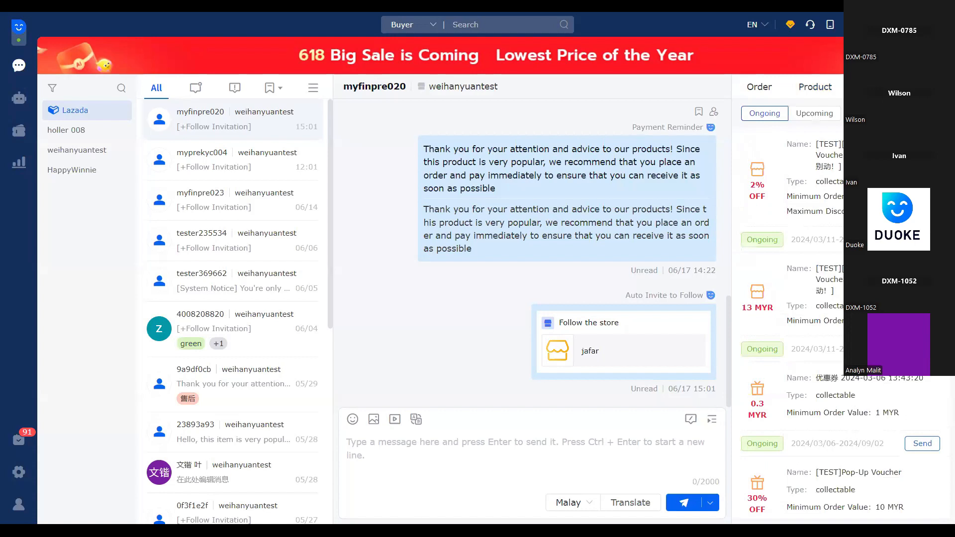
# Show the buyer's ticket form with its Follow-up assignees, and find Ticket Manage among the pending tasks
pyautogui.click(929, 86)
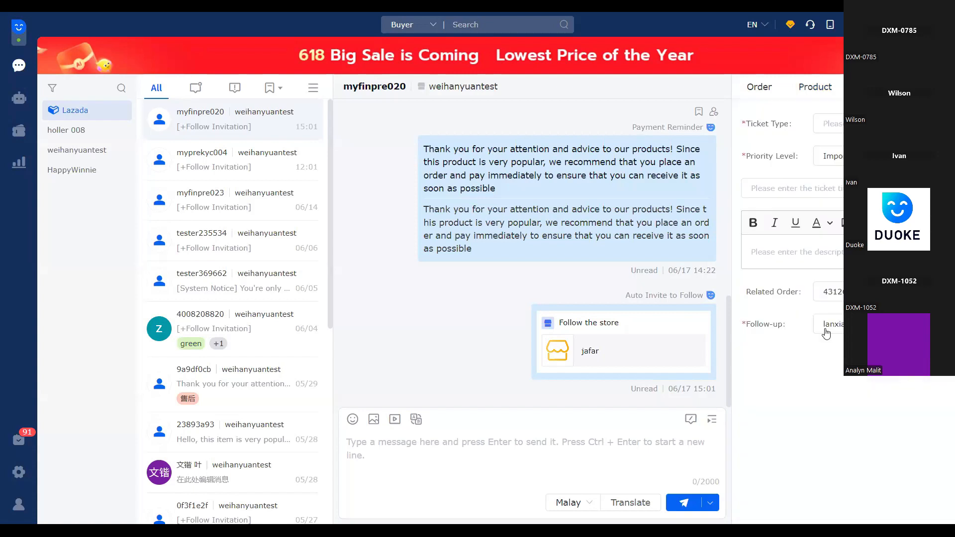
pyautogui.click(826, 333)
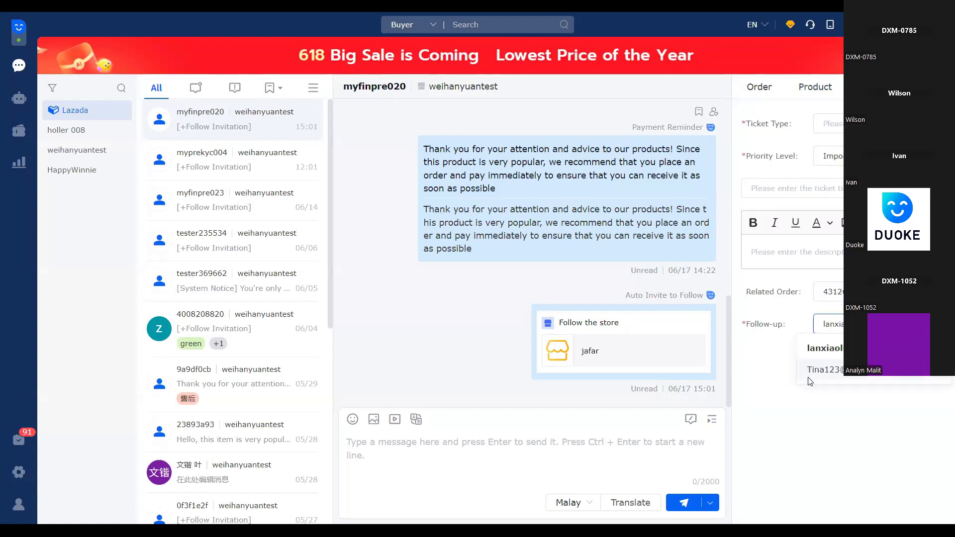
pyautogui.click(823, 369)
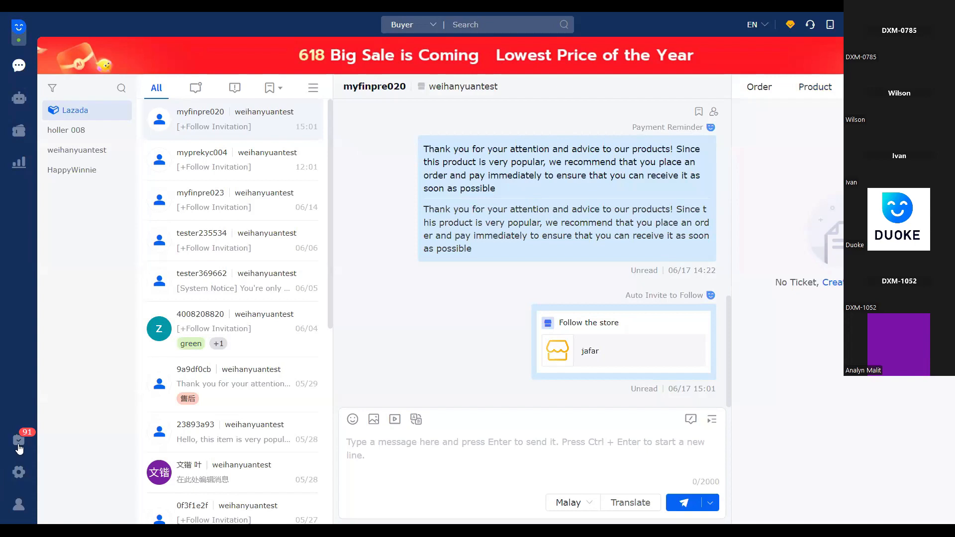
pyautogui.moveTo(20, 449)
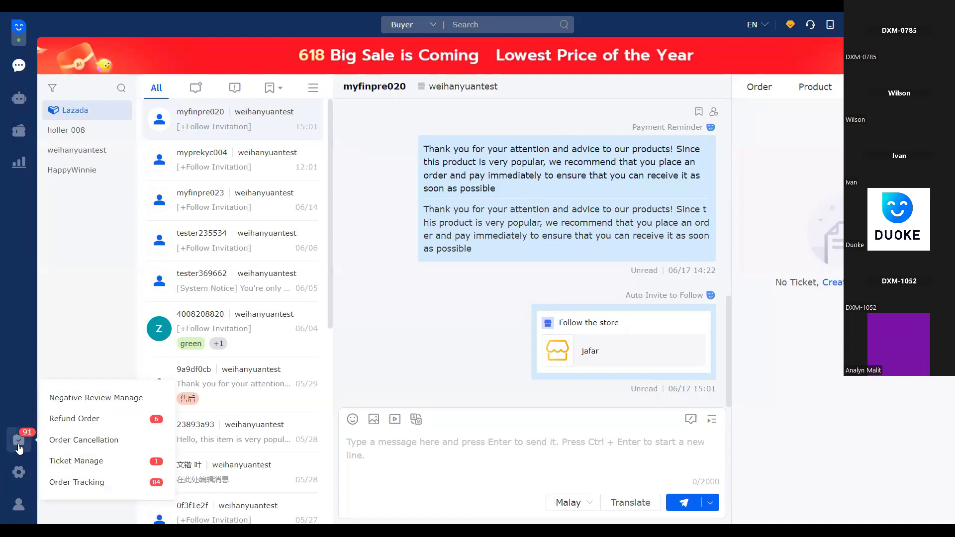
pyautogui.click(95, 466)
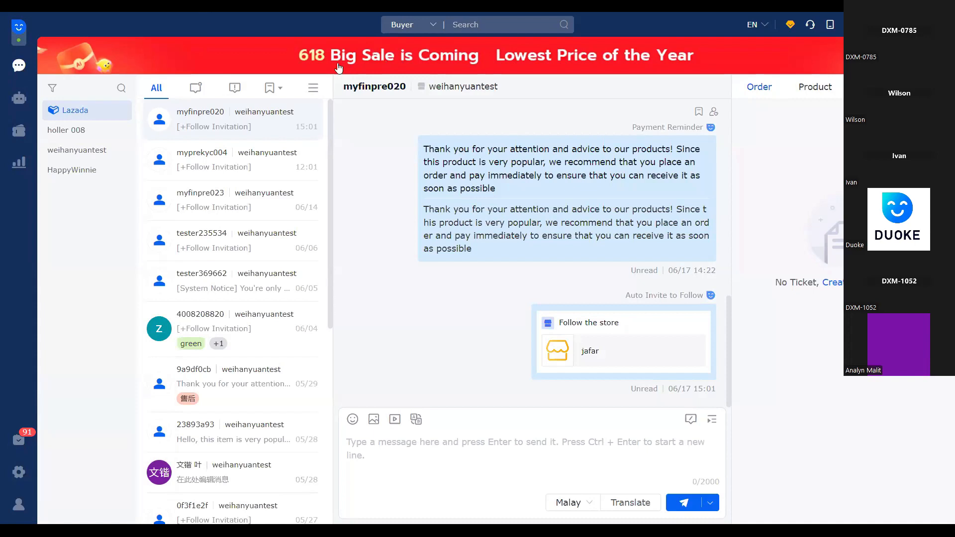
# Switch the global search criterion to Order and back to Buyer
pyautogui.click(321, 32)
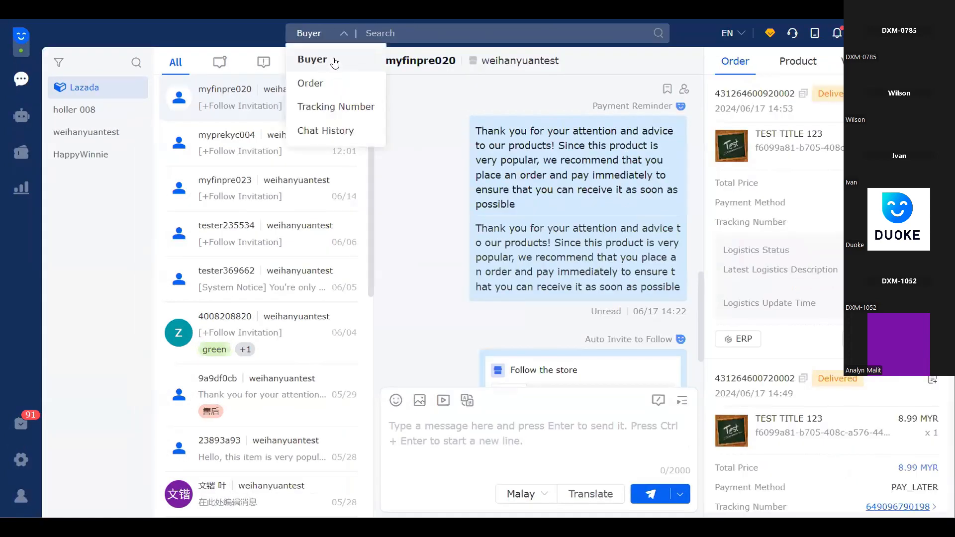
pyautogui.click(323, 85)
pyautogui.click(343, 33)
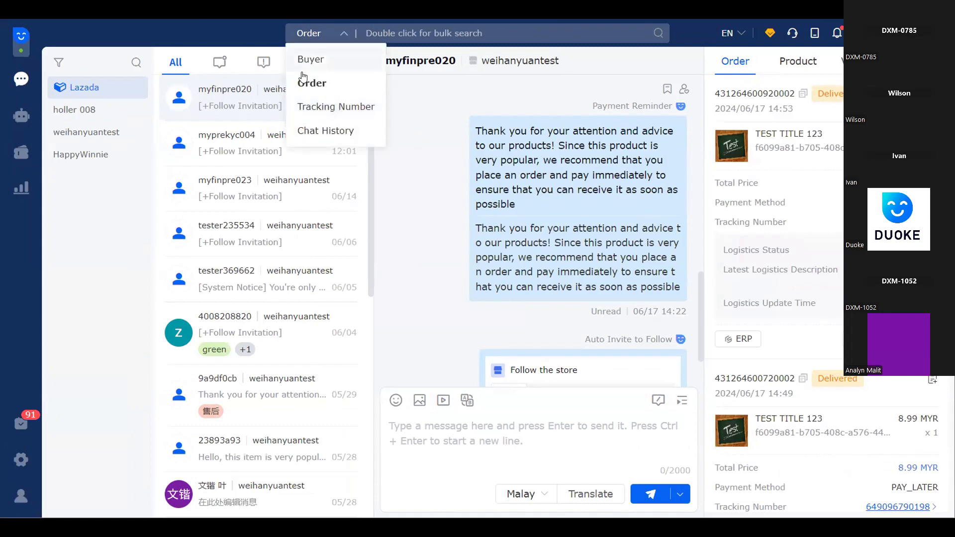
pyautogui.click(330, 64)
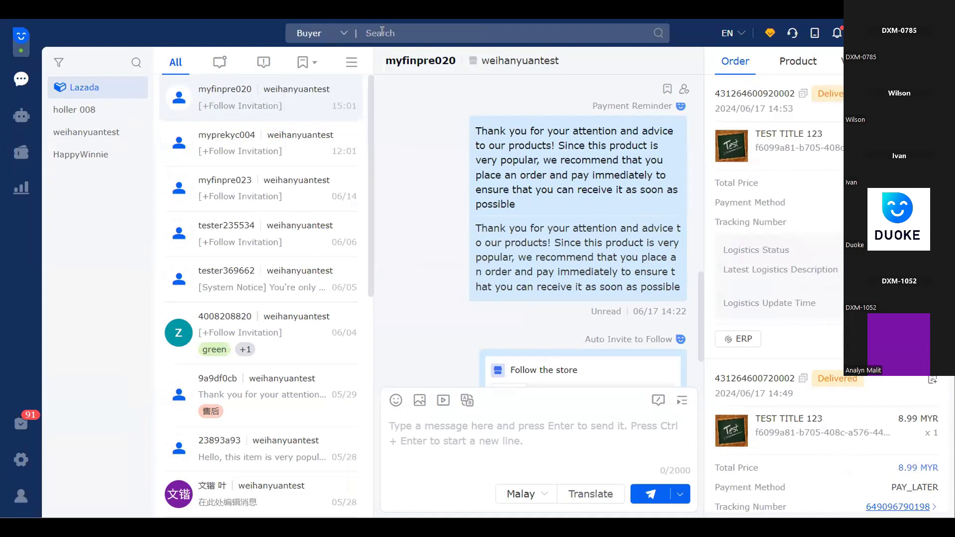
# Copy the buyer name from the second conversation, switch to another chat, and find the copied buyer with the Buyer search to open that conversation
pyautogui.click(264, 144)
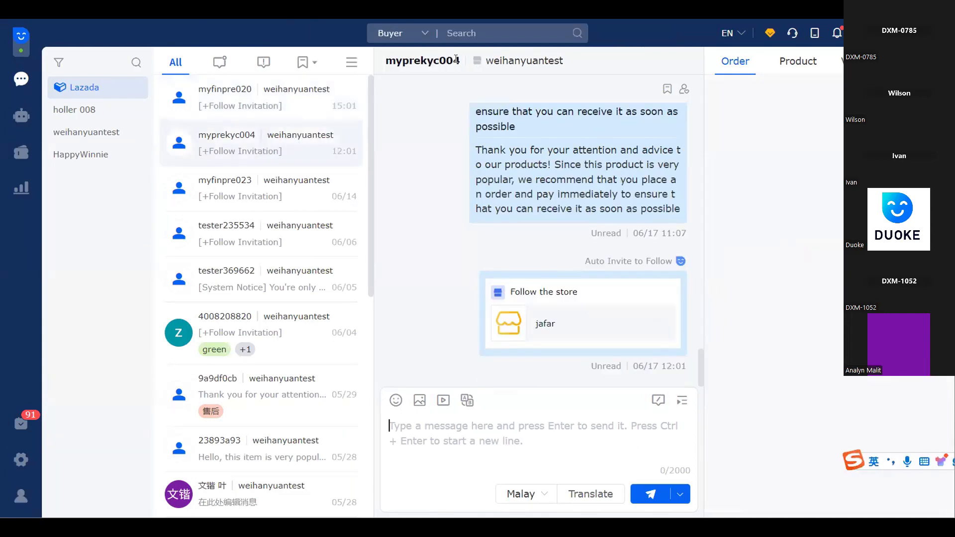
pyautogui.moveTo(456, 60); pyautogui.dragTo(383, 66)
pyautogui.hotkey('ctrl', 'c')
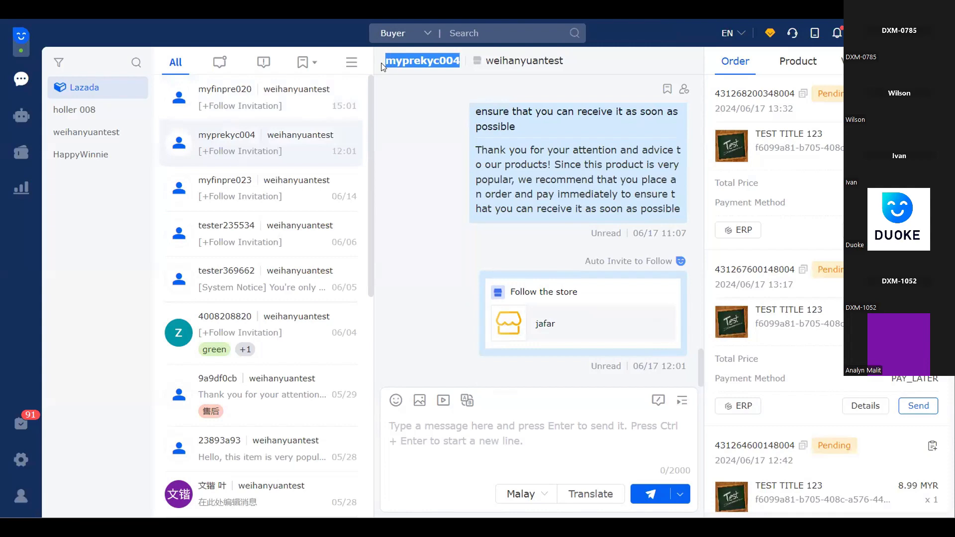
pyautogui.click(252, 107)
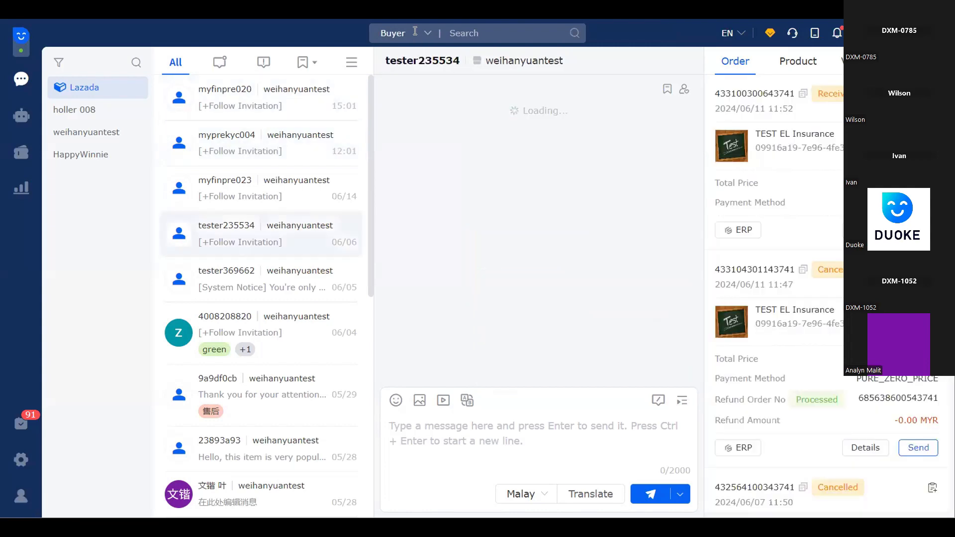
pyautogui.click(482, 32)
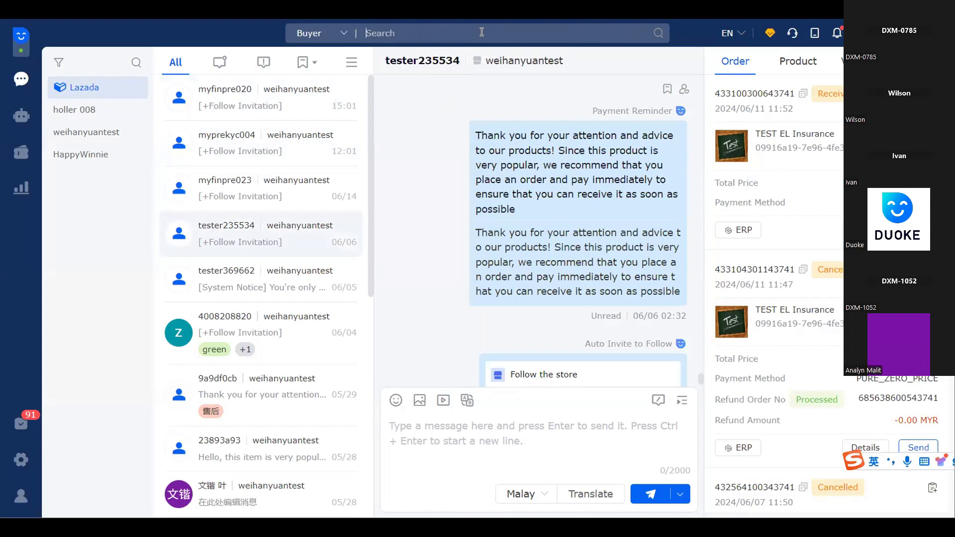
pyautogui.hotkey('ctrl', 'v')
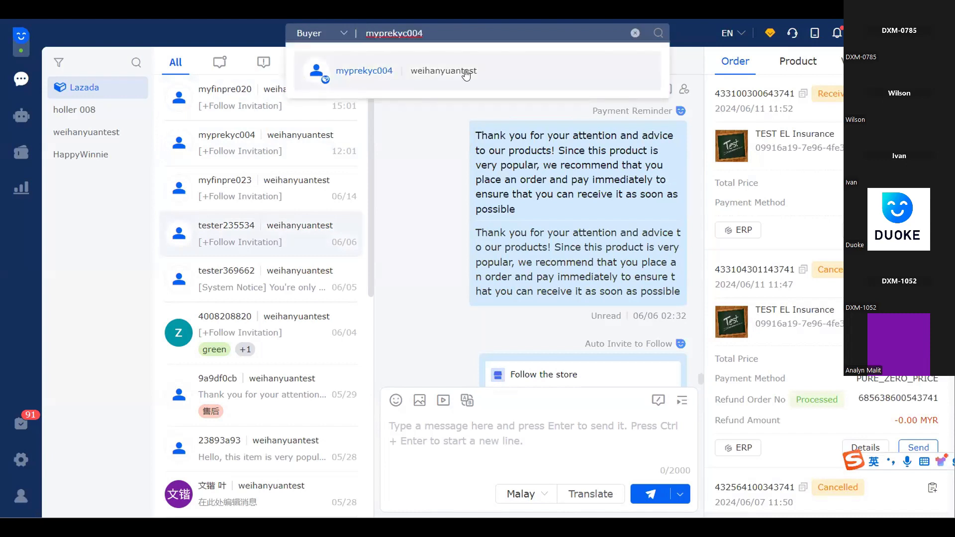
pyautogui.click(572, 57)
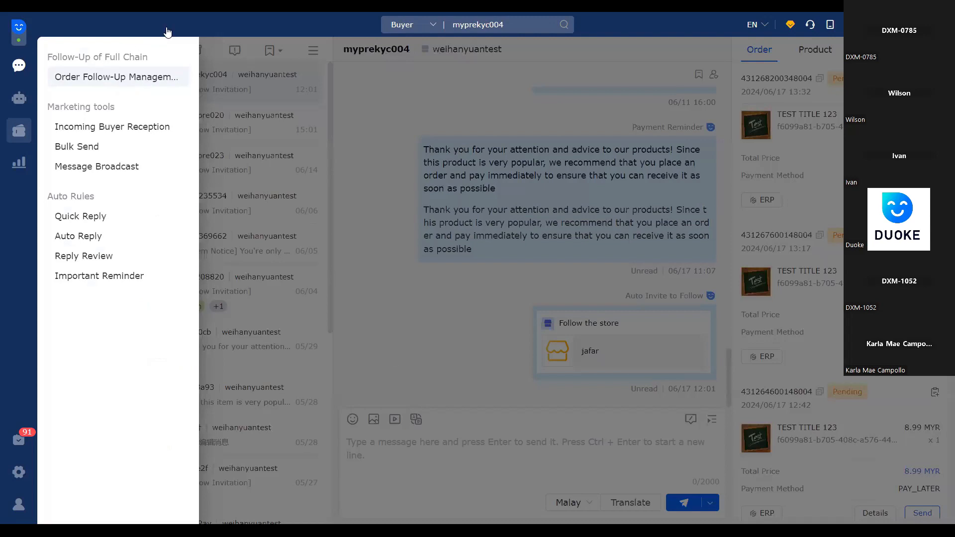
# Open Order Follow-Up Management and go to the Order Reminder settings under Guide Order Payment
pyautogui.click(22, 131)
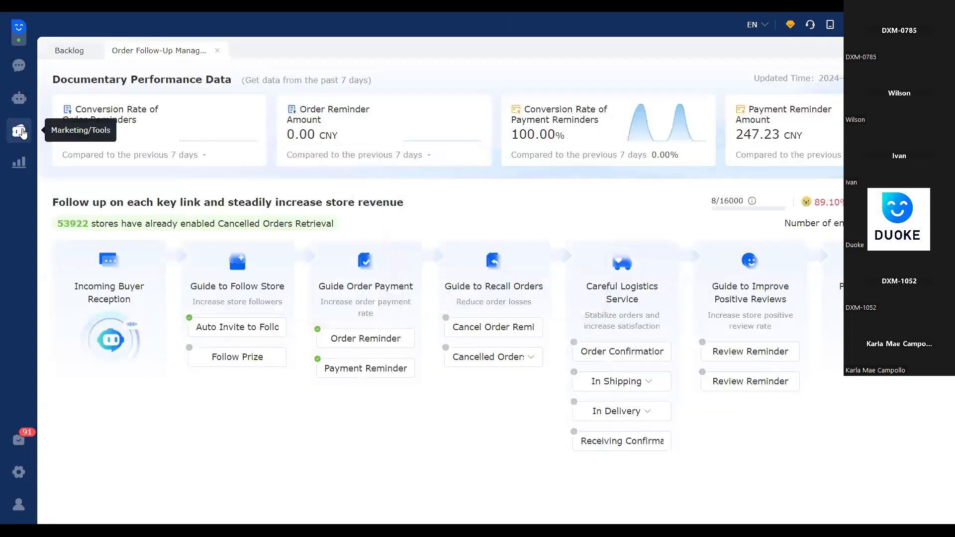
pyautogui.moveTo(22, 130)
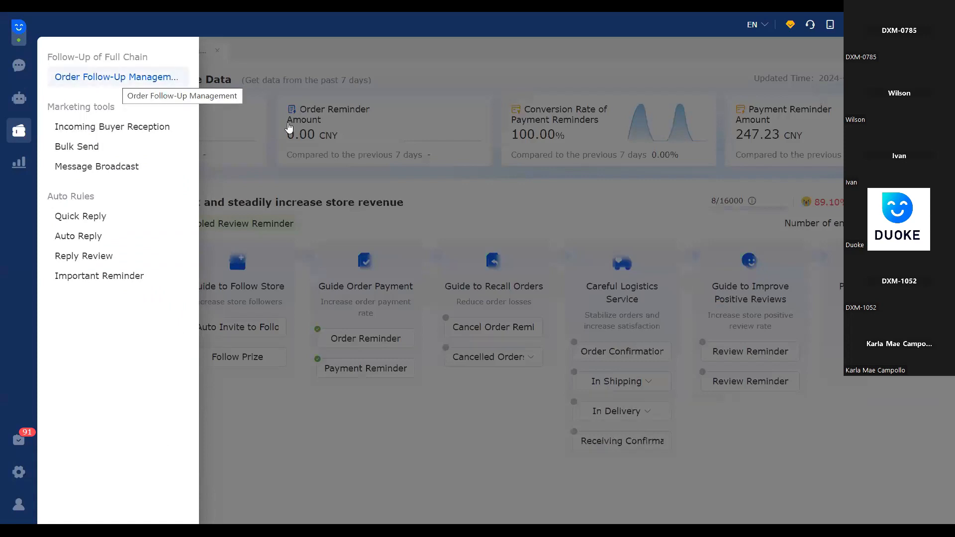
pyautogui.click(506, 215)
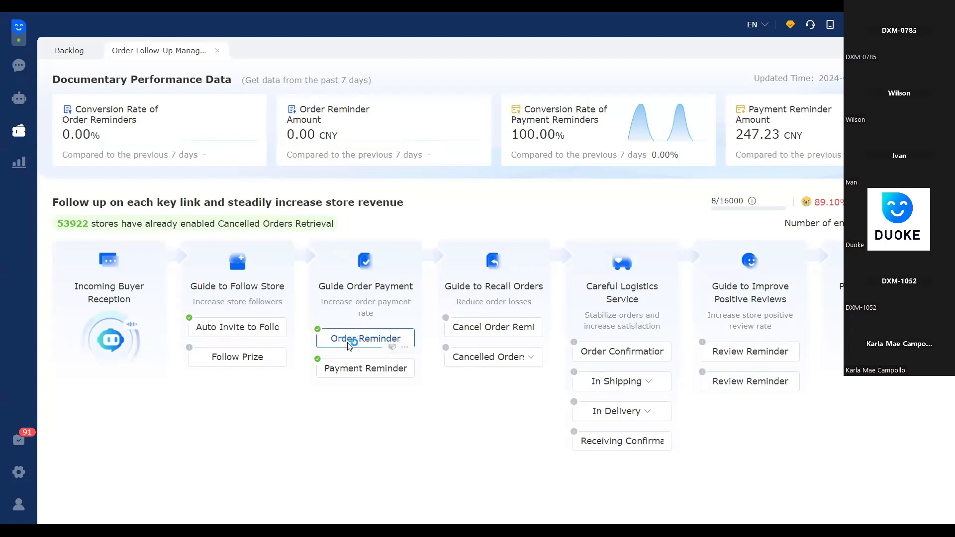
pyautogui.click(365, 338)
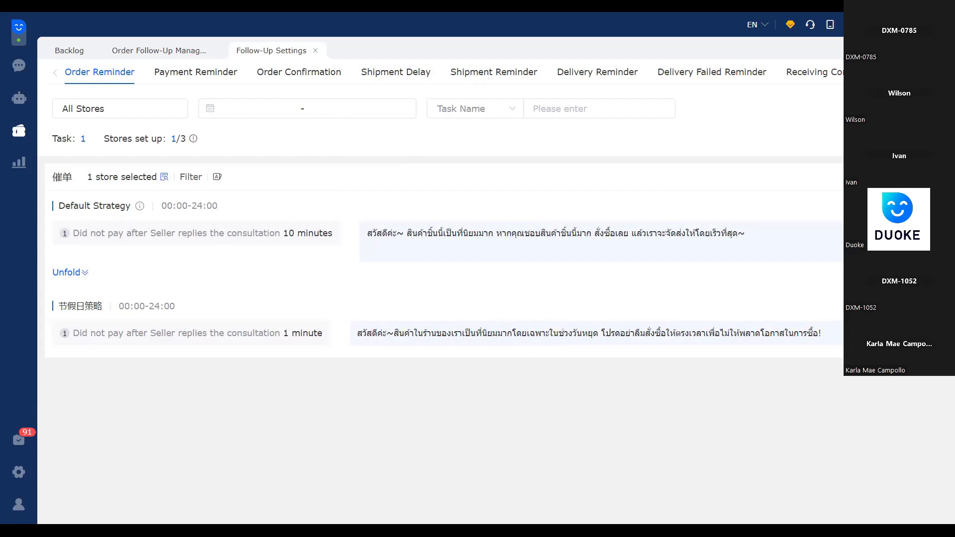
# View the edit form of the existing order reminder task and the blank form for a new task, closing both without saving
pyautogui.click(885, 177)
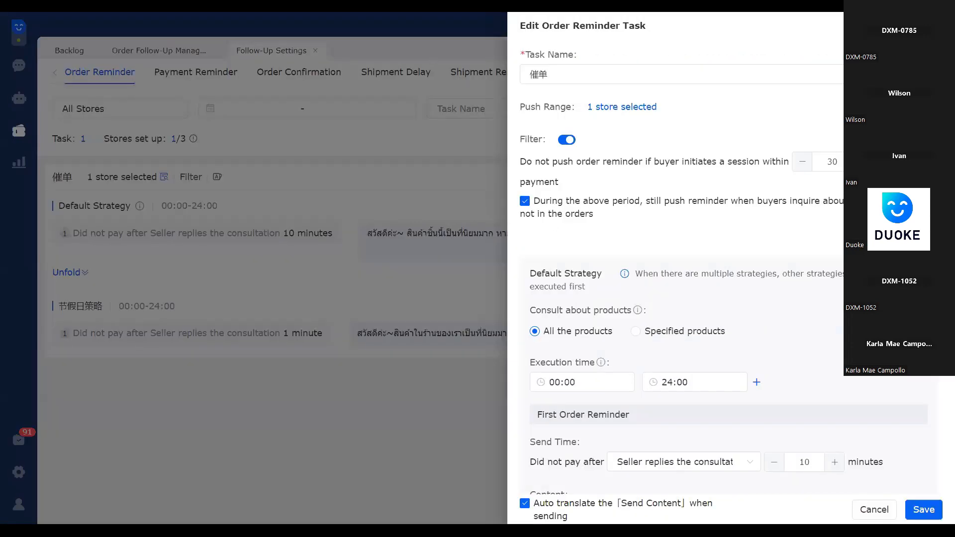
pyautogui.click(389, 191)
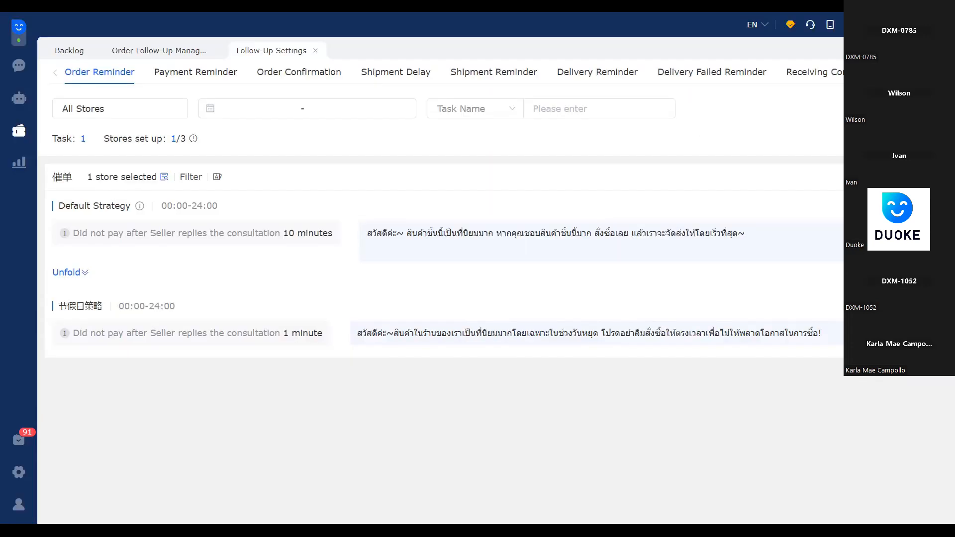
pyautogui.click(910, 139)
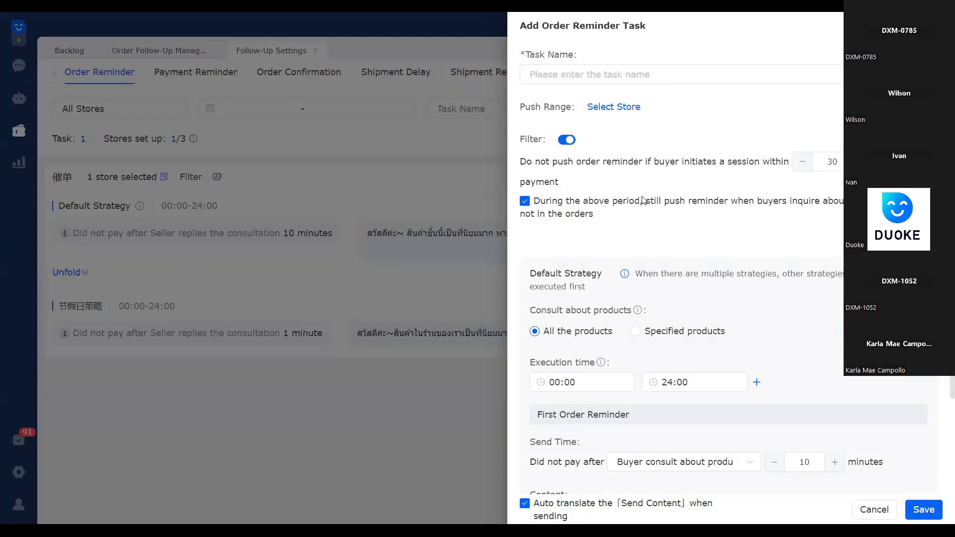
pyautogui.click(492, 197)
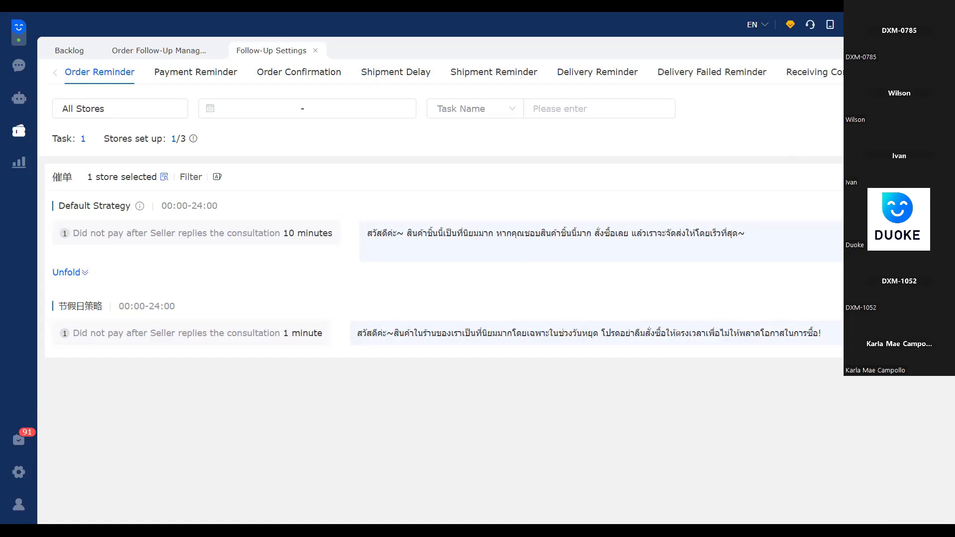
# Open the existing order reminder task for editing and rename it "order reminder"
pyautogui.click(890, 177)
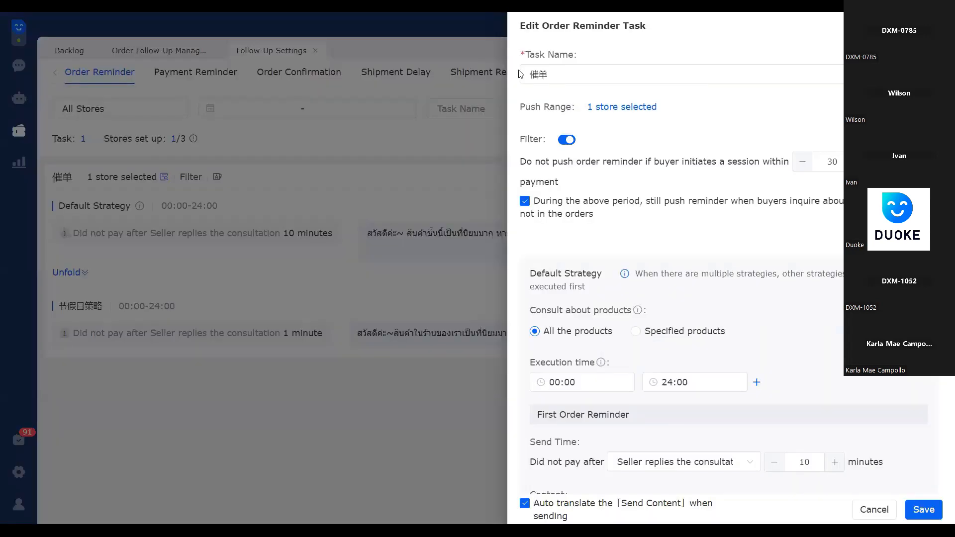
pyautogui.doubleClick(532, 71)
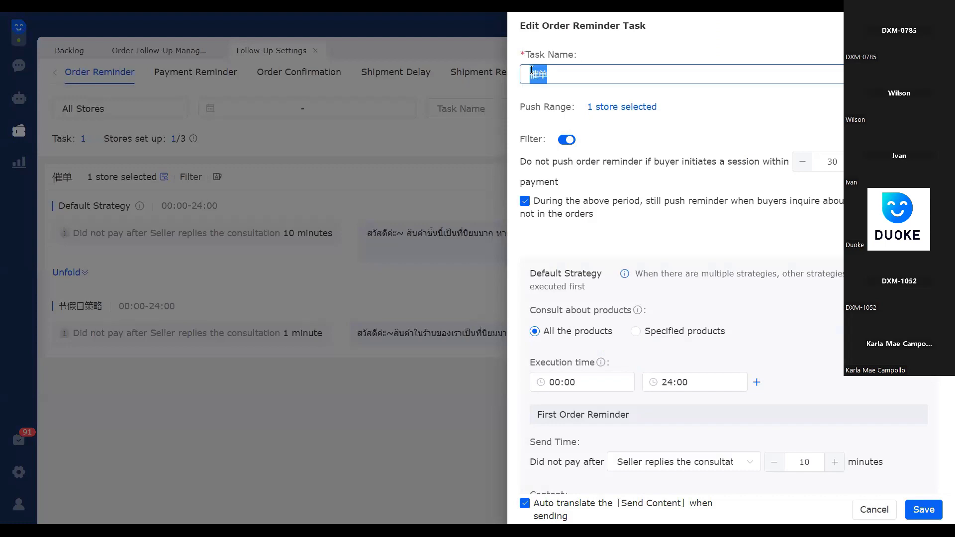
pyautogui.press('BackSpace')
pyautogui.write('rder remind')
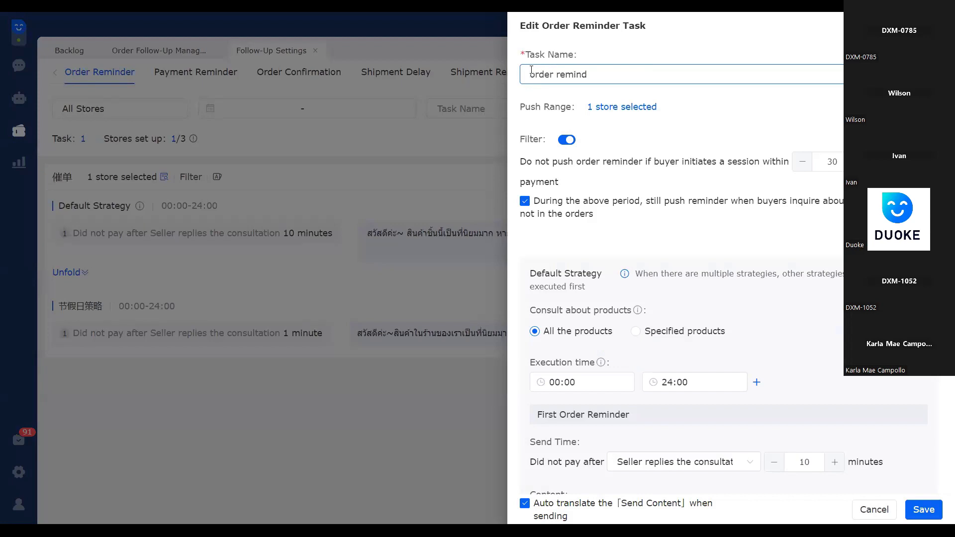
pyautogui.write('er')
# Add the stores HappyWinnie and holler 008 to the task's push range
pyautogui.click(623, 111)
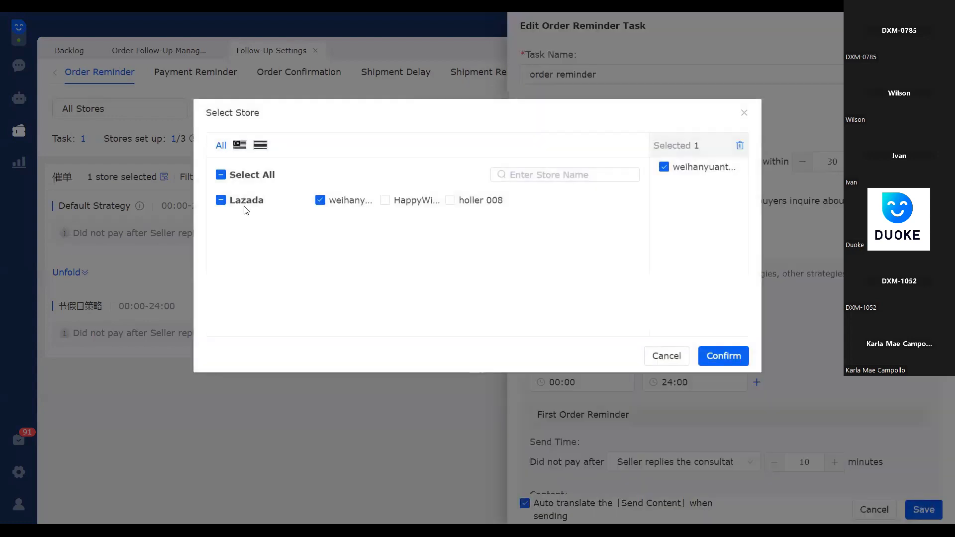
pyautogui.click(386, 201)
pyautogui.click(450, 200)
pyautogui.click(730, 356)
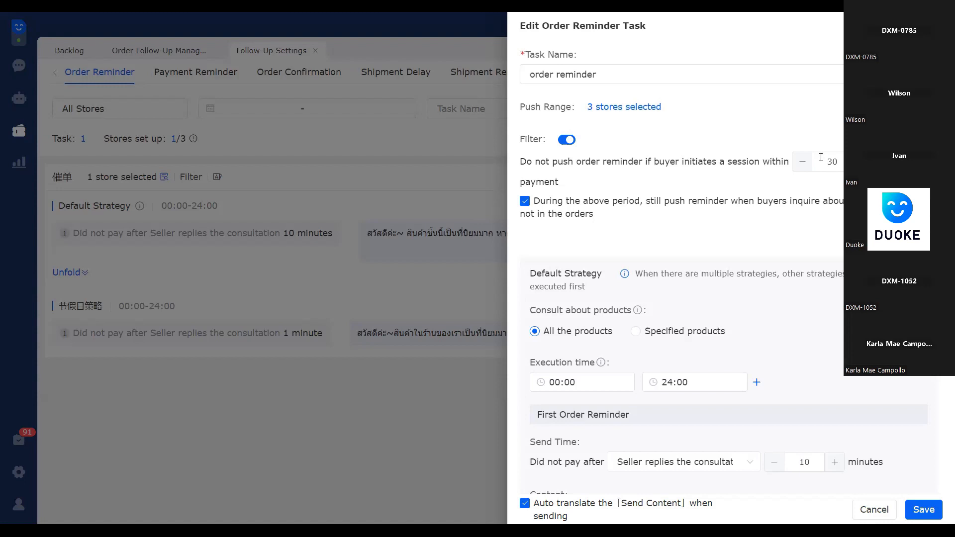
# Examine the filter rule that withholds order reminders when a buyer initiates a session within the set period
pyautogui.doubleClick(775, 162)
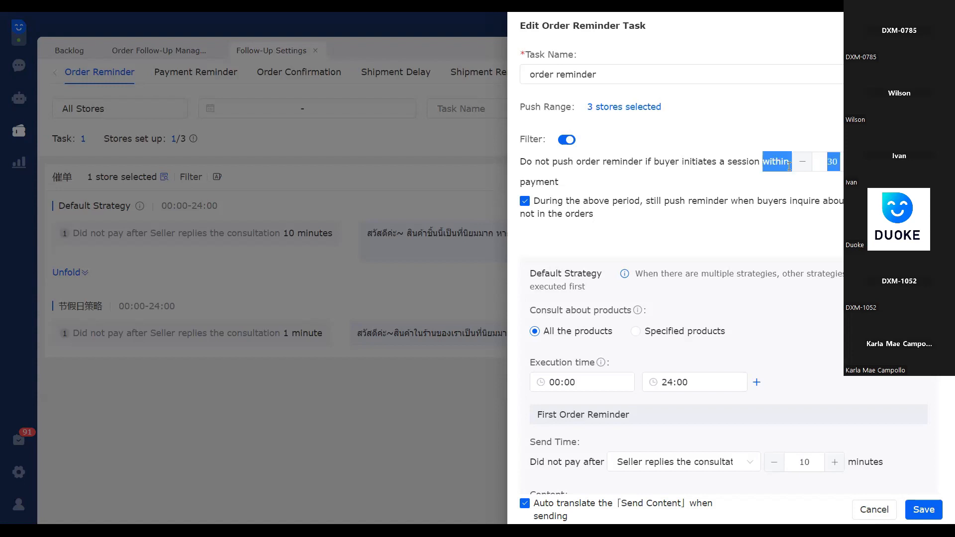
pyautogui.click(568, 187)
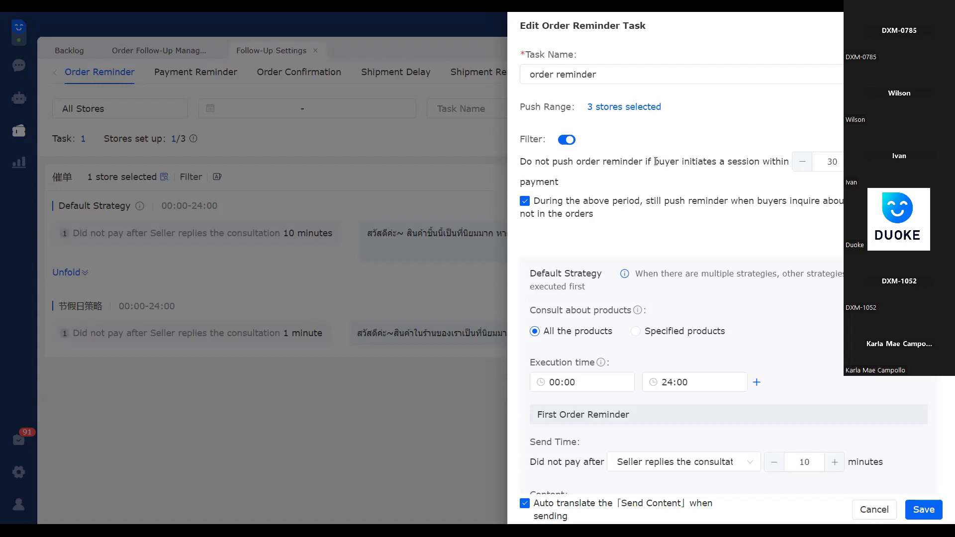
pyautogui.moveTo(654, 162); pyautogui.dragTo(675, 164)
pyautogui.click(594, 177)
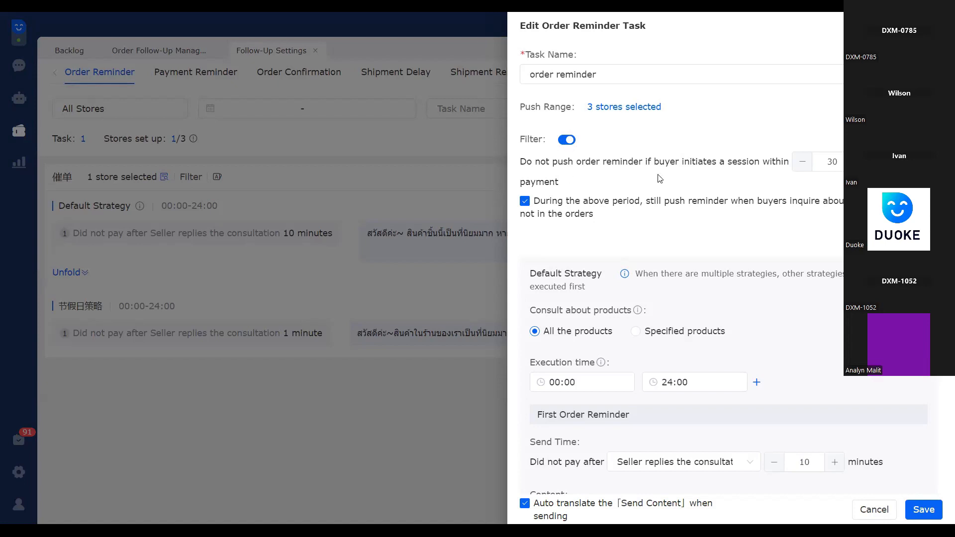
# Limit the default strategy to specified products and browse the product selection list, cancelling it without choosing any product
pyautogui.scroll(-3, 765, 288)
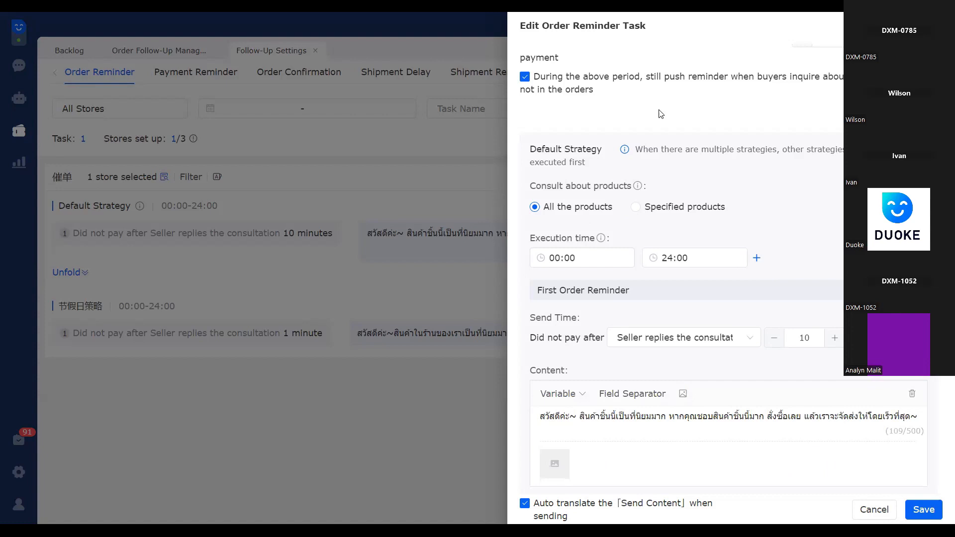
pyautogui.scroll(-2, 776, 129)
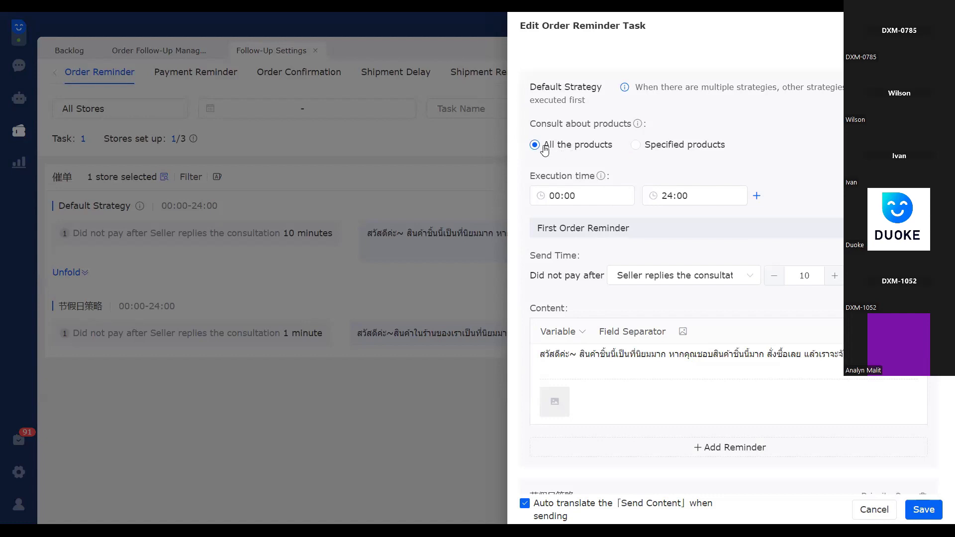
pyautogui.click(652, 150)
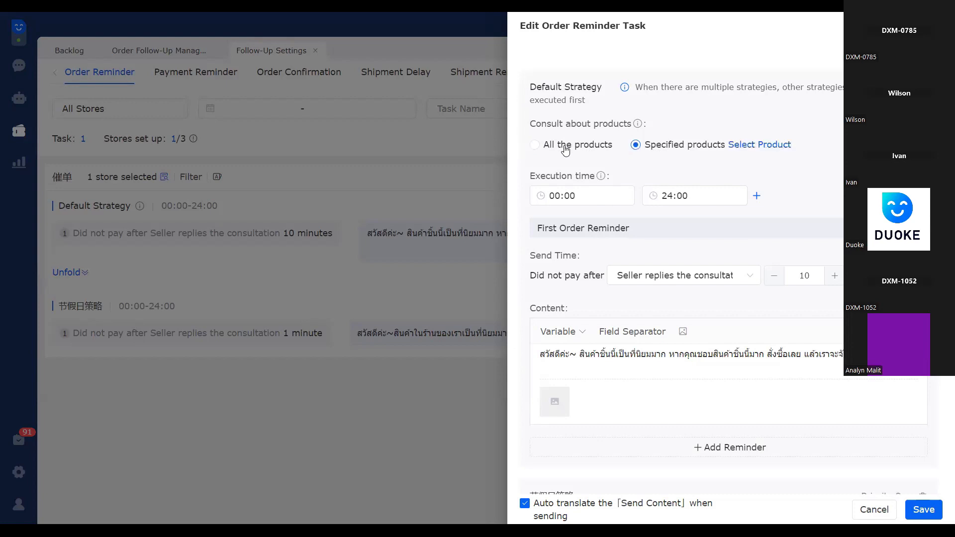
pyautogui.click(756, 147)
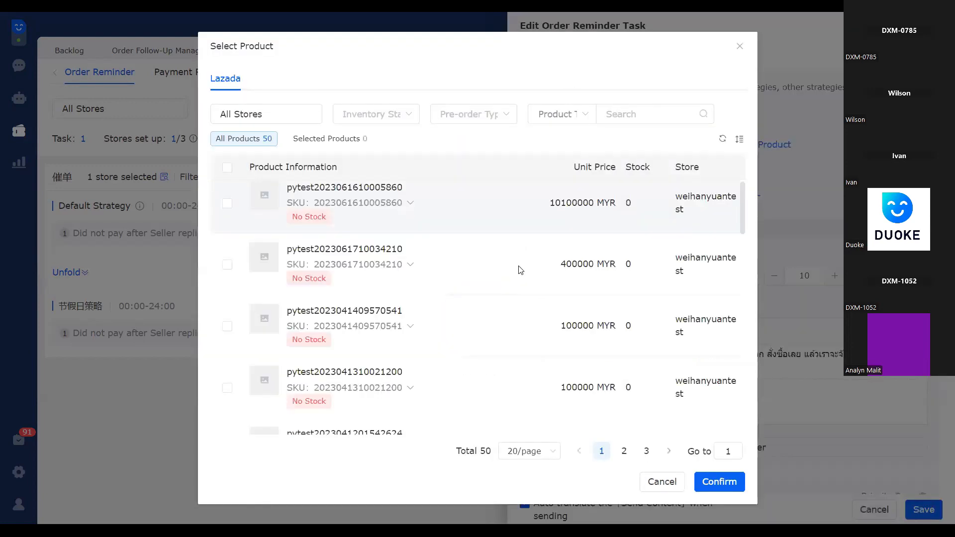
pyautogui.scroll(-3, 521, 261)
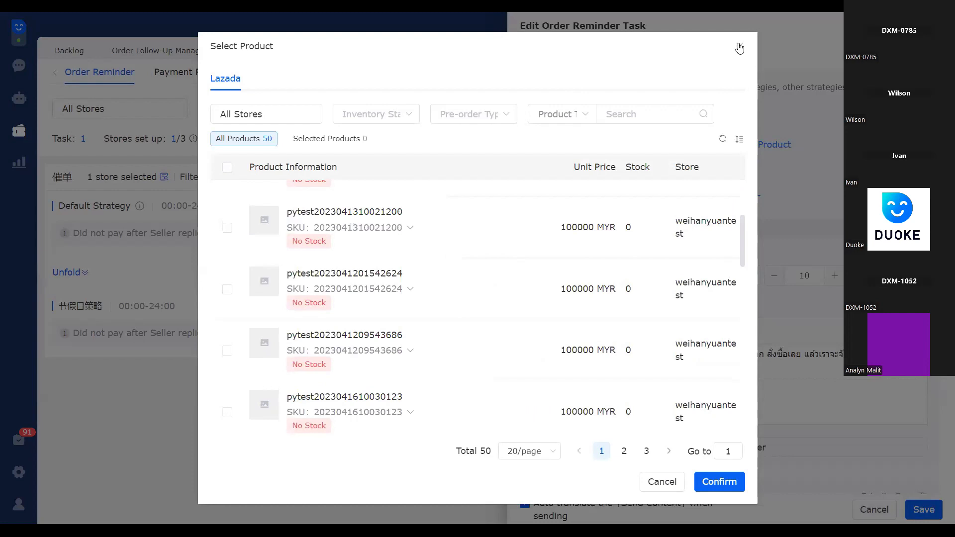
pyautogui.click(662, 482)
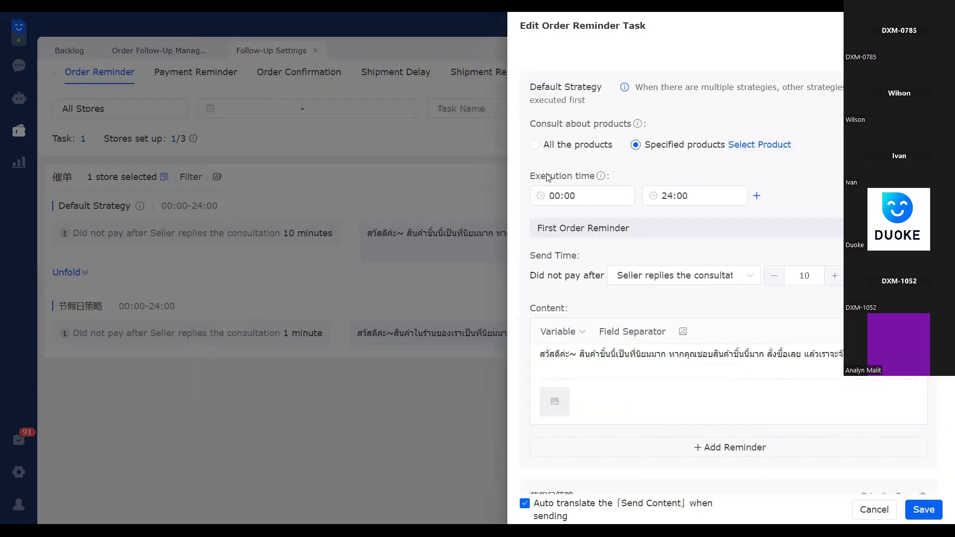
# View the available end times for the default strategy's execution time
pyautogui.moveTo(603, 181)
pyautogui.click(724, 197)
pyautogui.click(805, 201)
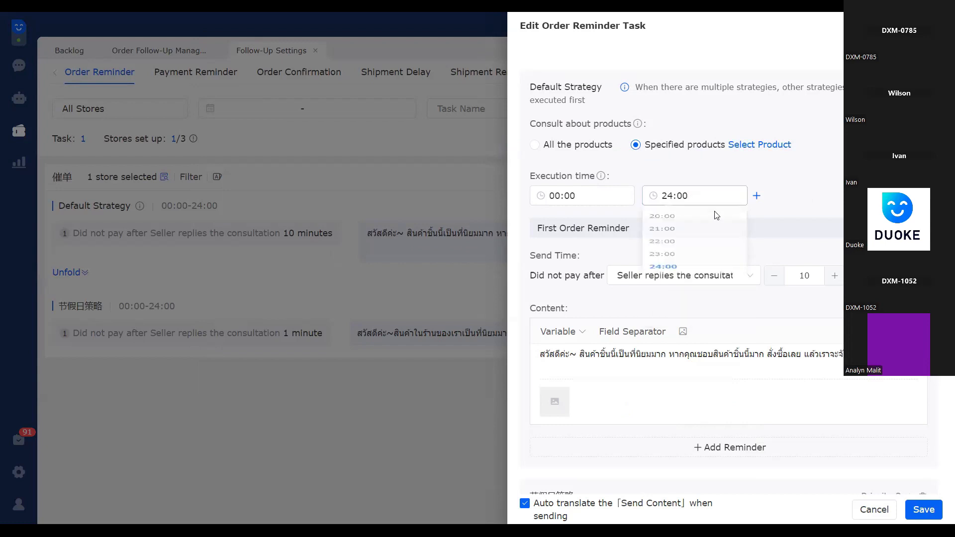
# View the trigger options for the first order reminder's send time, leaving the current choice in place
pyautogui.scroll(-1, 704, 256)
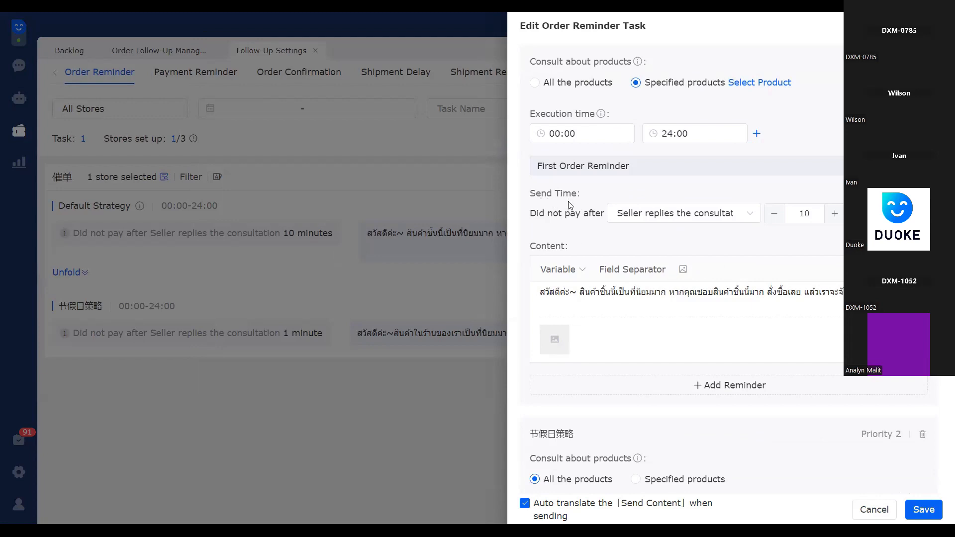
pyautogui.click(752, 214)
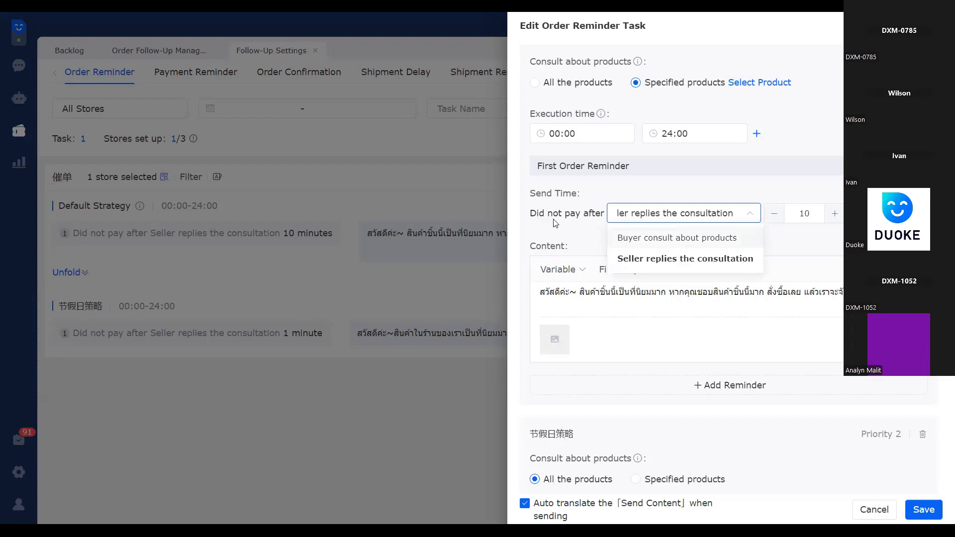
pyautogui.click(595, 227)
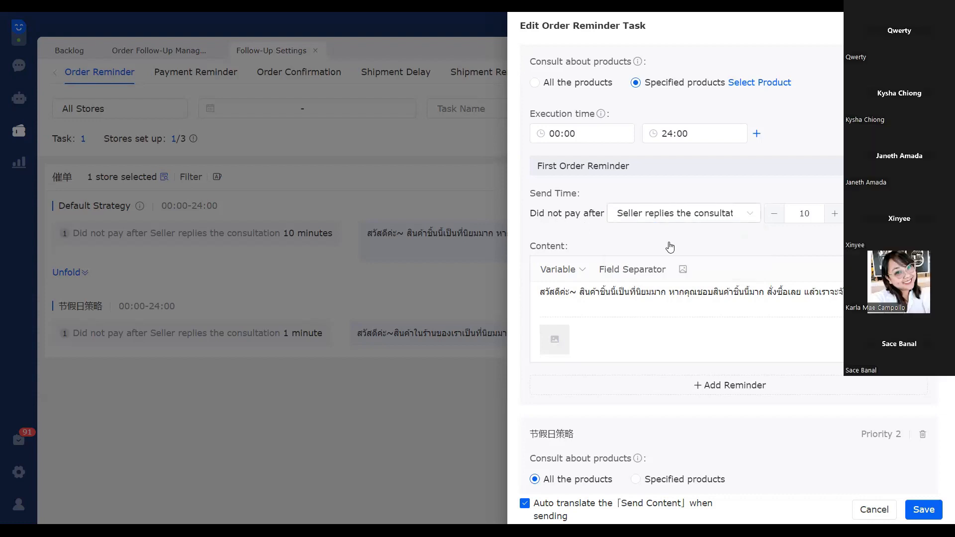
pyautogui.click(668, 219)
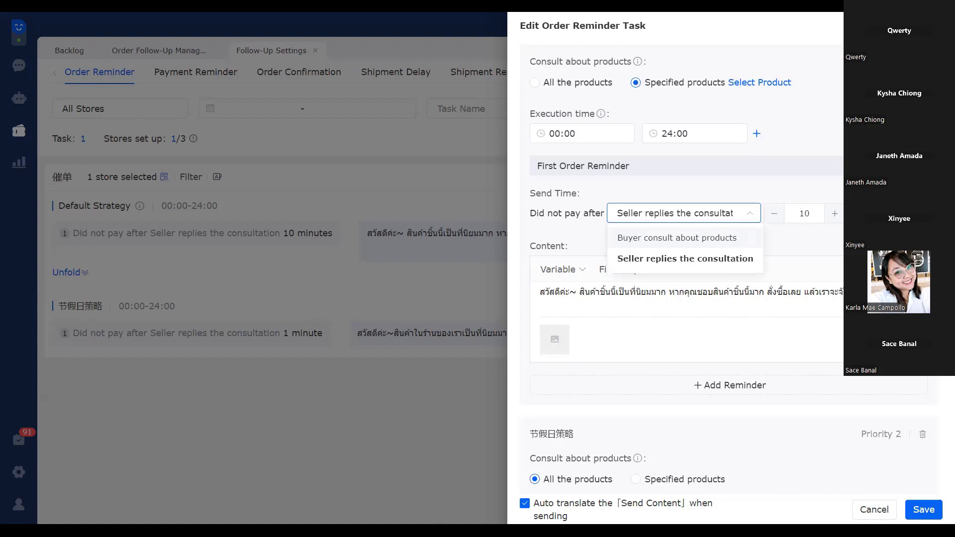
pyautogui.press('Escape')
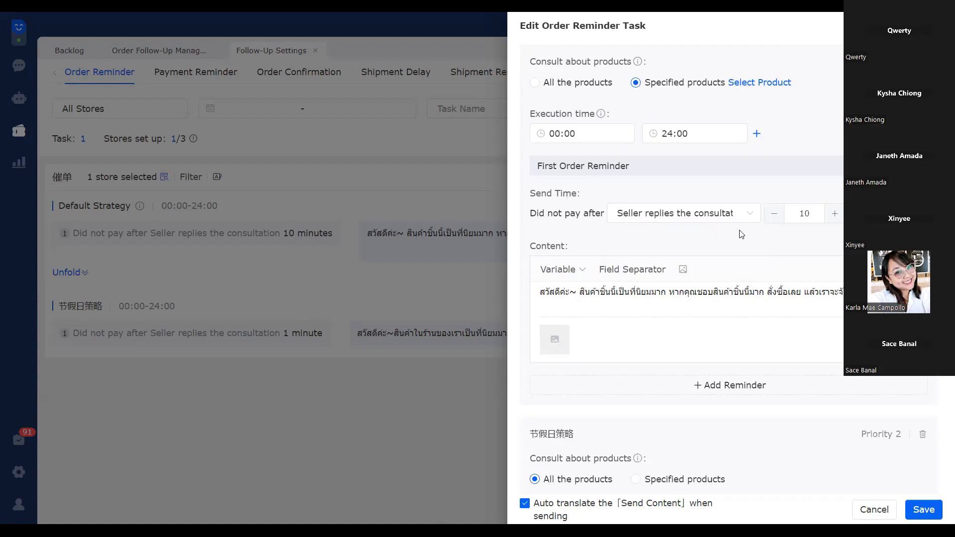
pyautogui.click(713, 215)
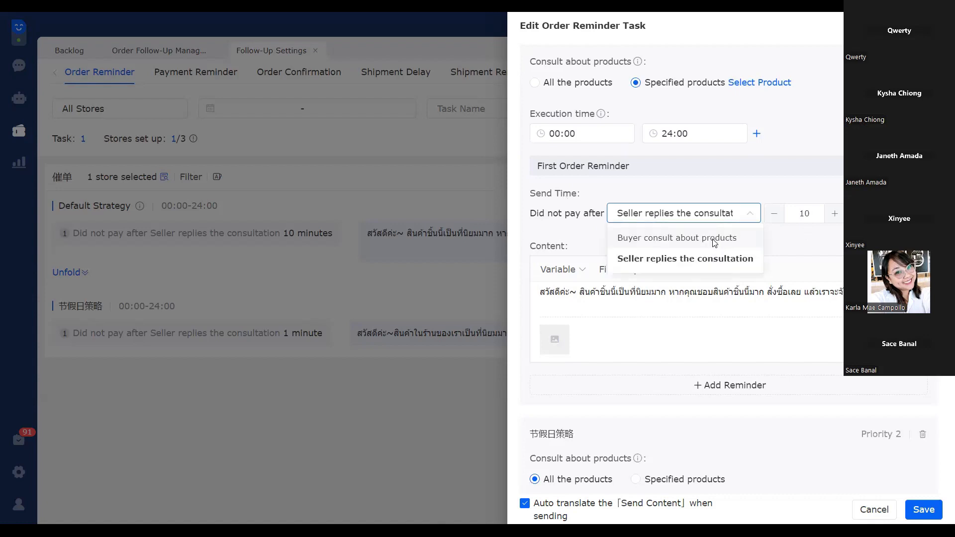
pyautogui.click(533, 303)
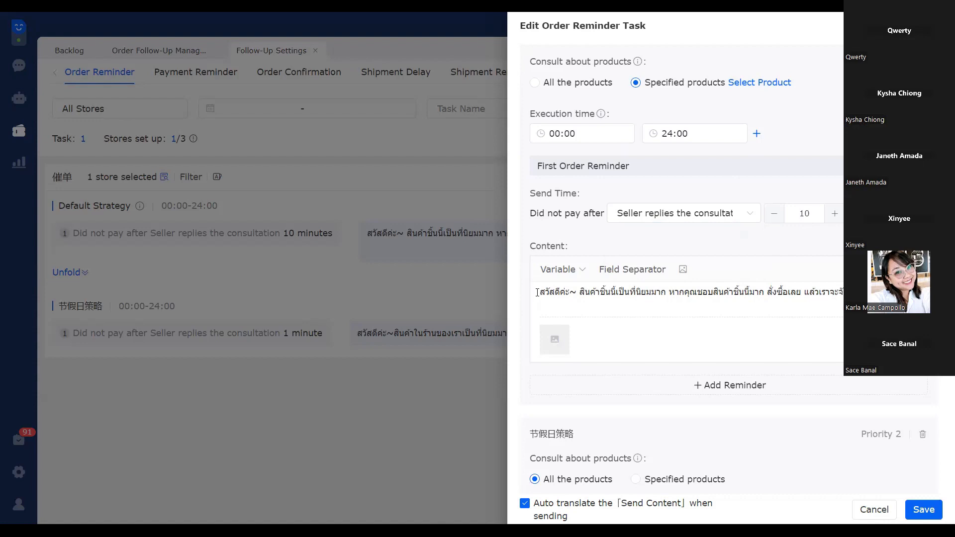
# Replace the first order reminder's message content with "the product is useful,"
pyautogui.moveTo(661, 291); pyautogui.dragTo(539, 292)
pyautogui.moveTo(660, 292); pyautogui.dragTo(845, 292)
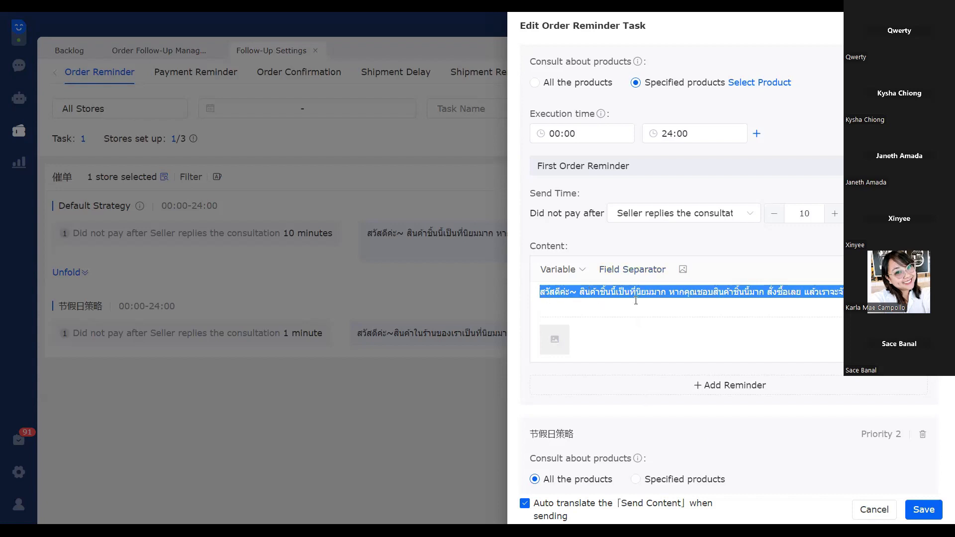
pyautogui.press('BackSpace')
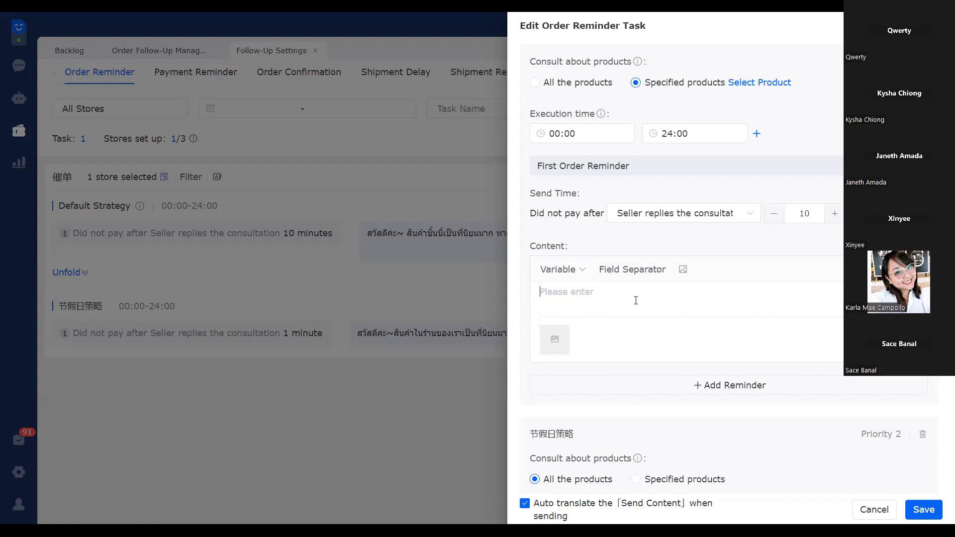
pyautogui.write('th')
pyautogui.write('e ')
pyautogui.write('pr')
pyautogui.write('i')
pyautogui.write('du')
pyautogui.write('ct')
pyautogui.press('BackSpace')
pyautogui.press('BackSpace')
pyautogui.press('BackSpace')
pyautogui.press('BackSpace')
pyautogui.press('BackSpace')
pyautogui.press('BackSpace')
pyautogui.press('BackSpace')
pyautogui.press('BackSpace')
pyautogui.write('pr')
pyautogui.write('od')
pyautogui.write('uct i')
pyautogui.write('s ')
pyautogui.write('p')
pyautogui.write('o')
pyautogui.write('p')
pyautogui.press('BackSpace')
pyautogui.press('BackSpace')
pyautogui.press('BackSpace')
pyautogui.write('useful,')
# Examine the order reminder task's filter, default strategy and holiday strategy settings
pyautogui.scroll(-3, 651, 312)
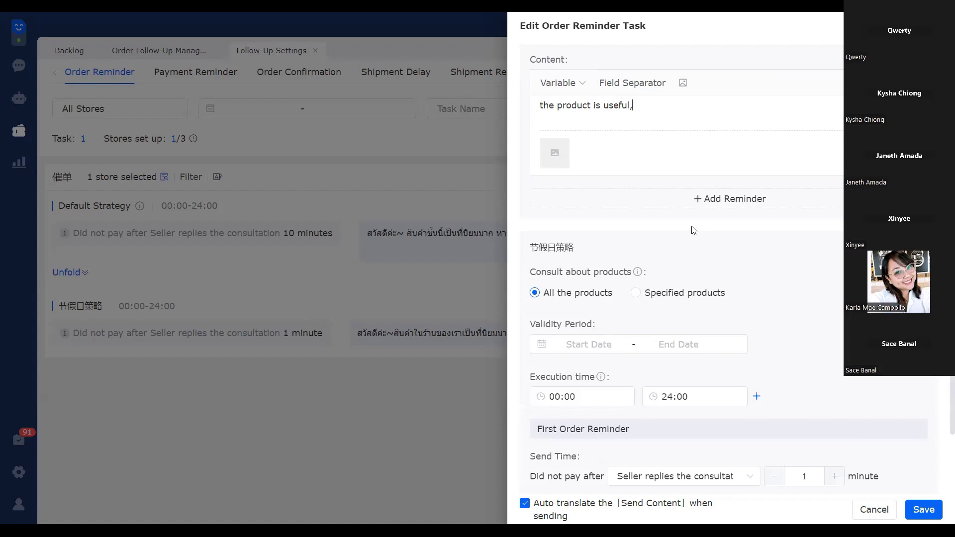
pyautogui.scroll(8, 726, 314)
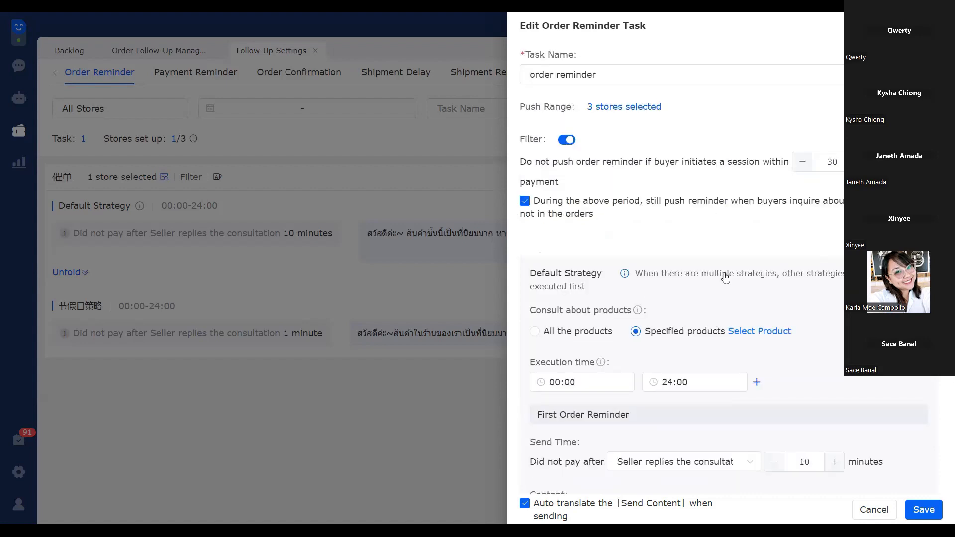
pyautogui.scroll(-4, 725, 277)
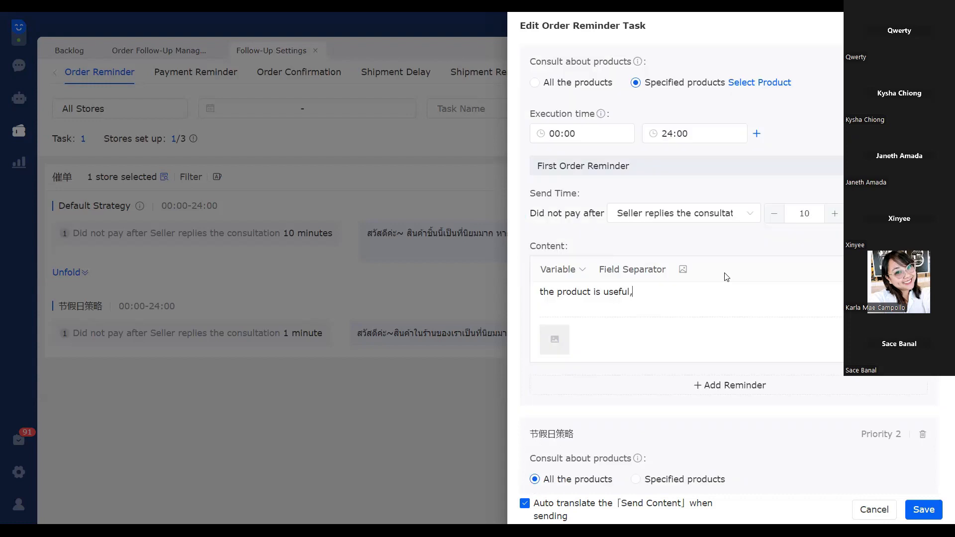
pyautogui.scroll(-5, 726, 277)
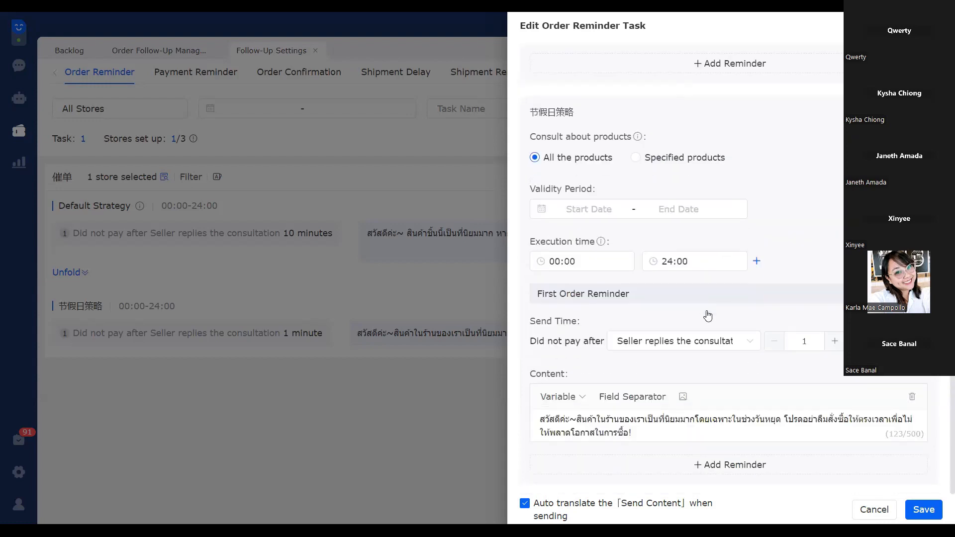
pyautogui.scroll(10, 707, 316)
pyautogui.scroll(-4, 707, 316)
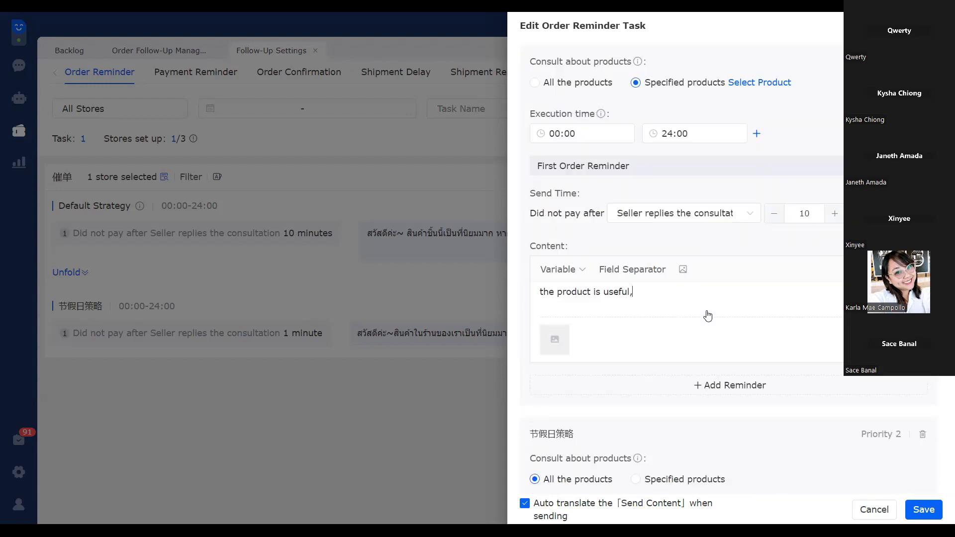
pyautogui.scroll(3, 708, 316)
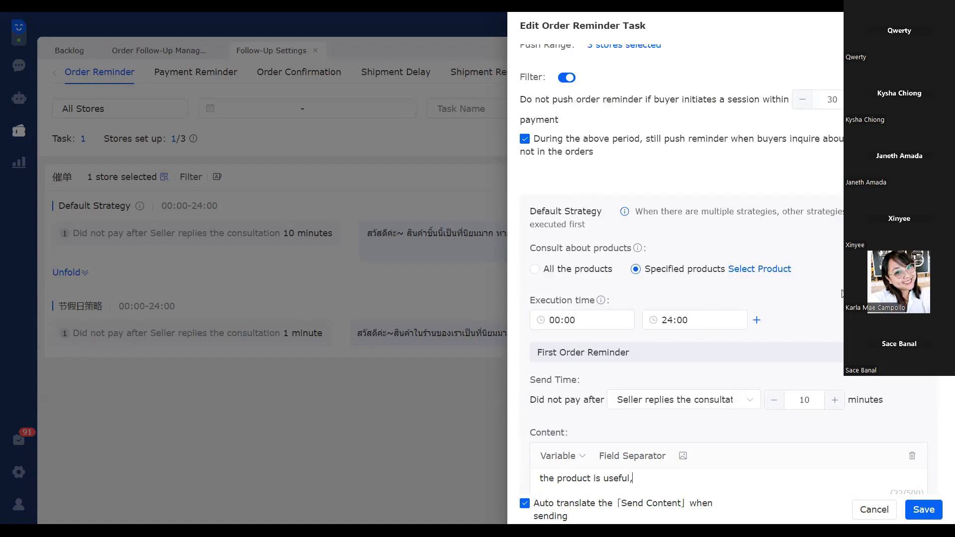
pyautogui.scroll(1, 665, 325)
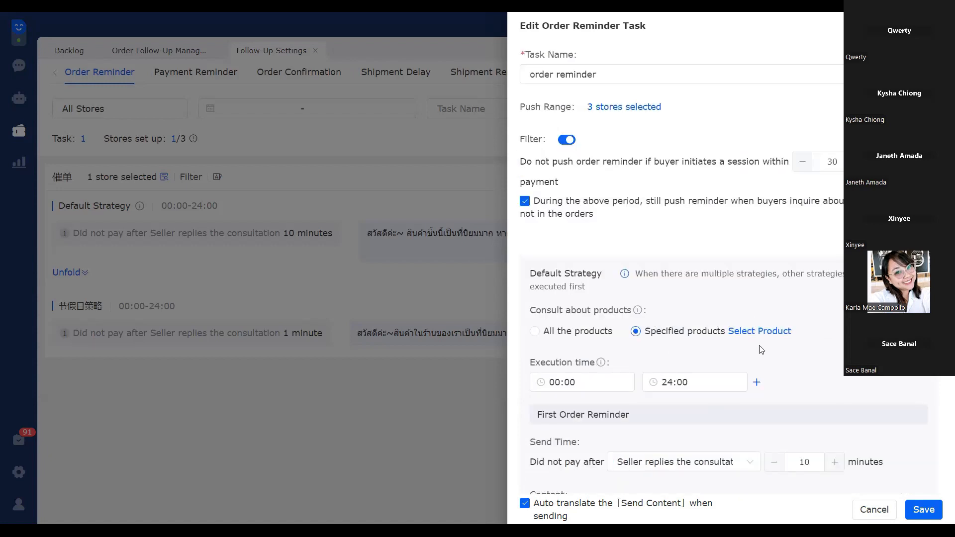
pyautogui.scroll(-1, 760, 350)
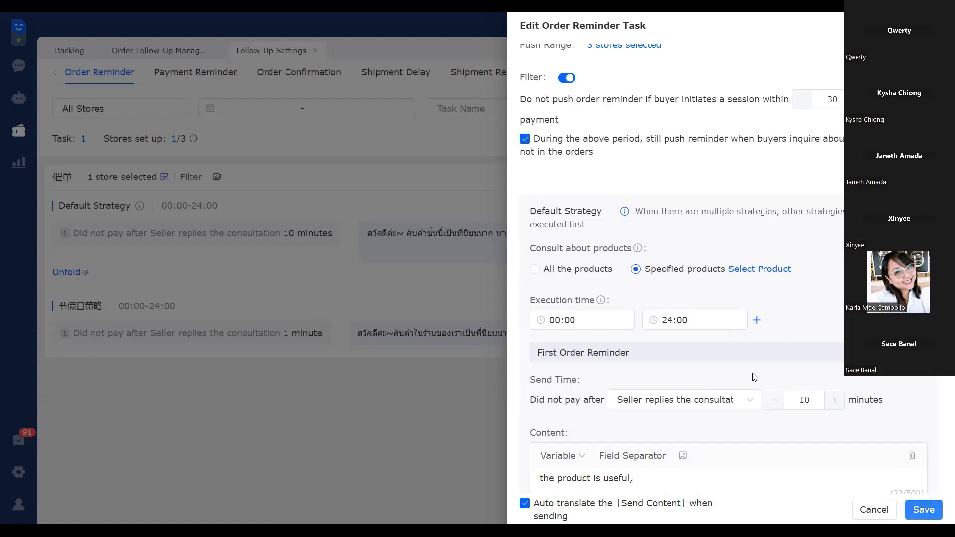
pyautogui.scroll(-5, 753, 376)
pyautogui.scroll(-3, 752, 376)
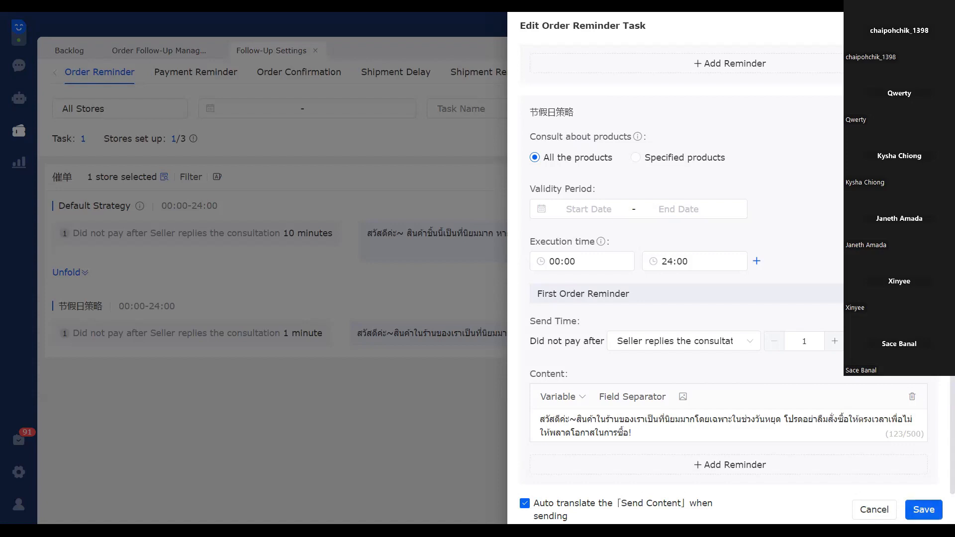
# Close the order reminder form without saving and examine the default strategy's send condition in the task list
pyautogui.click(226, 403)
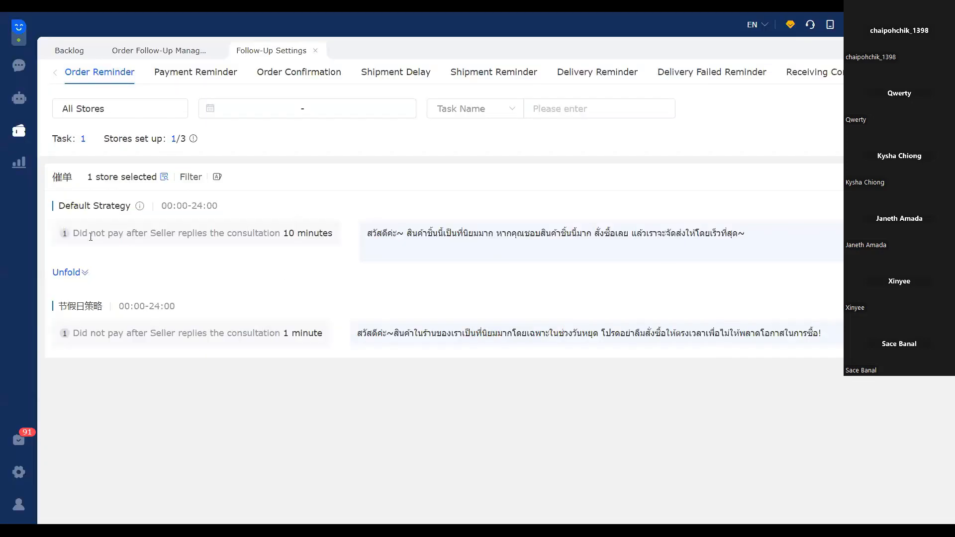
pyautogui.moveTo(74, 233); pyautogui.dragTo(339, 236)
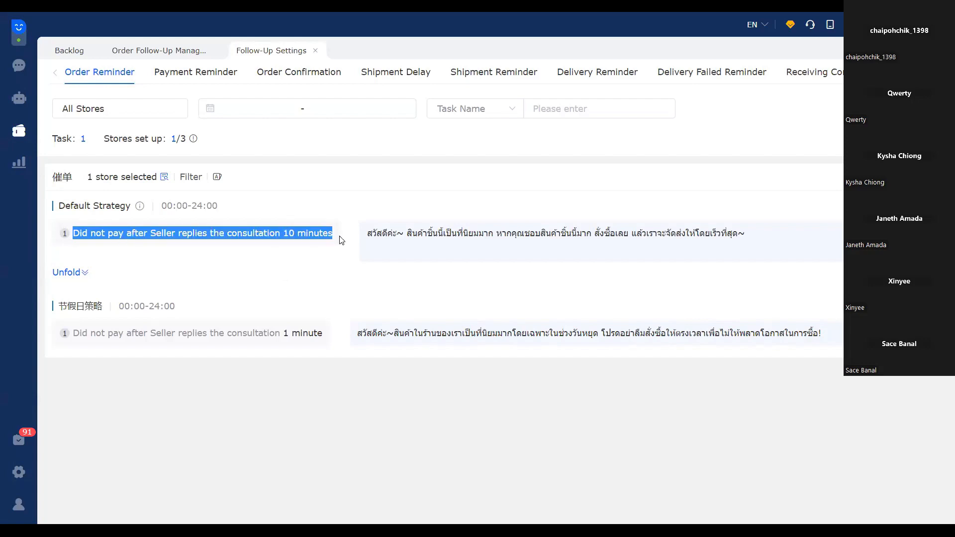
pyautogui.click(259, 264)
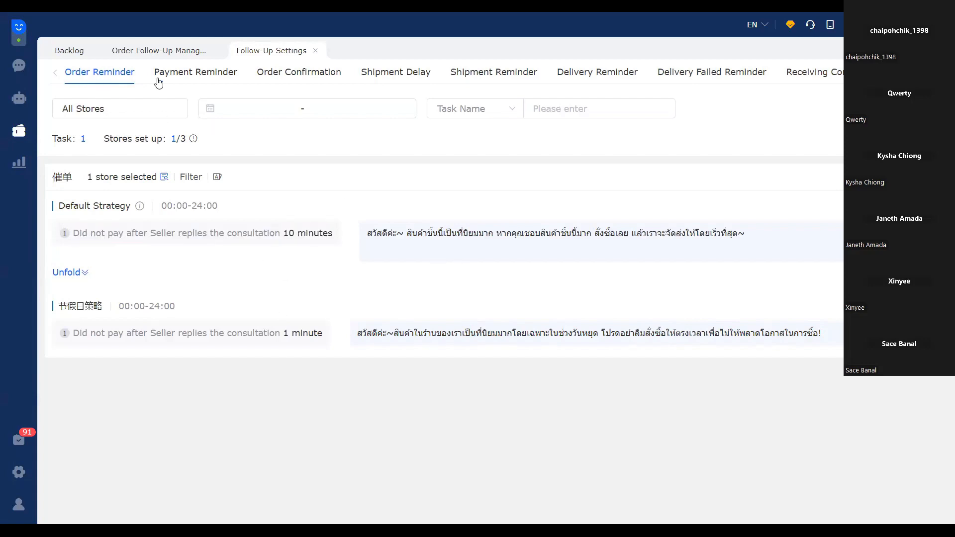
# Open the existing payment reminder task for editing and view its name and push range stores without changing them
pyautogui.click(188, 75)
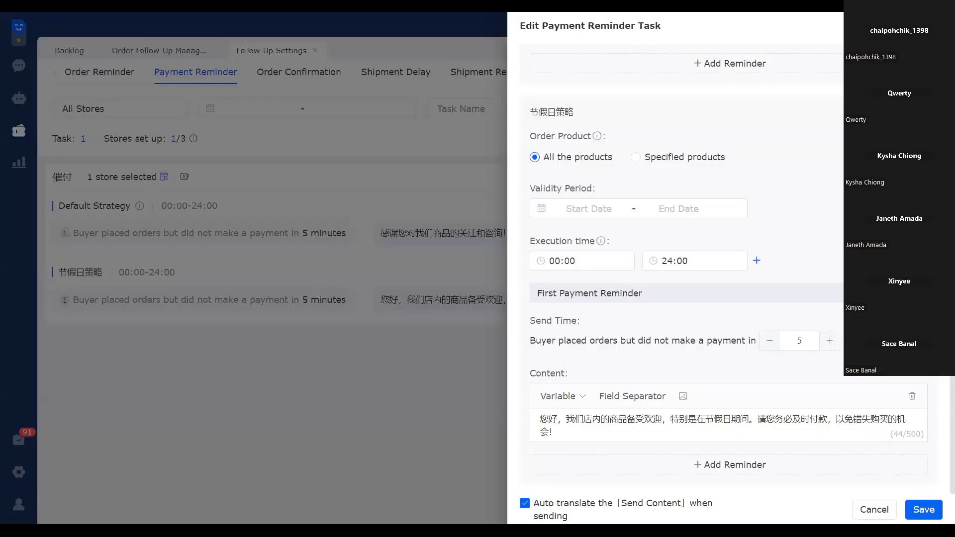
pyautogui.scroll(6, 616, 222)
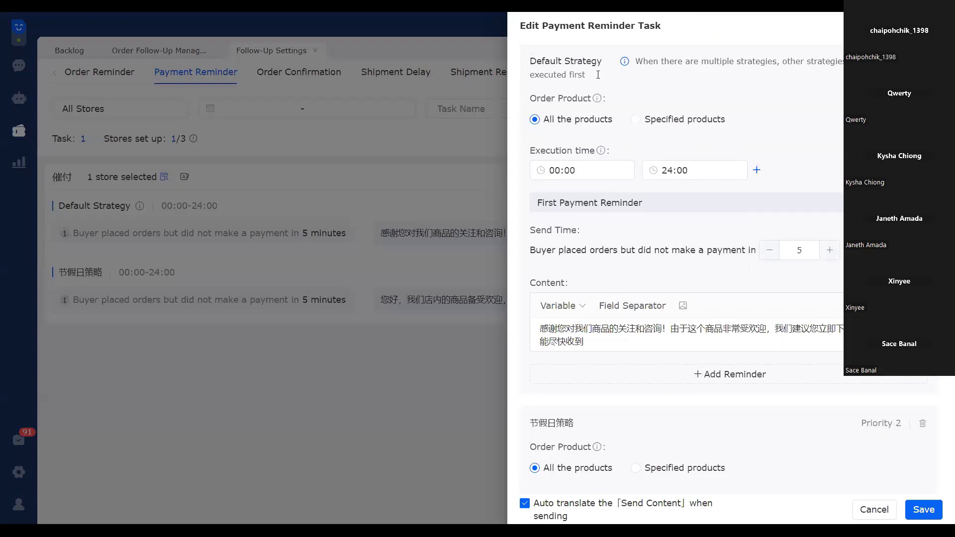
pyautogui.scroll(2, 586, 76)
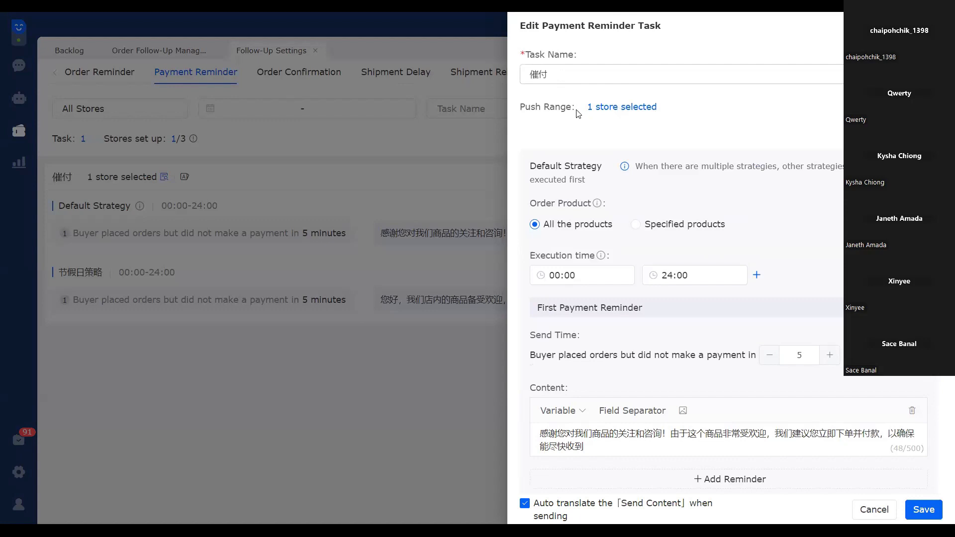
pyautogui.click(528, 76)
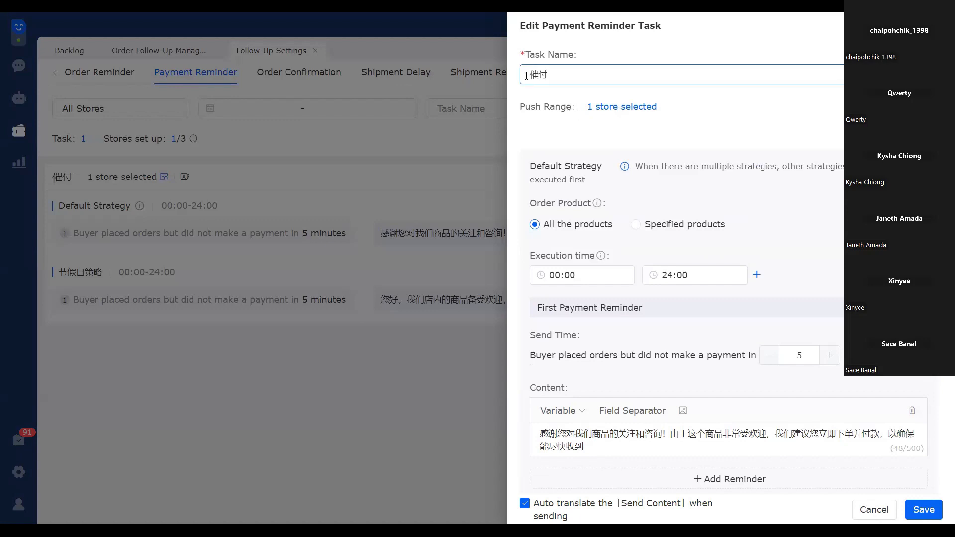
pyautogui.hotkey('ctrl', 'a')
pyautogui.click(628, 107)
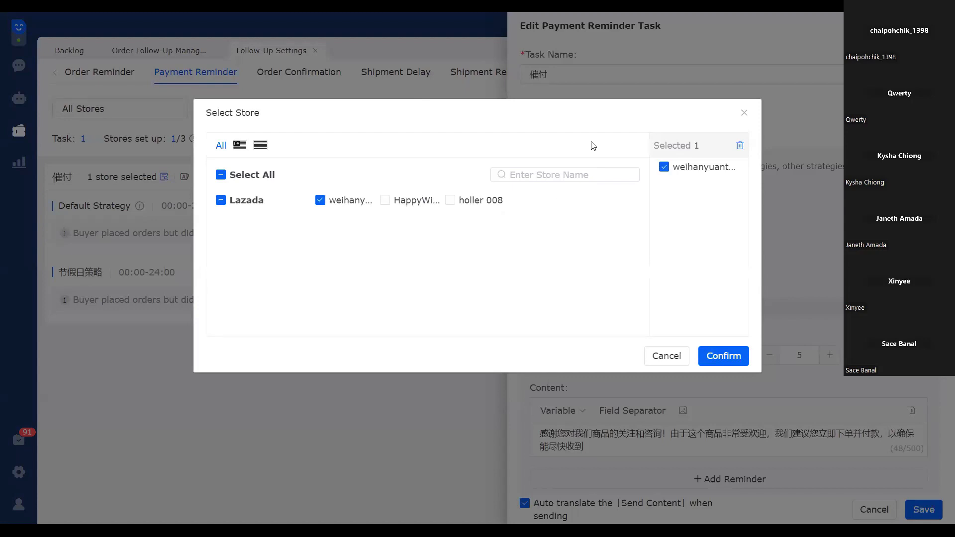
pyautogui.click(744, 113)
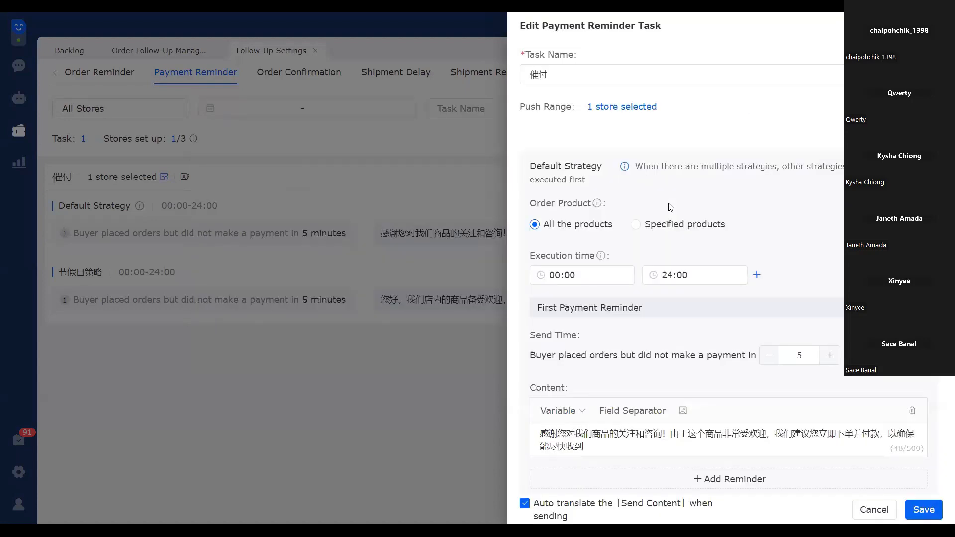
# Examine the send time and message content of the default strategy's first payment reminder
pyautogui.scroll(-1, 571, 175)
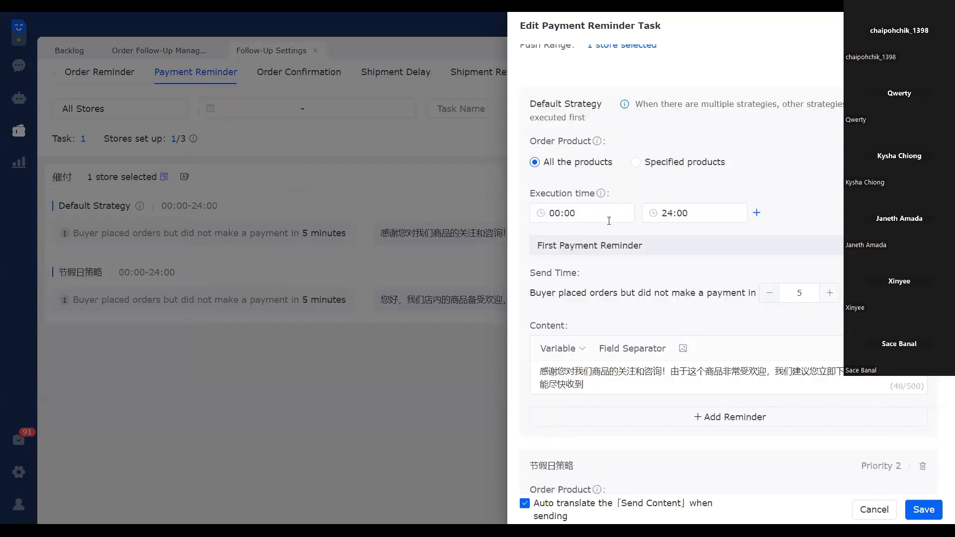
pyautogui.scroll(-2, 609, 221)
pyautogui.moveTo(591, 261); pyautogui.dragTo(533, 243)
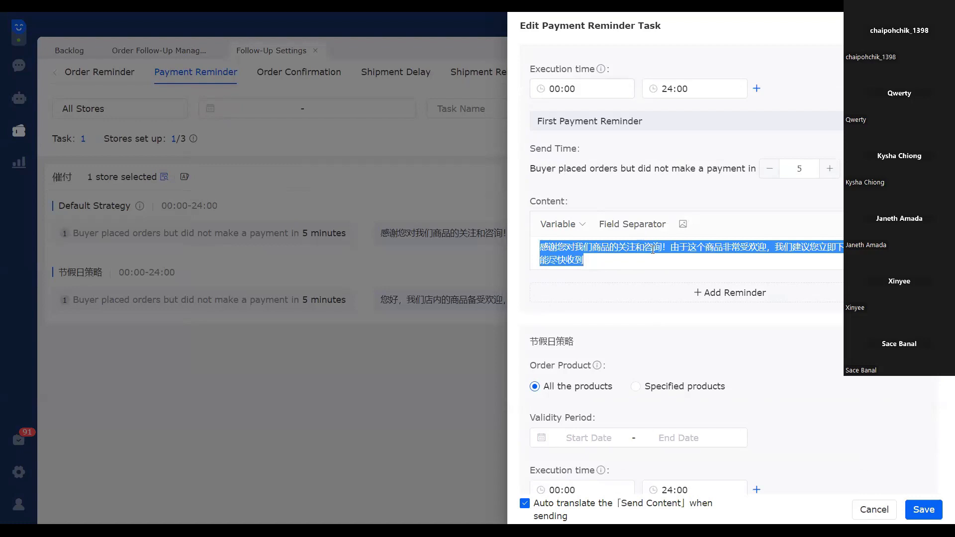
# Save the existing payment reminder task without changing its settings
pyautogui.scroll(3, 580, 253)
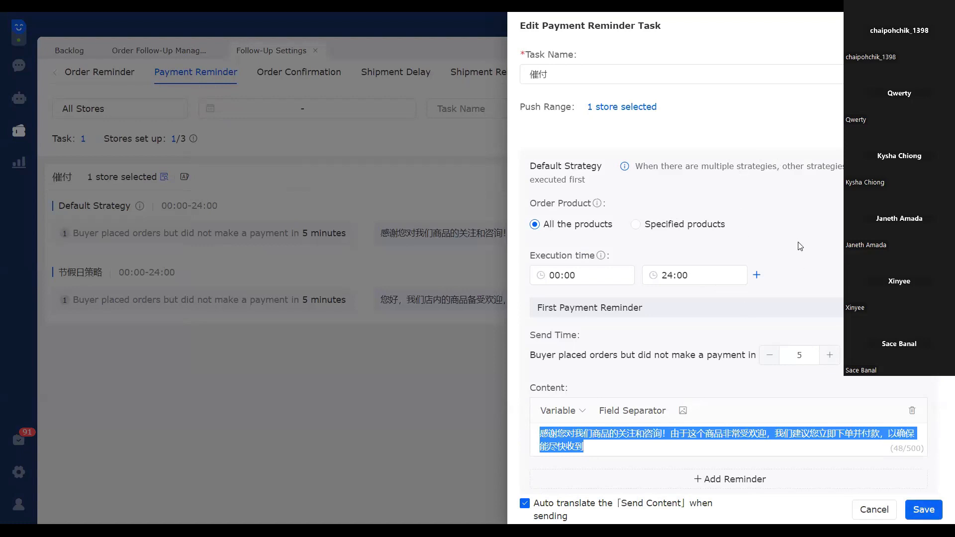
pyautogui.click(924, 509)
pyautogui.click(924, 510)
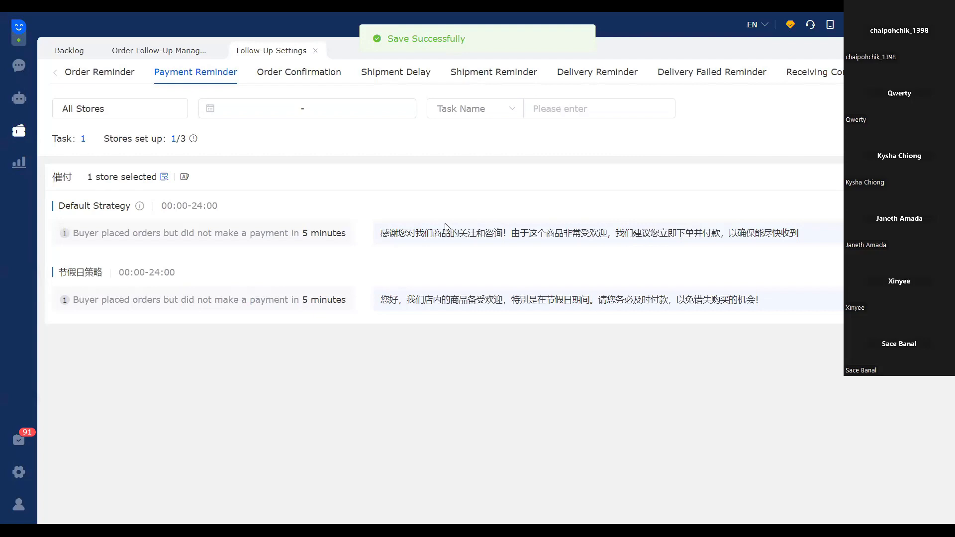
# Examine the order confirmation task's default strategy message and open the task for editing
pyautogui.click(311, 78)
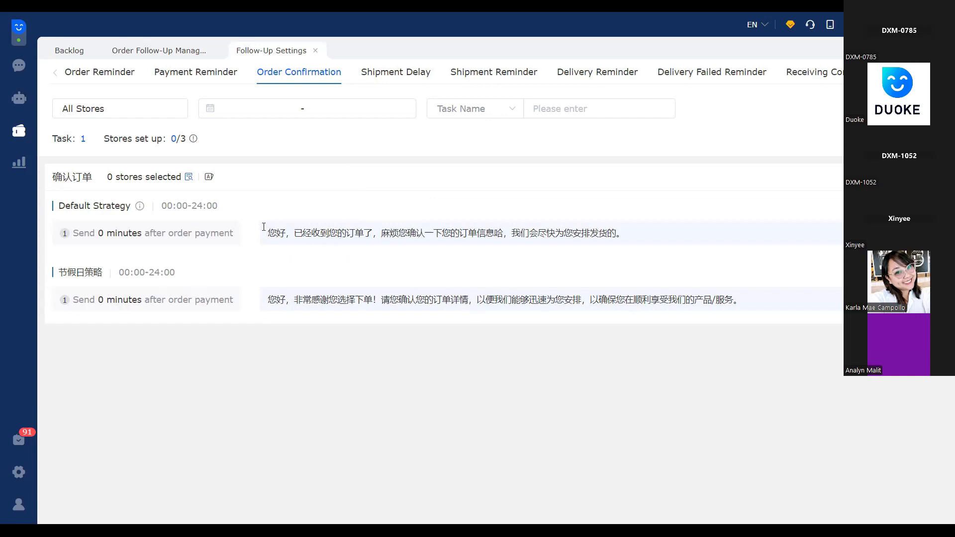
pyautogui.moveTo(263, 227); pyautogui.dragTo(526, 262)
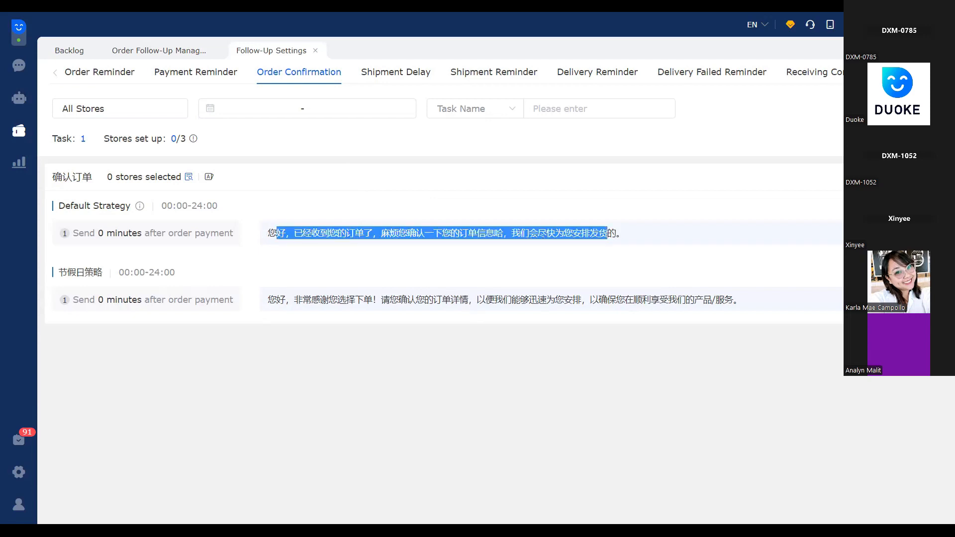
pyautogui.click(526, 262)
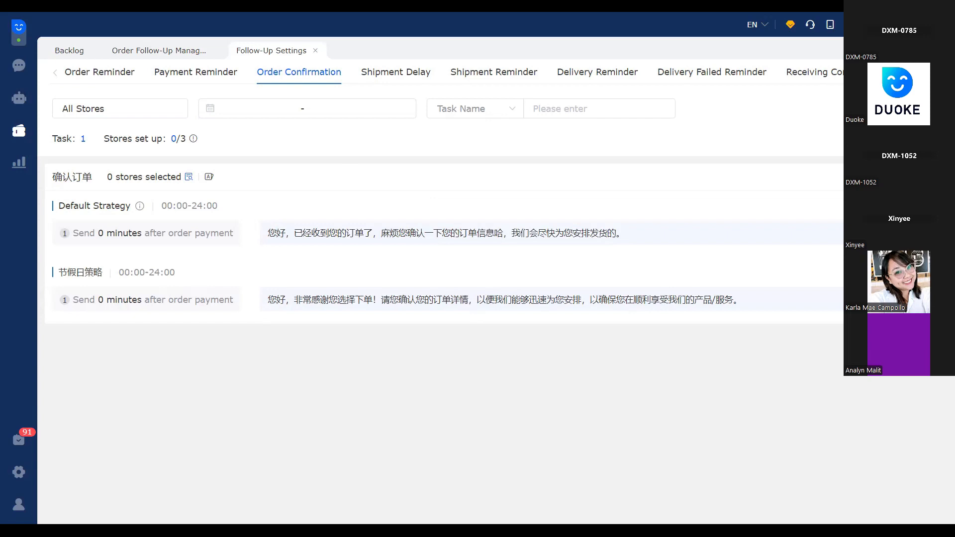
pyautogui.click(592, 207)
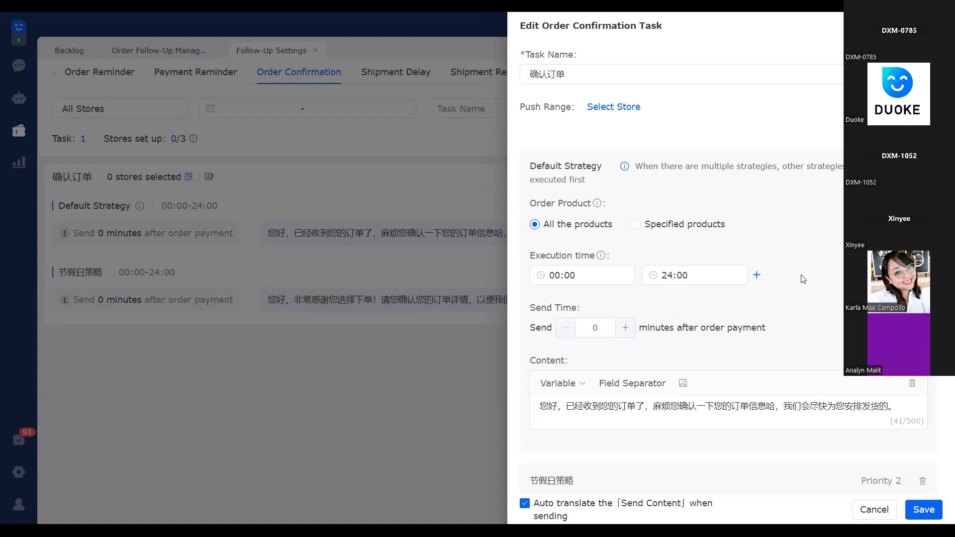
# Examine the shipment delay task's message texts for the default strategy and the holiday strategy
pyautogui.click(408, 74)
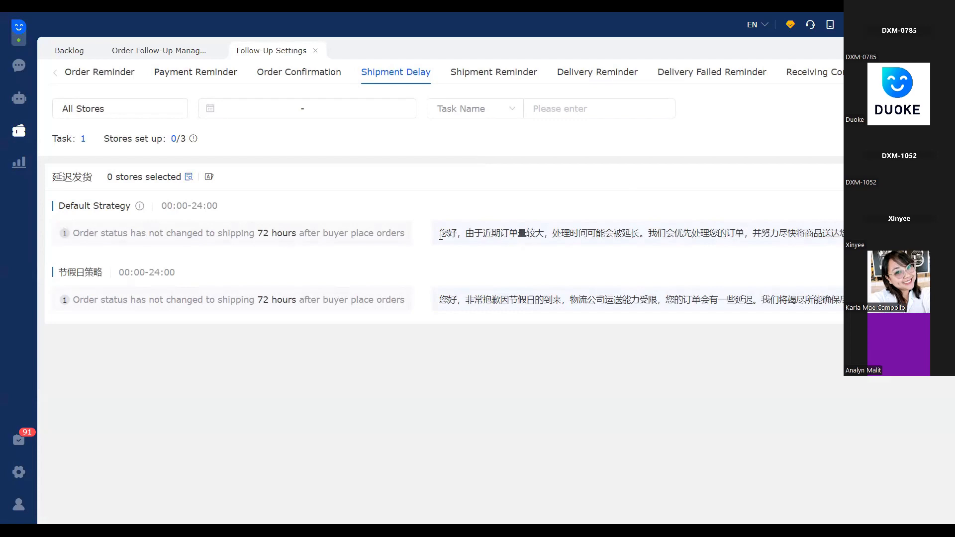
pyautogui.tripleClick(563, 233)
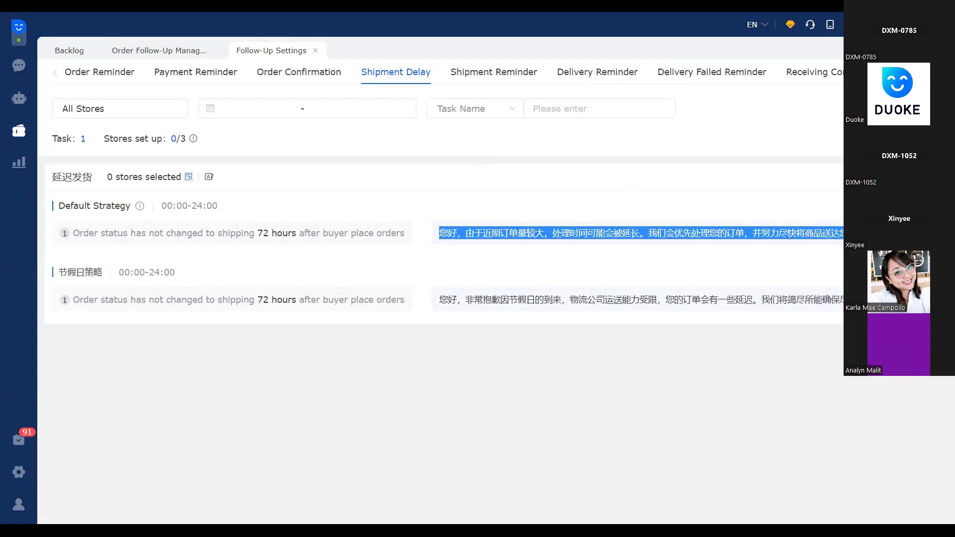
pyautogui.click(676, 202)
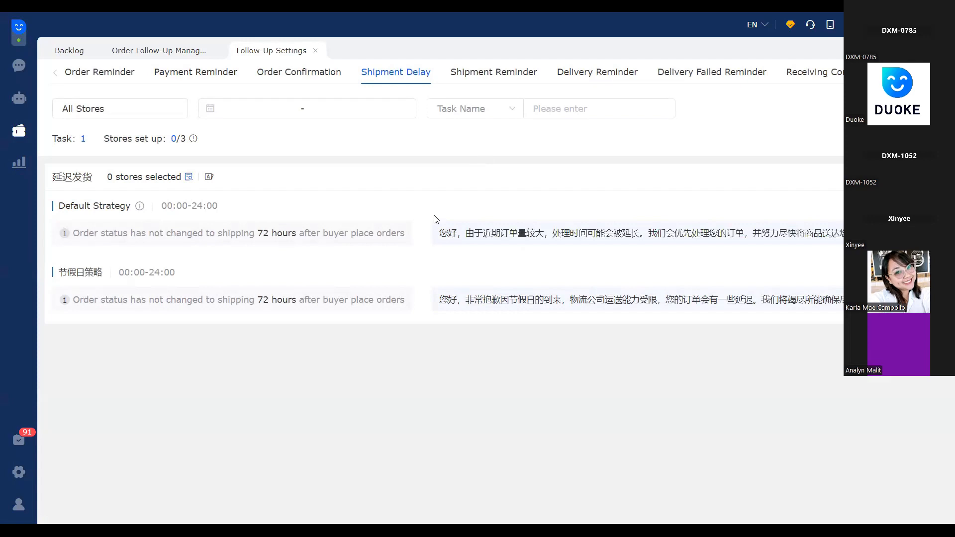
pyautogui.tripleClick(781, 304)
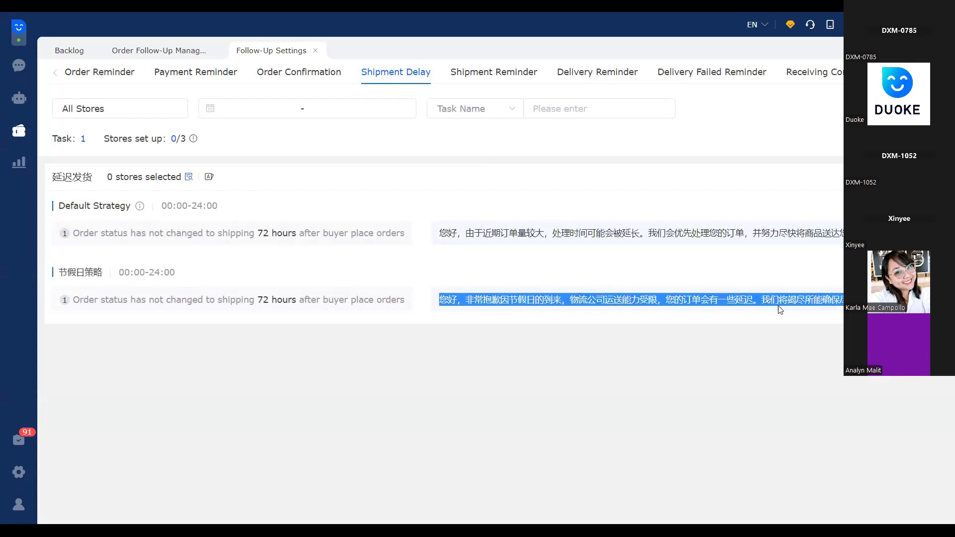
pyautogui.click(495, 320)
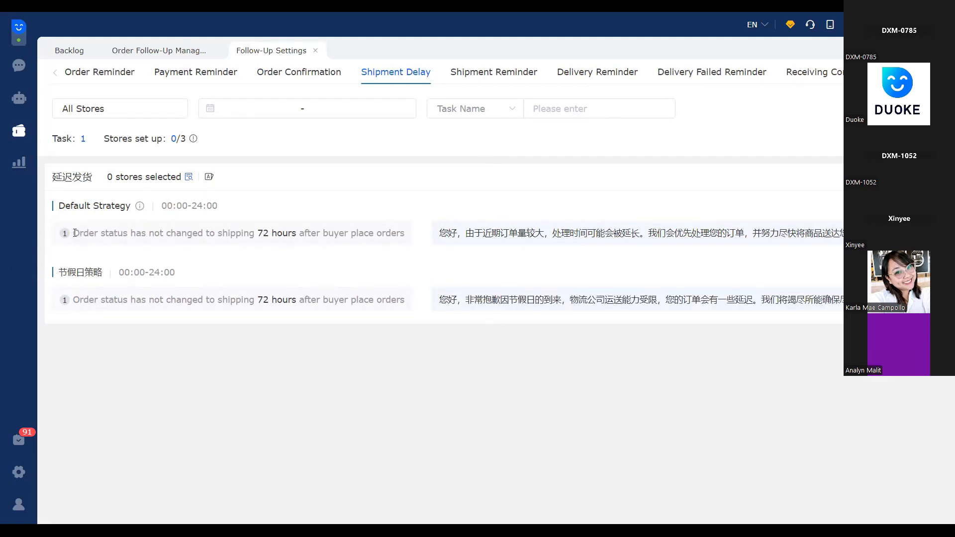
# Examine the send condition of the shipment delay task's default strategy in the task list
pyautogui.moveTo(435, 233); pyautogui.dragTo(254, 250)
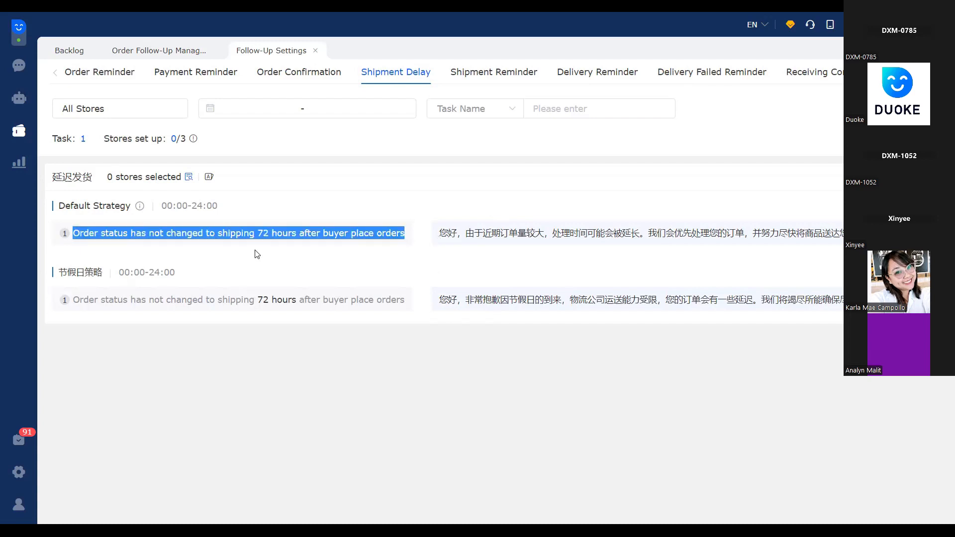
pyautogui.click(80, 243)
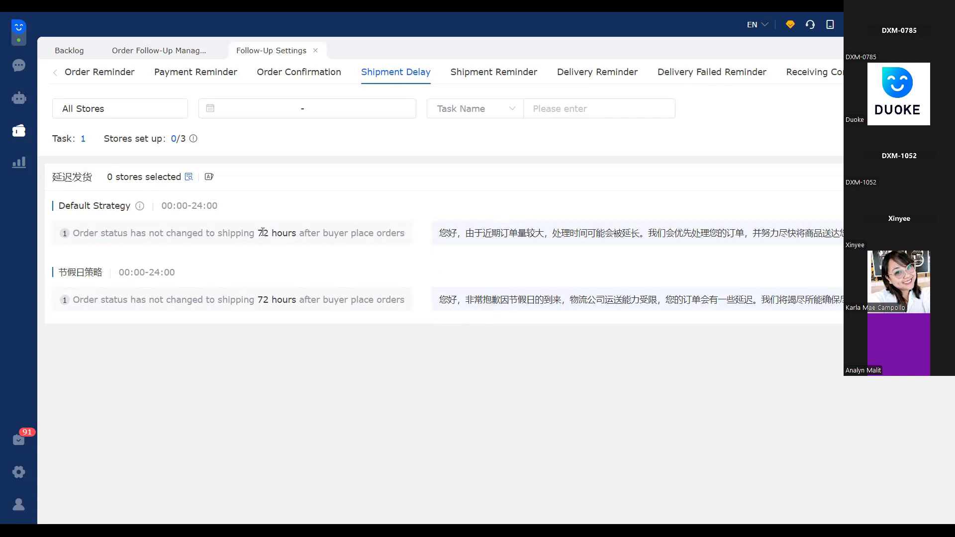
pyautogui.tripleClick(346, 248)
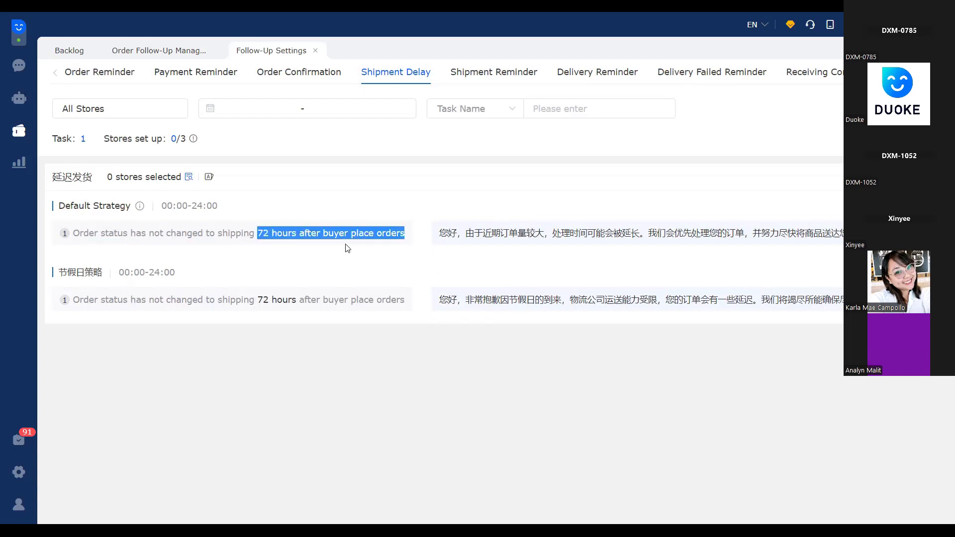
pyautogui.click(841, 228)
# Open the shipment delay task for editing and view its send time, name and push range stores without changing them
pyautogui.click(890, 177)
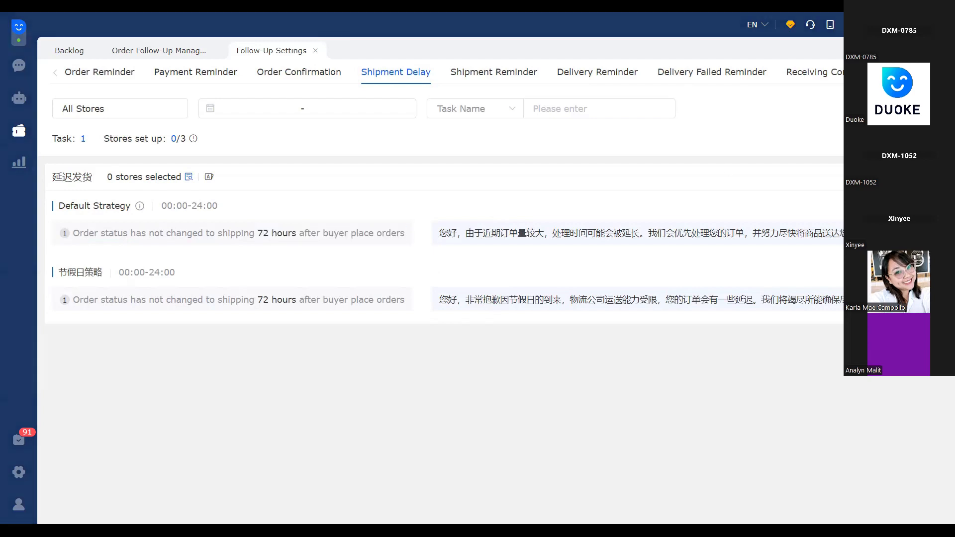
pyautogui.scroll(-3, 748, 238)
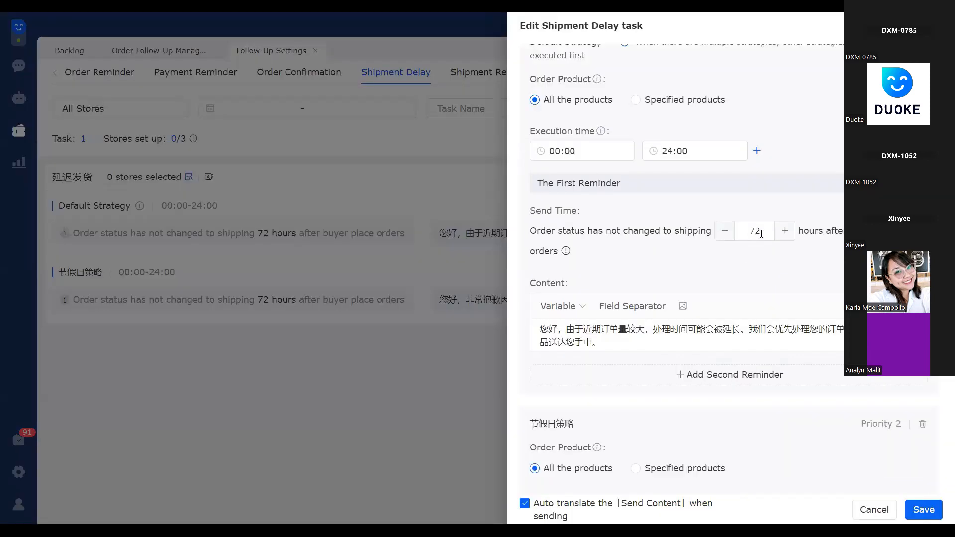
pyautogui.doubleClick(753, 232)
pyautogui.scroll(3, 739, 279)
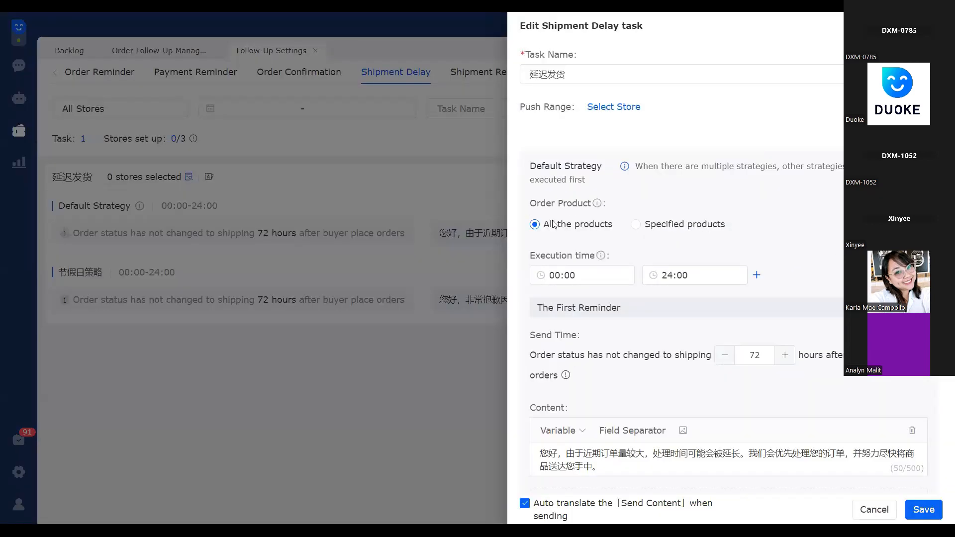
pyautogui.click(592, 73)
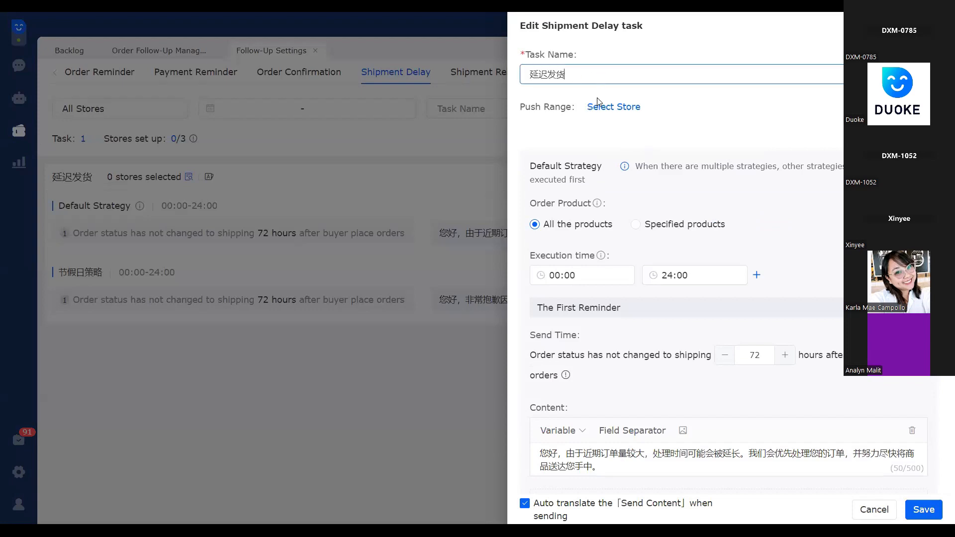
pyautogui.click(620, 108)
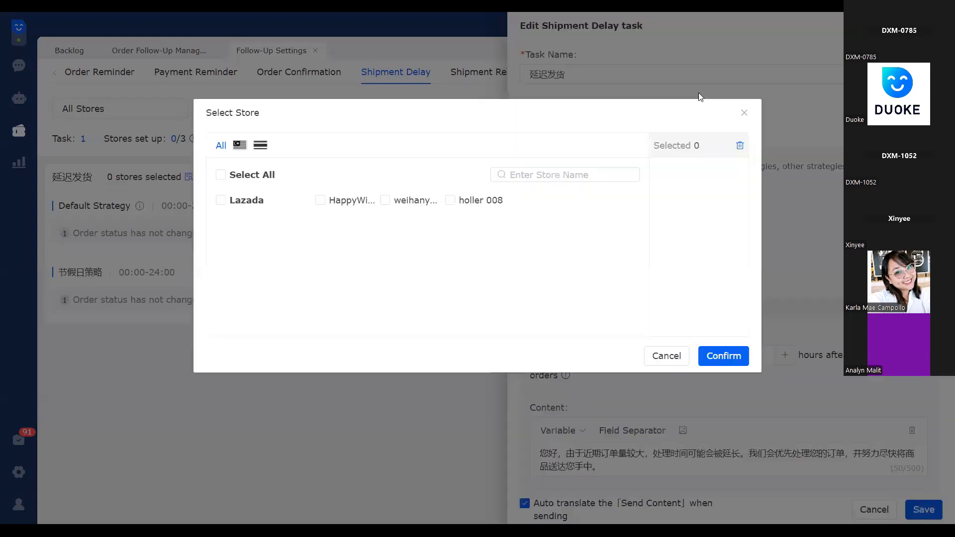
pyautogui.click(742, 113)
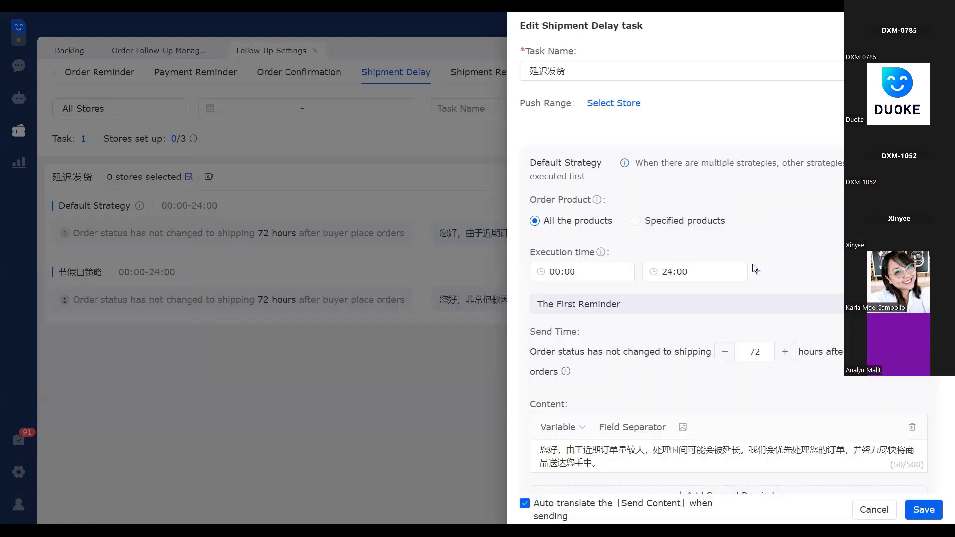
# Review the default strategy's message content and the holiday strategy settings, and save the shipment delay task unchanged
pyautogui.scroll(-5, 649, 224)
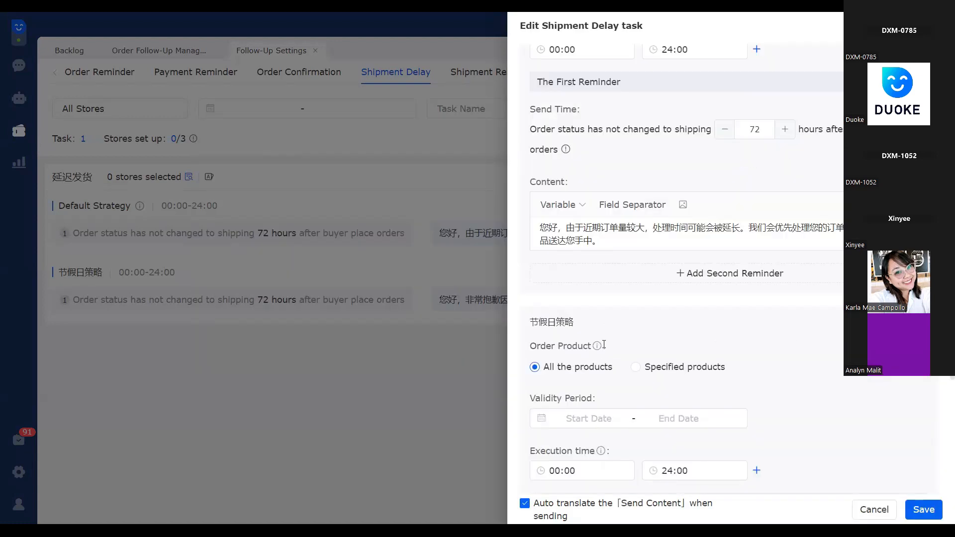
pyautogui.scroll(2, 604, 343)
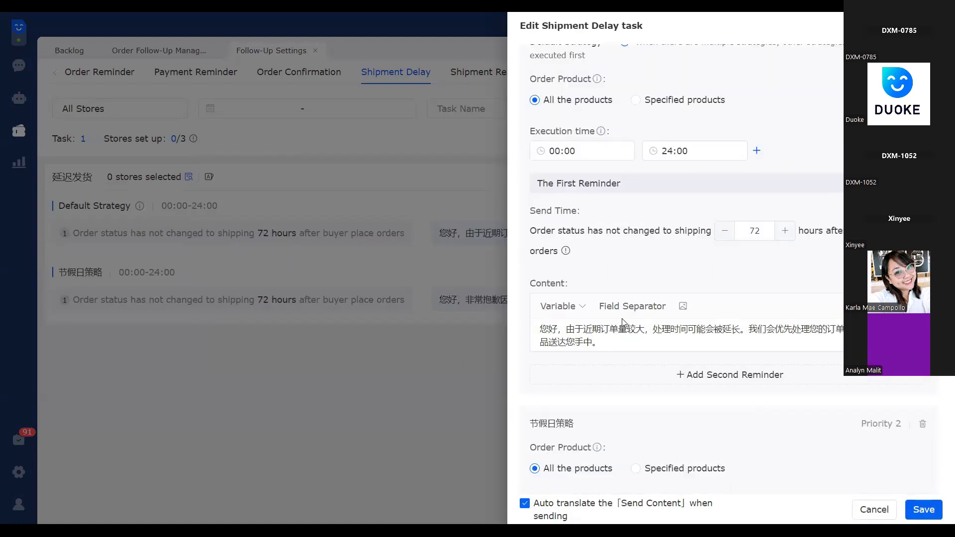
pyautogui.tripleClick(564, 334)
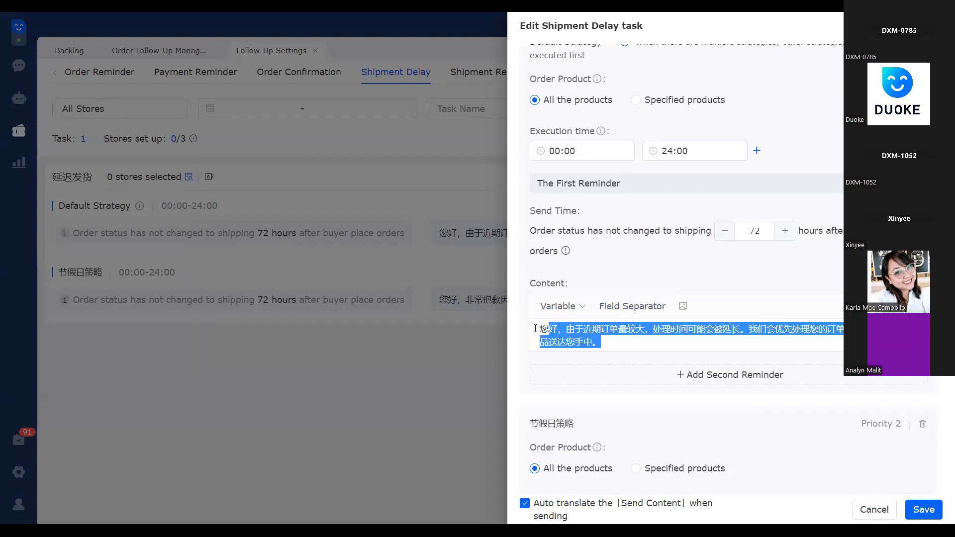
pyautogui.click(613, 341)
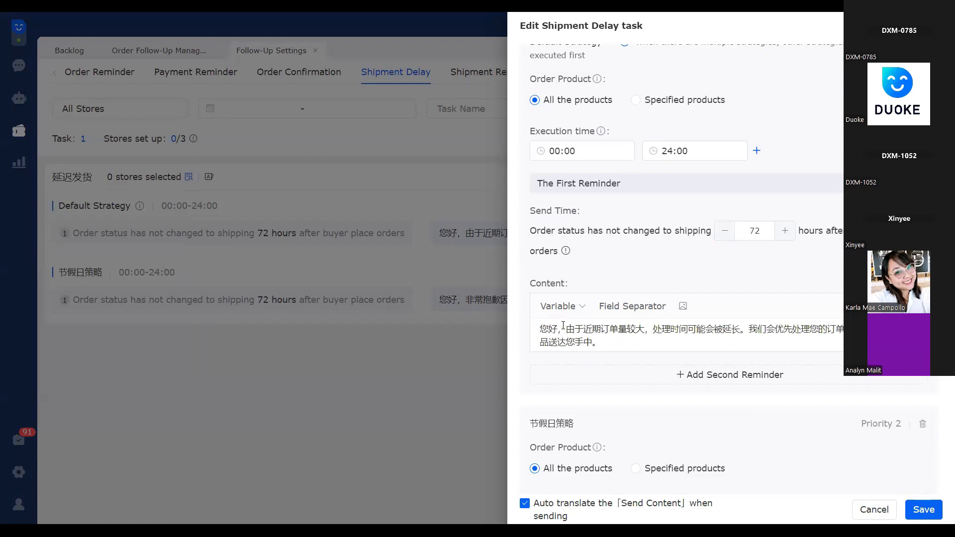
pyautogui.moveTo(604, 342); pyautogui.dragTo(539, 327)
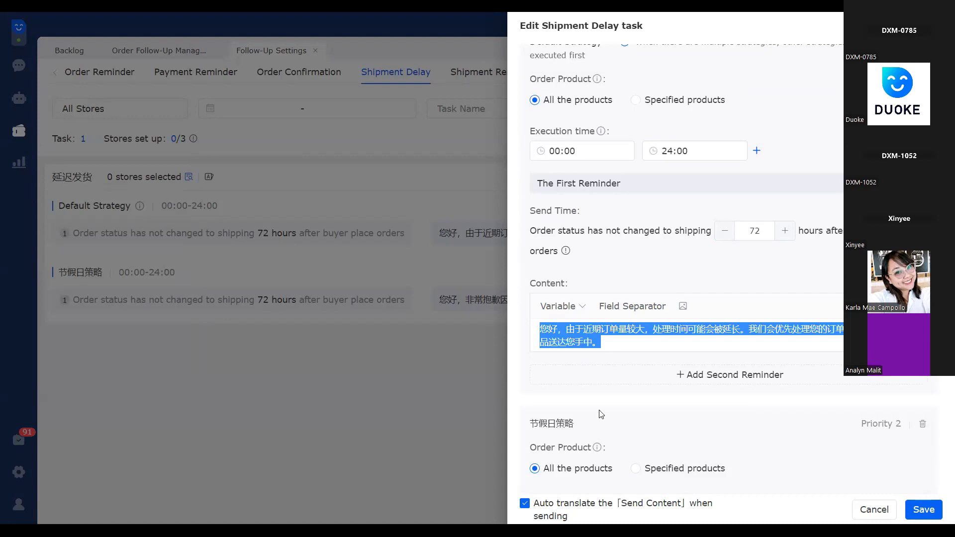
pyautogui.scroll(-3, 580, 423)
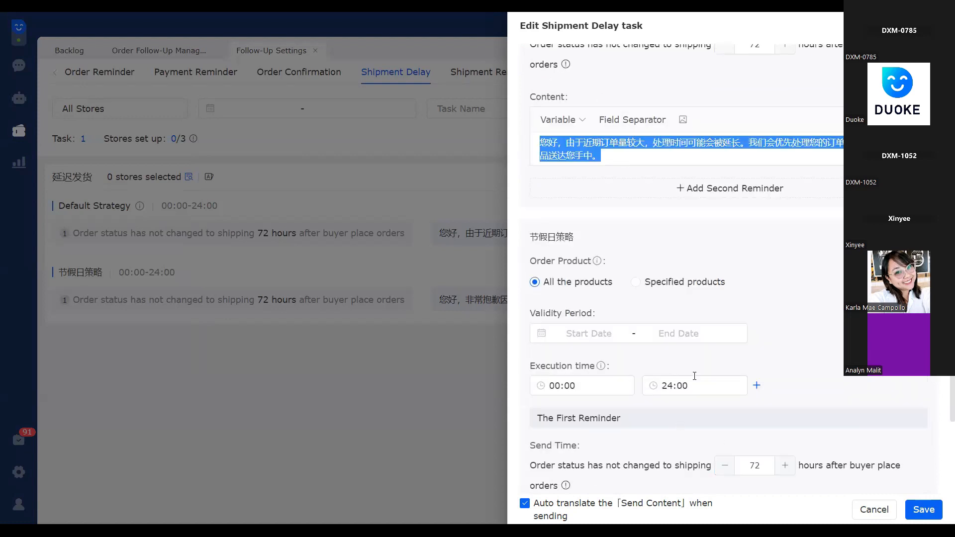
pyautogui.scroll(5, 786, 344)
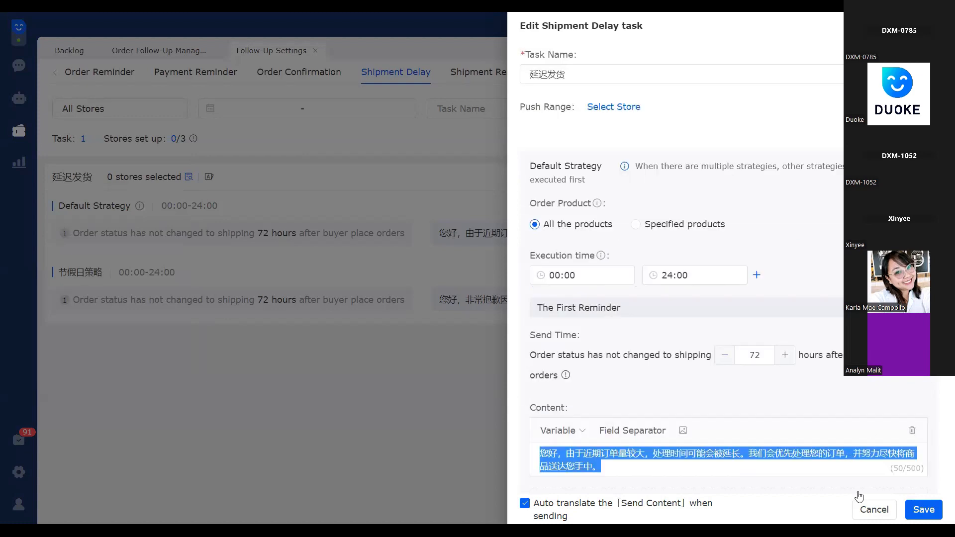
pyautogui.click(921, 512)
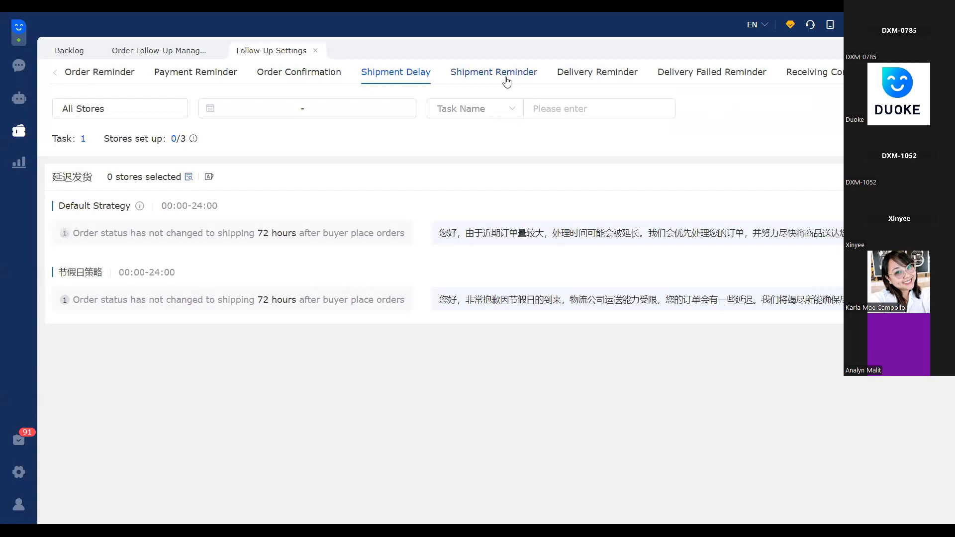
# Examine the shipment reminder's default message and the blank form for adding a task, closing the form without saving
pyautogui.click(506, 81)
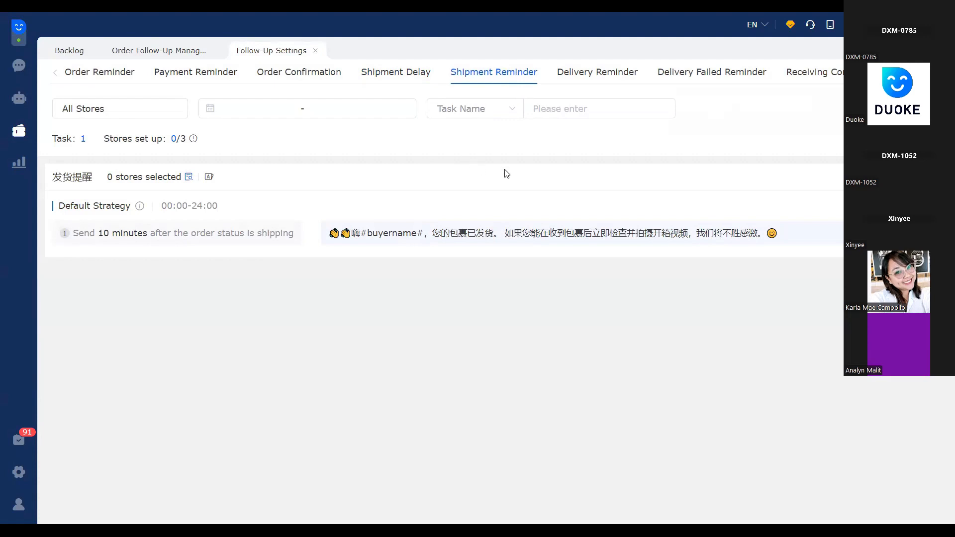
pyautogui.moveTo(331, 234); pyautogui.dragTo(810, 222)
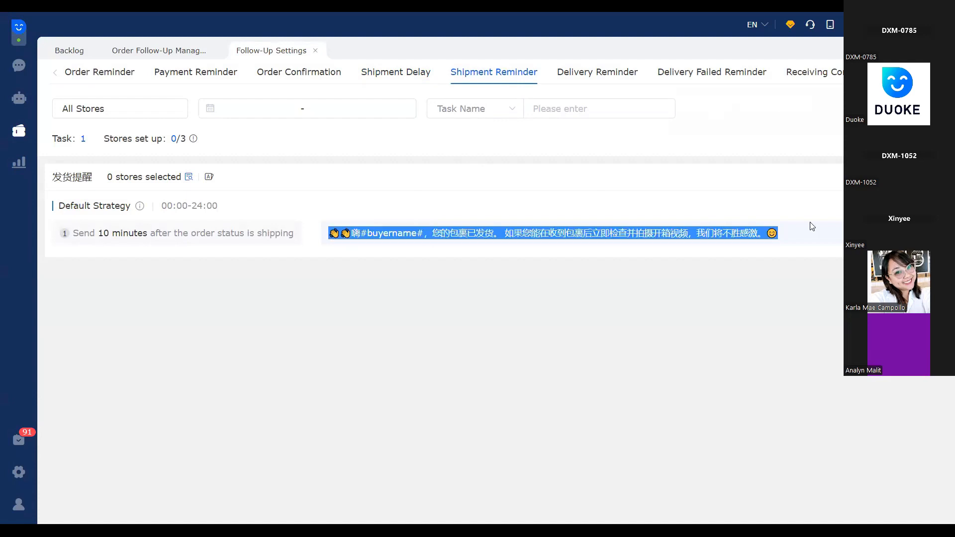
pyautogui.click(505, 251)
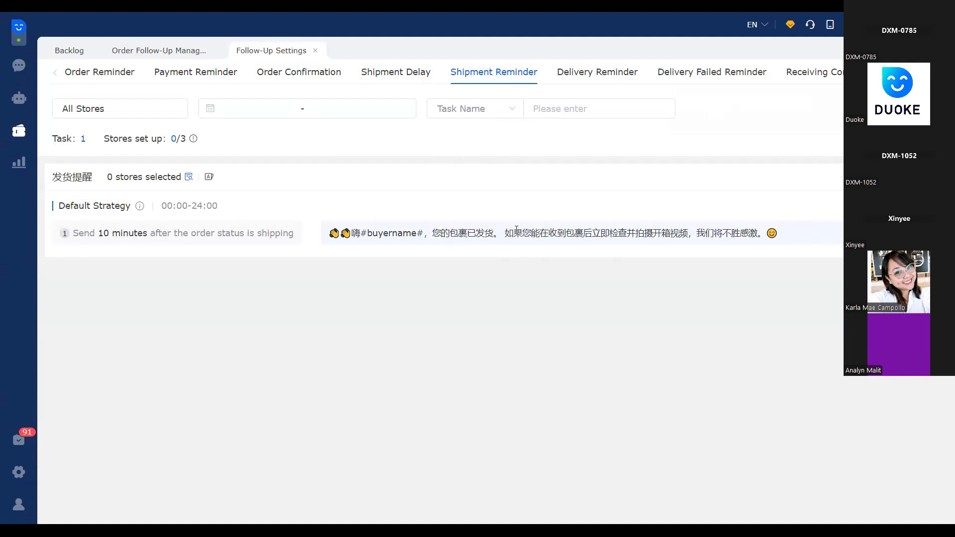
pyautogui.moveTo(450, 233); pyautogui.dragTo(513, 231)
pyautogui.click(509, 232)
pyautogui.keyDown('shift'); pyautogui.click(798, 231); pyautogui.keyUp('shift')
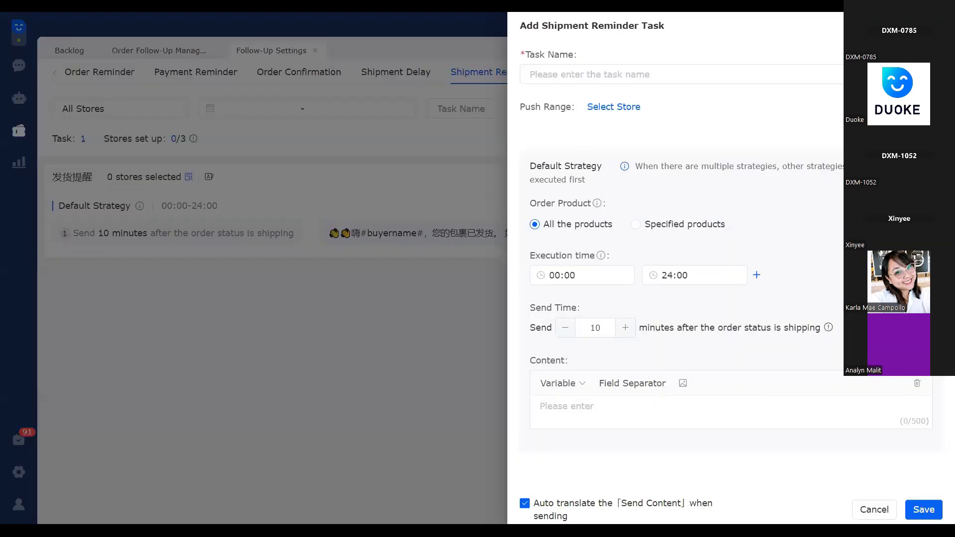
pyautogui.click(937, 26)
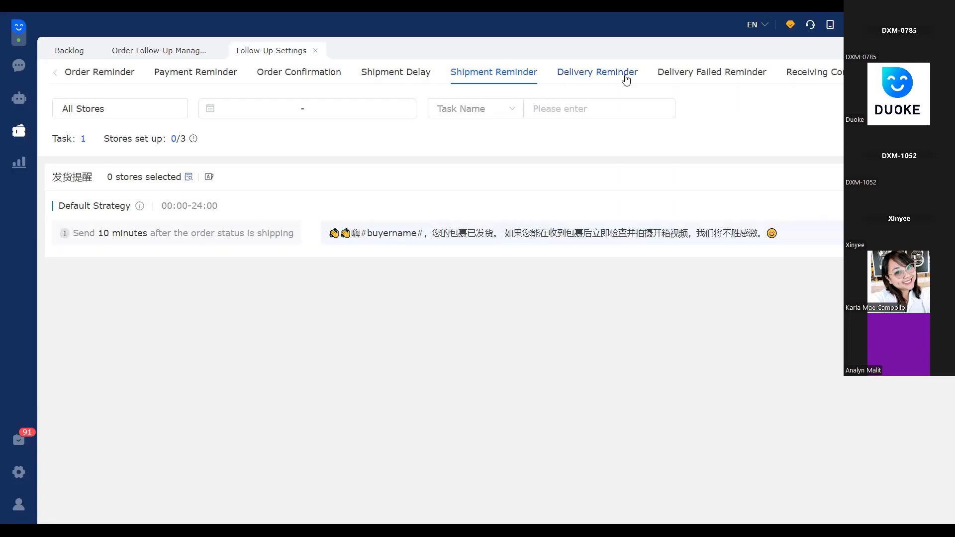
# Examine the delivery reminder task's default strategy message
pyautogui.click(625, 78)
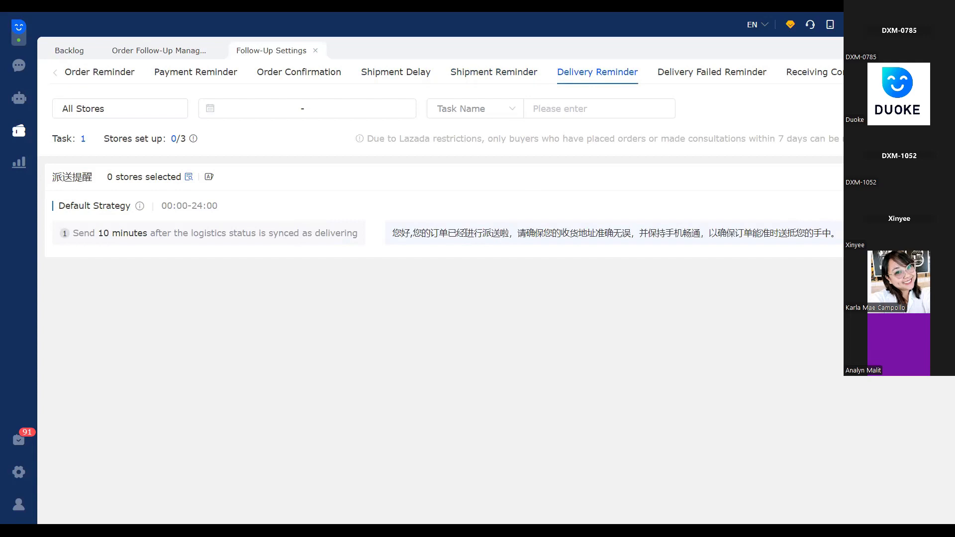
pyautogui.moveTo(465, 233); pyautogui.dragTo(517, 233)
pyautogui.click(478, 260)
# Examine the delivery failed reminder task's default strategy message, including its tracking number and description variables
pyautogui.click(713, 75)
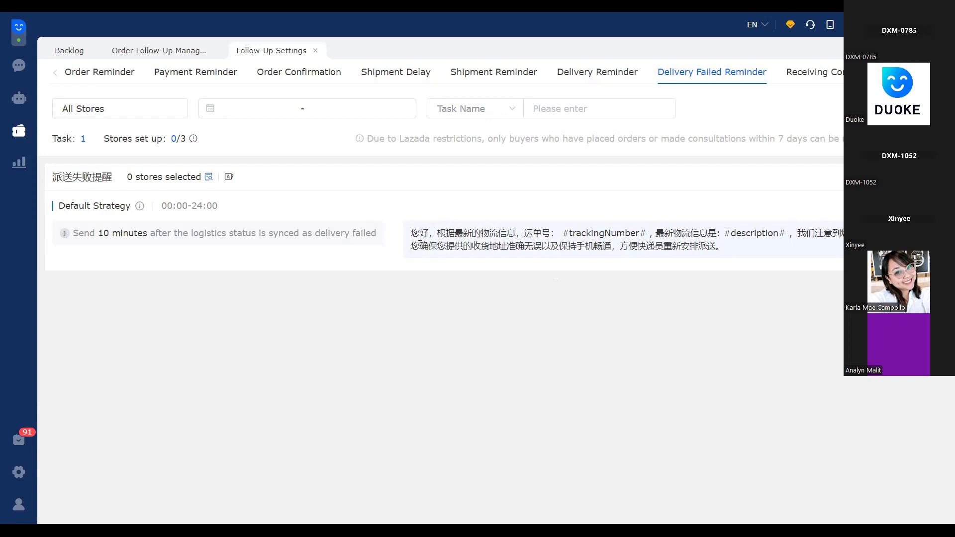
pyautogui.tripleClick(735, 247)
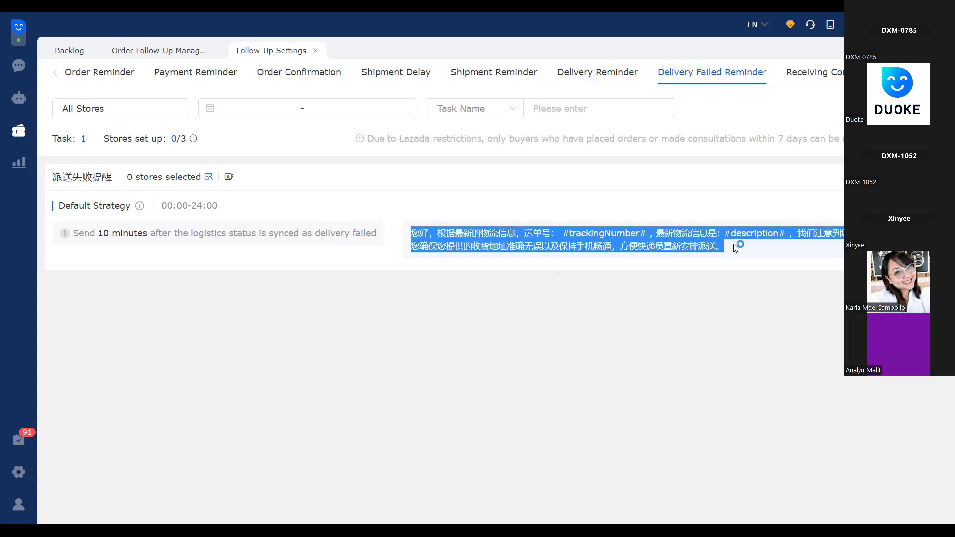
pyautogui.click(735, 249)
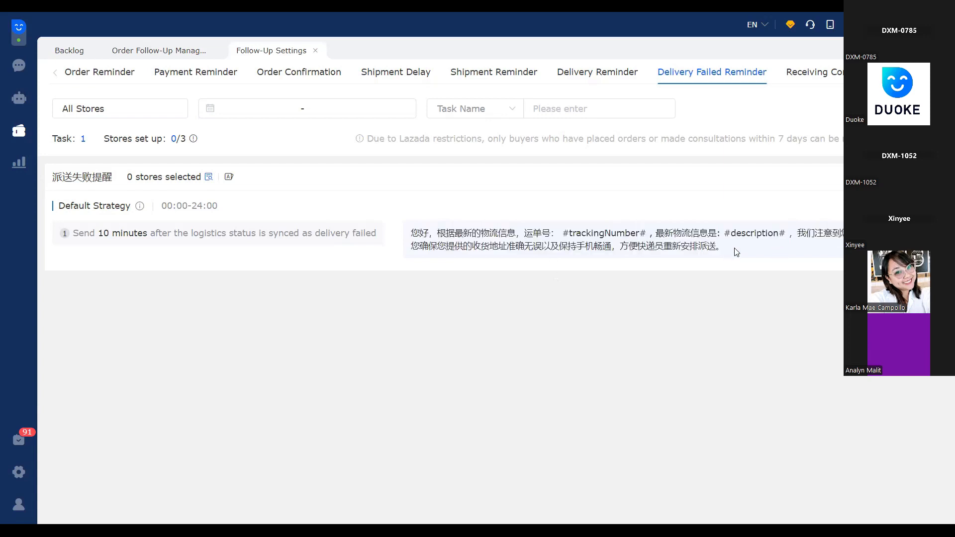
pyautogui.moveTo(722, 249); pyautogui.dragTo(479, 204)
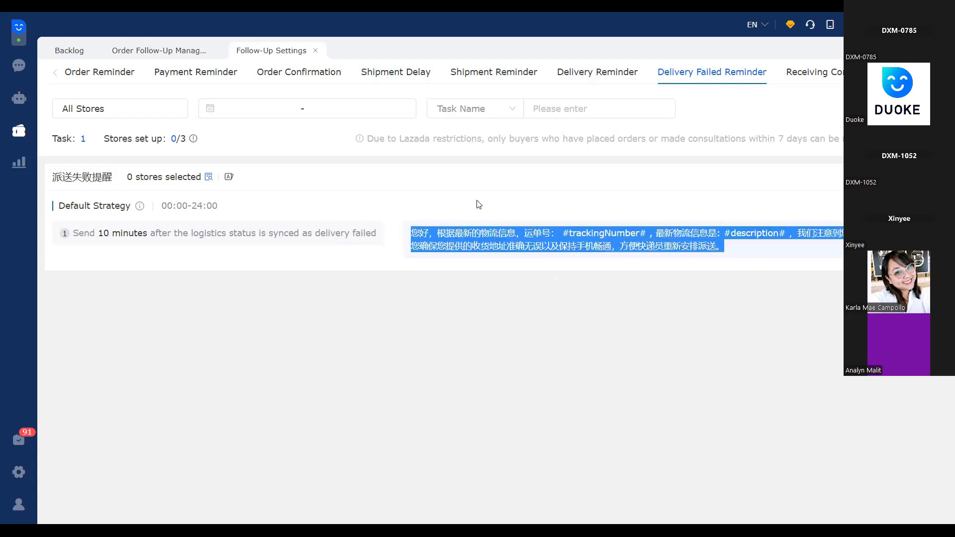
pyautogui.click(478, 202)
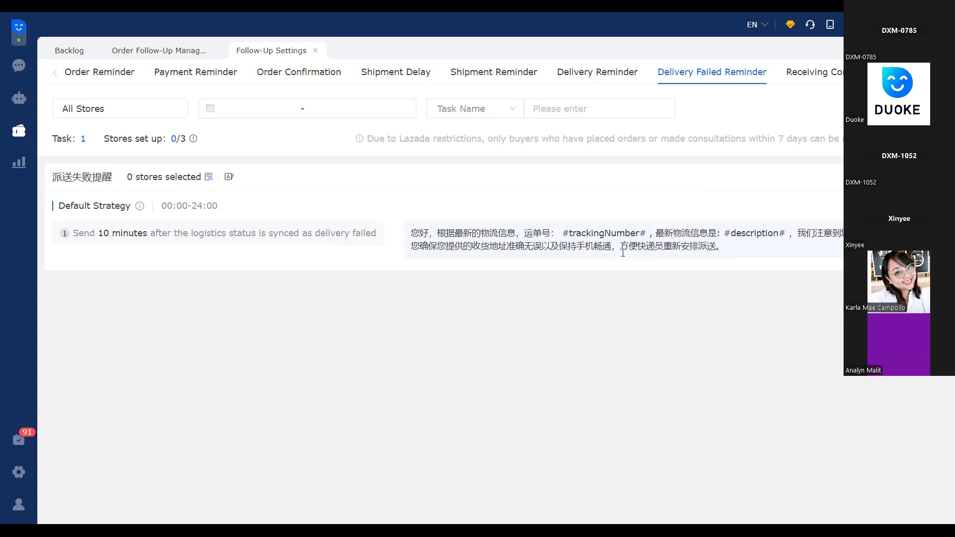
pyautogui.moveTo(472, 246); pyautogui.dragTo(745, 249)
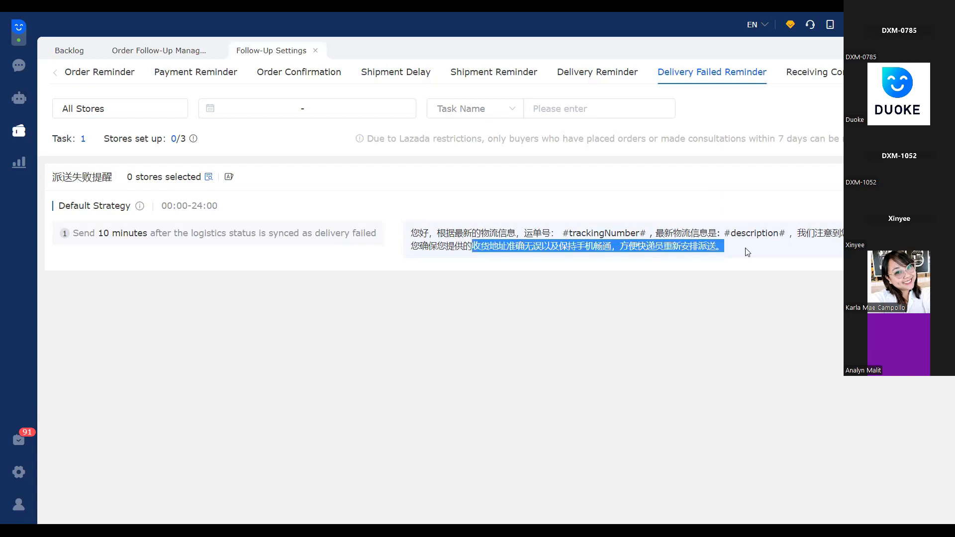
pyautogui.click(725, 249)
pyautogui.moveTo(539, 246); pyautogui.dragTo(410, 207)
pyautogui.click(439, 205)
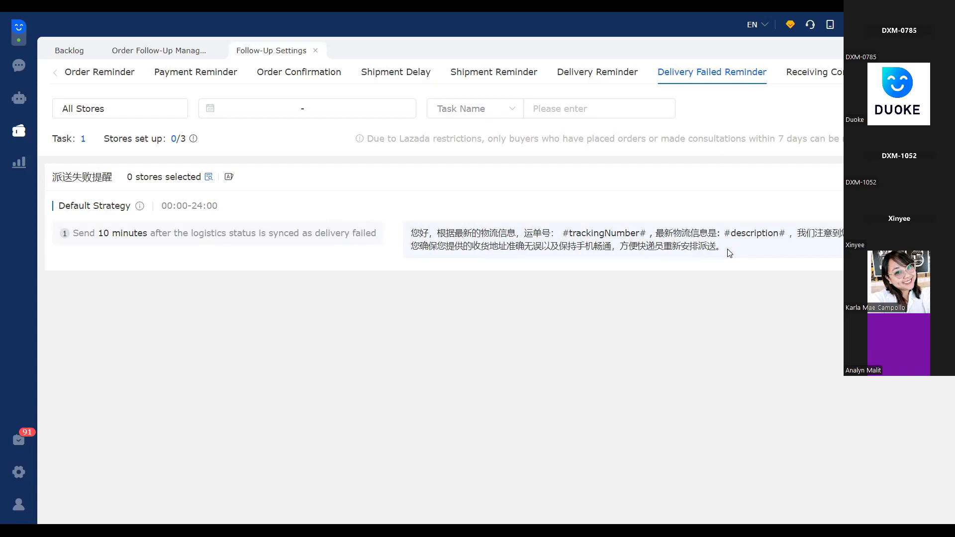
# Open the receiving confirmation task for editing, view its default strategy settings, and close it without saving
pyautogui.click(820, 82)
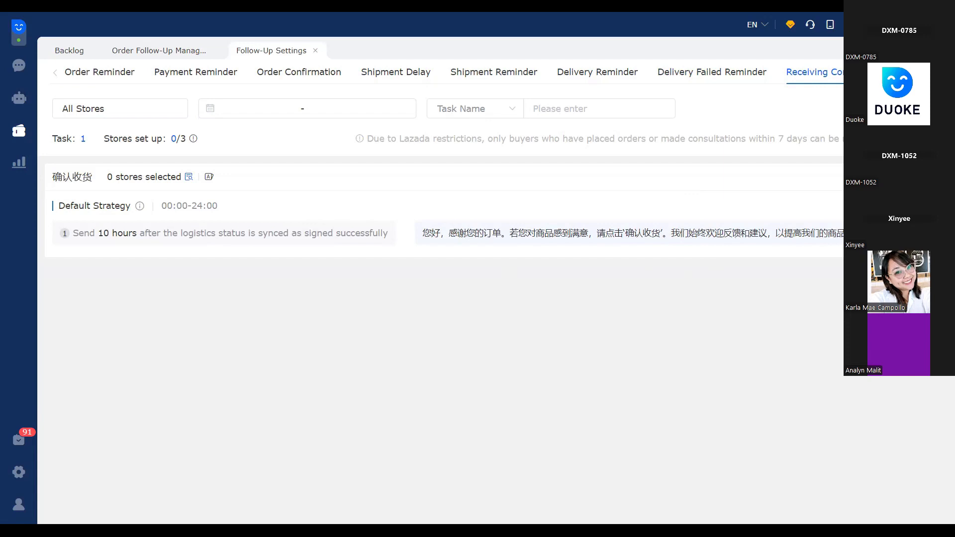
pyautogui.click(895, 177)
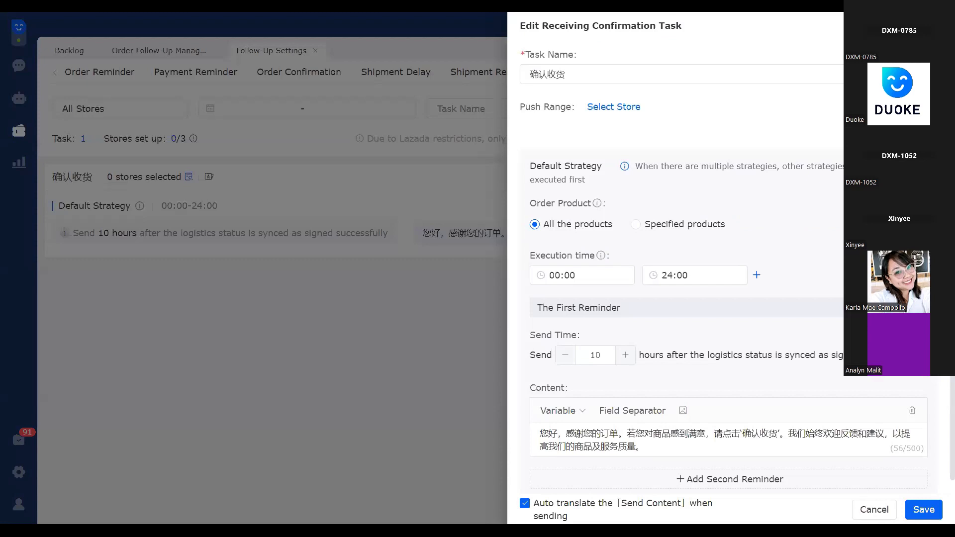
pyautogui.click(938, 25)
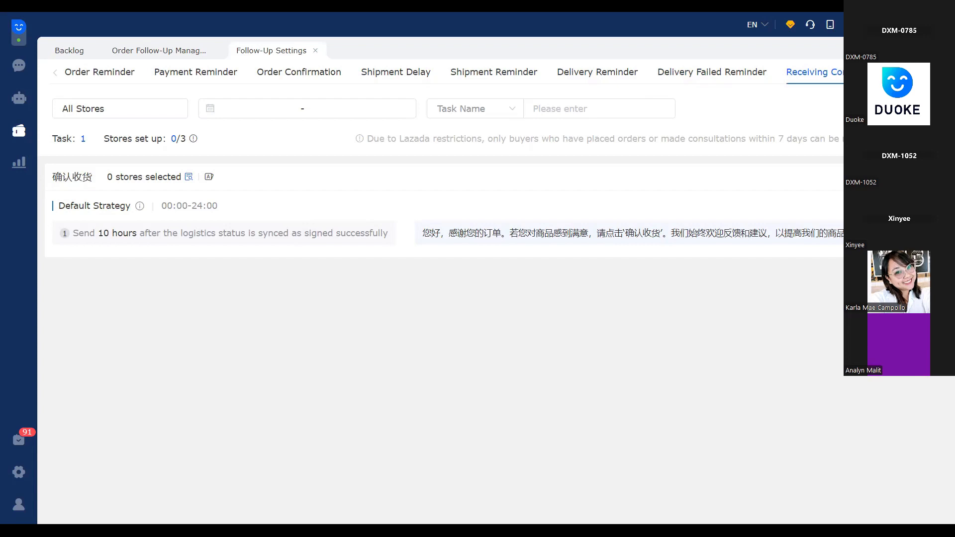
# View the default strategy message for buyers who confirmed receipt but did not review the product
pyautogui.click(937, 72)
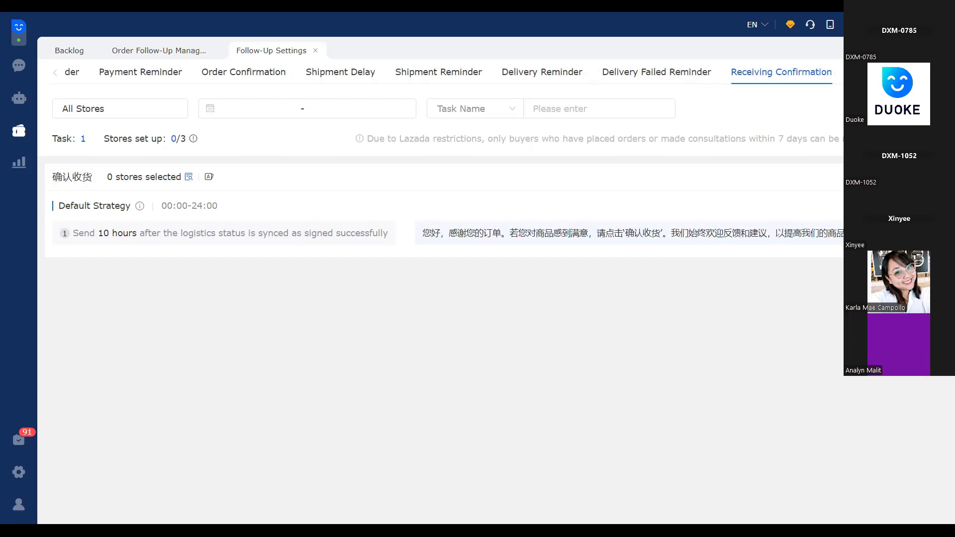
pyautogui.click(888, 72)
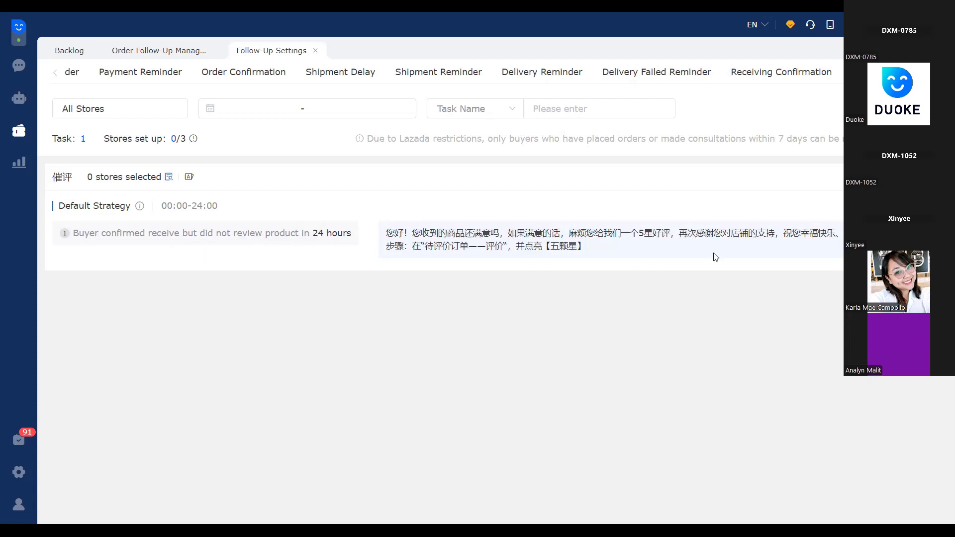
# Go back to the order reminder tasks and bring up the list of marketing tools and auto rules
pyautogui.click(57, 76)
pyautogui.click(98, 73)
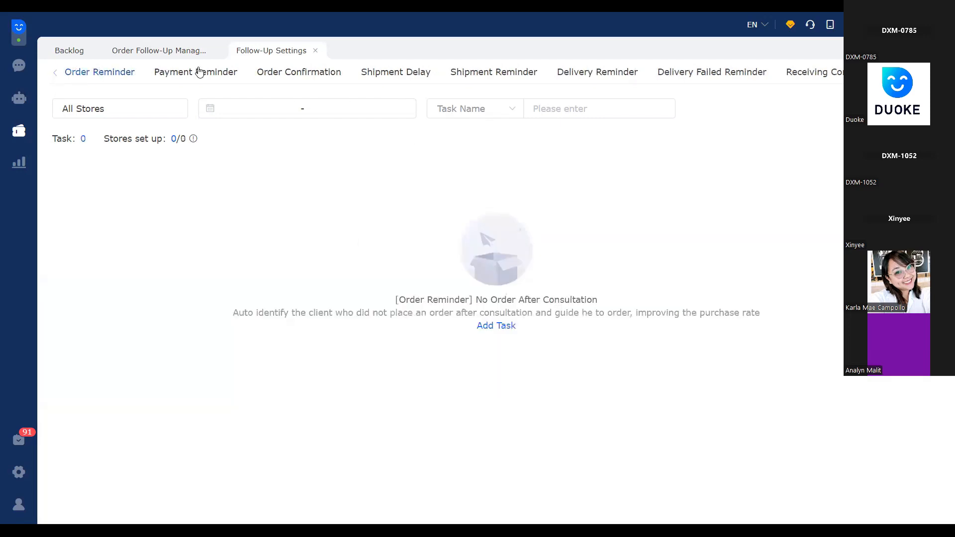
pyautogui.click(228, 73)
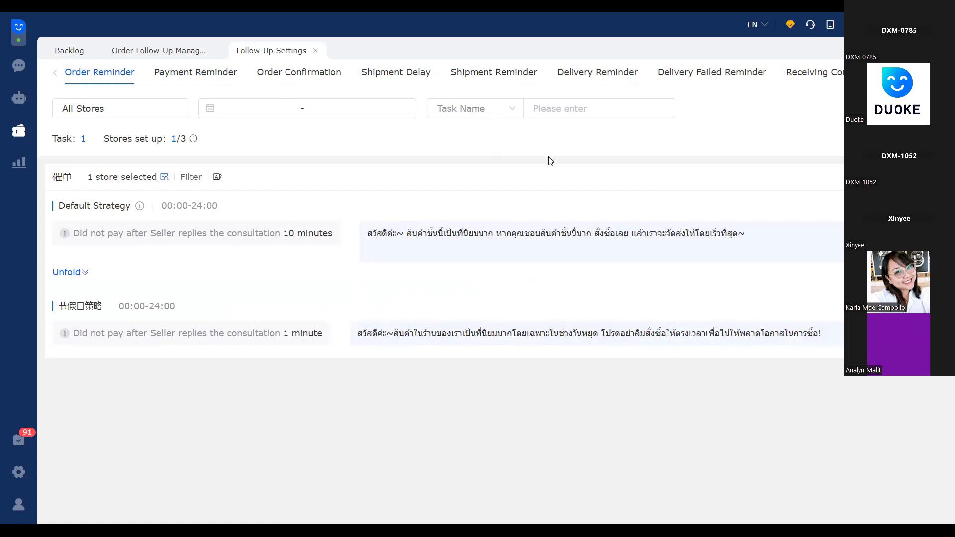
pyautogui.click(19, 128)
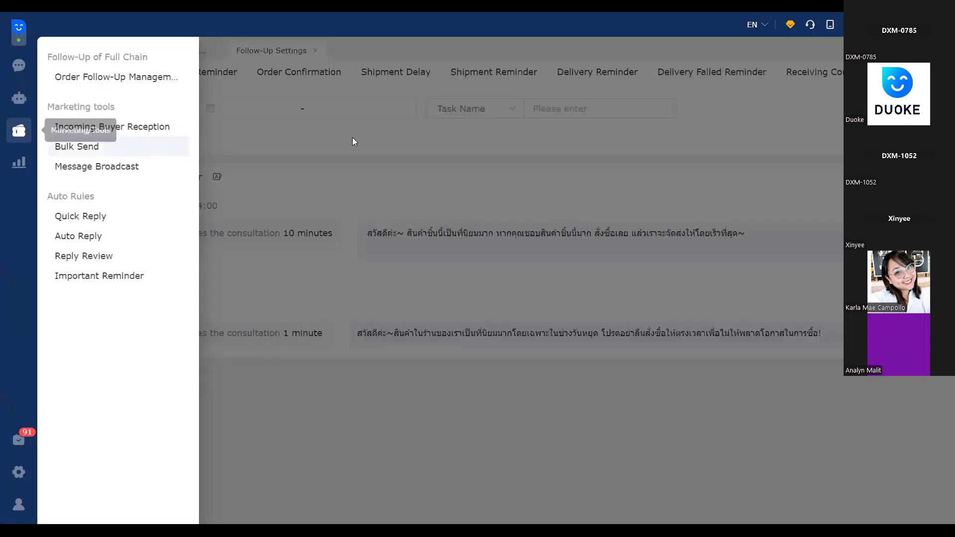
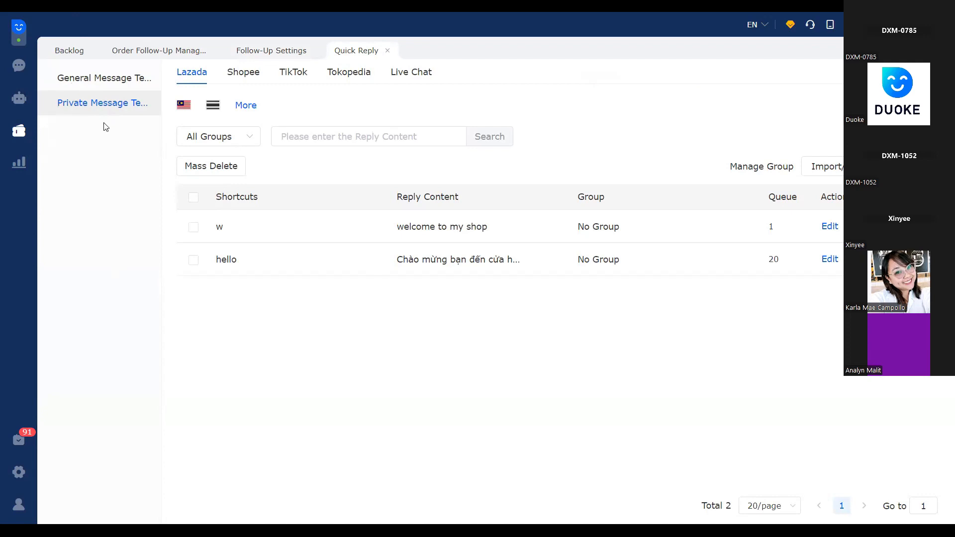
# Compare the general and private message templates for Lazada quick replies
pyautogui.click(104, 82)
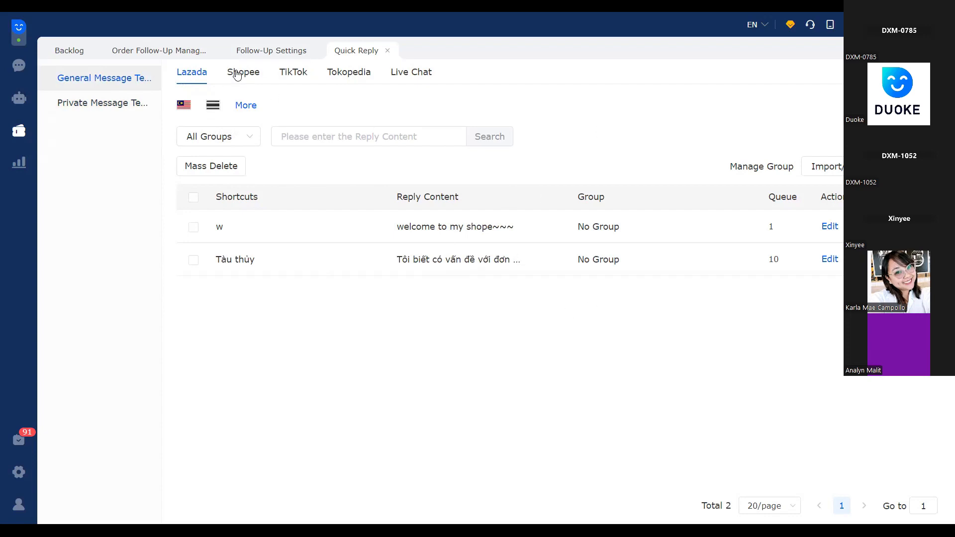
pyautogui.click(111, 112)
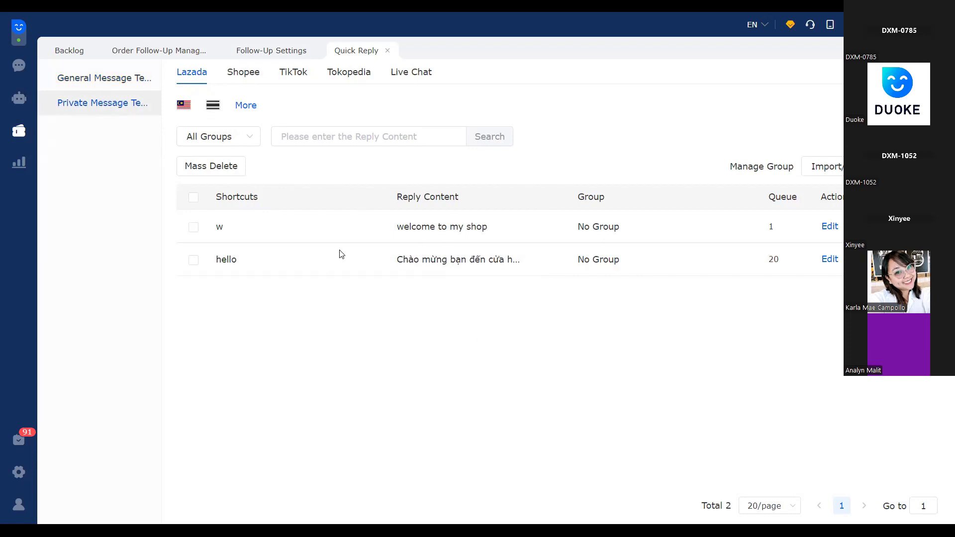
pyautogui.click(100, 89)
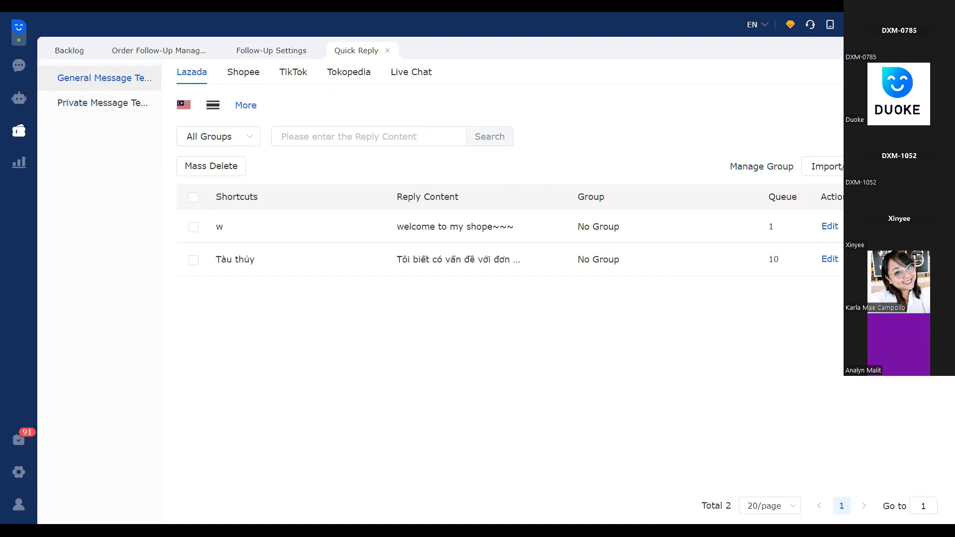
# Start a new general message template with the reply content "hello,welcome to my shop!"
pyautogui.click(915, 166)
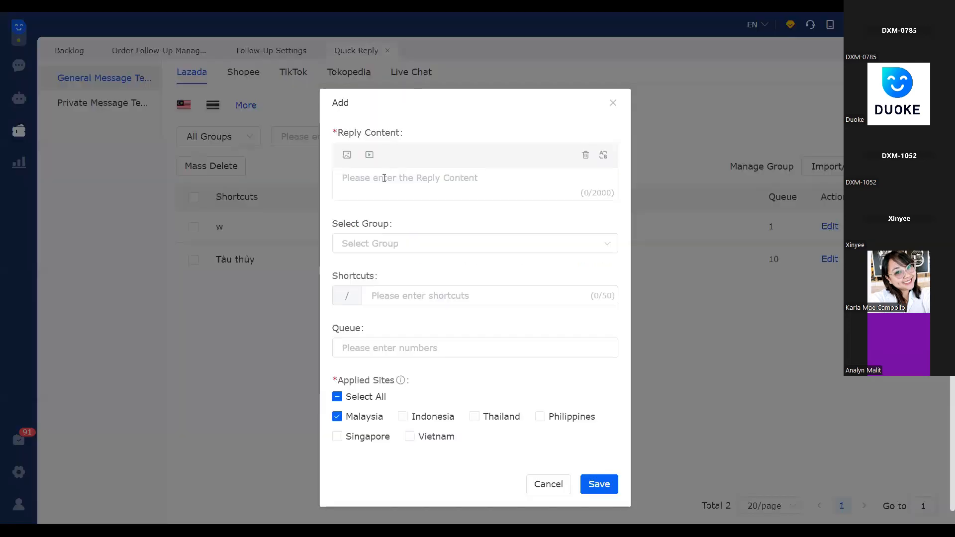
pyautogui.click(333, 133)
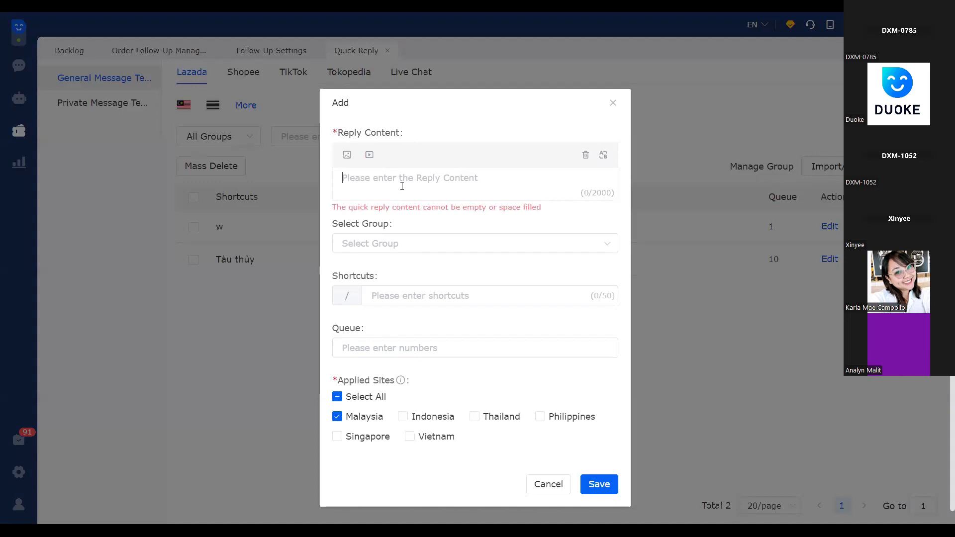
pyautogui.write('welcom')
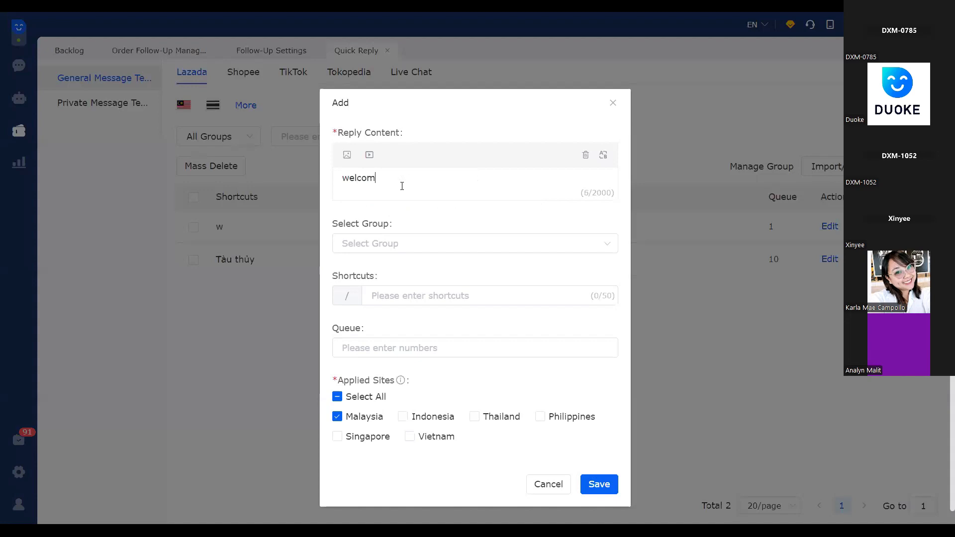
pyautogui.write('e to my shop')
pyautogui.click(343, 178)
pyautogui.write('hel')
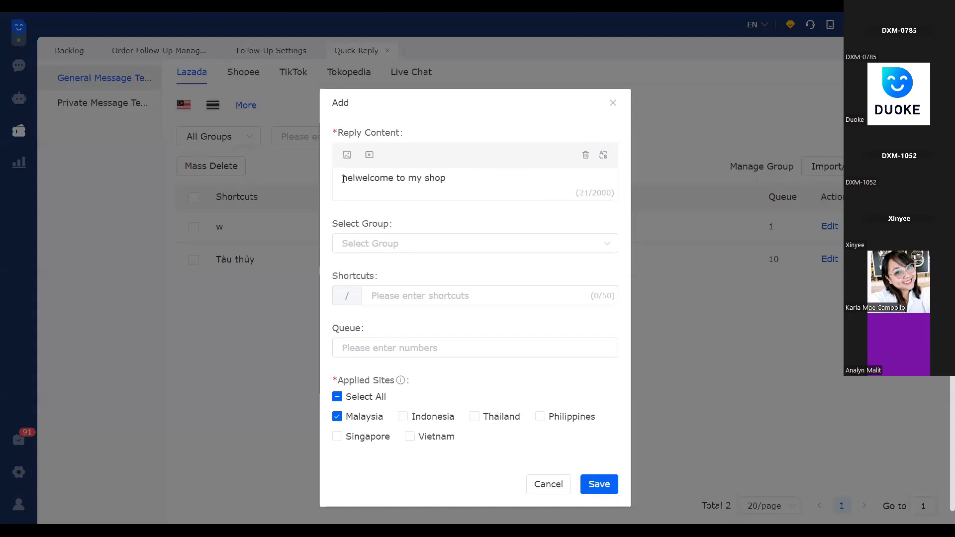
pyautogui.write('lo,')
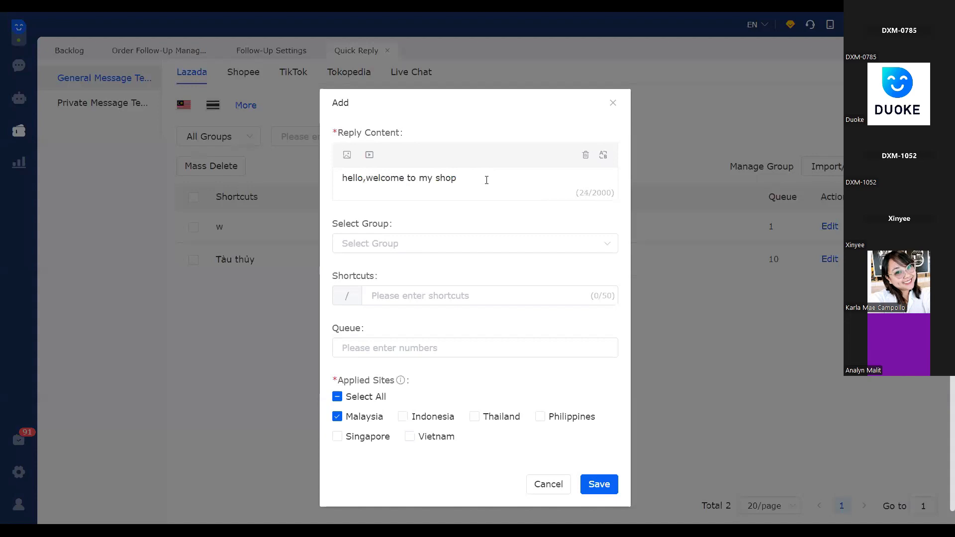
pyautogui.click(486, 180)
pyautogui.write('!')
# Give the quick reply the shortcut "hello", apply it to Singapore and the Philippines as well, and save it
pyautogui.click(418, 299)
pyautogui.write('h')
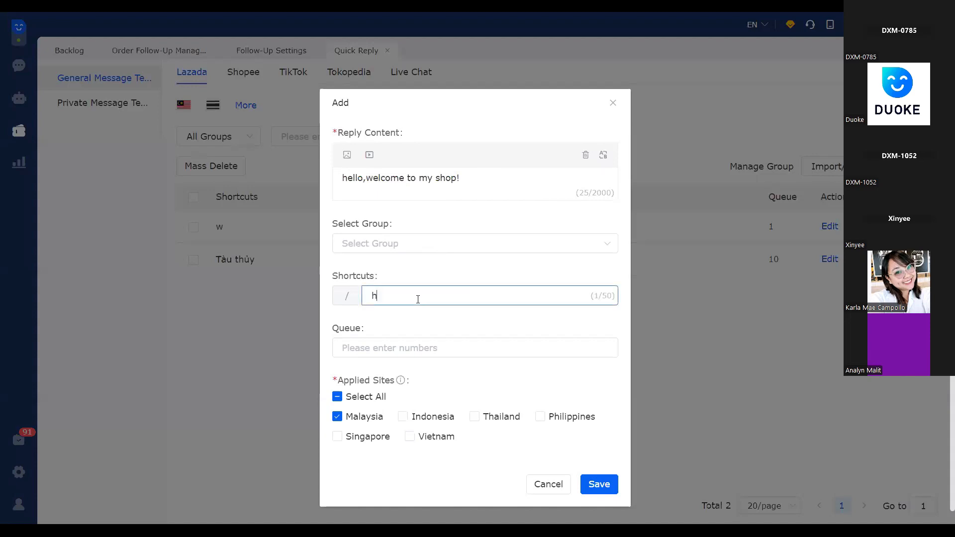
pyautogui.write('ello')
pyautogui.scroll(-1, 383, 420)
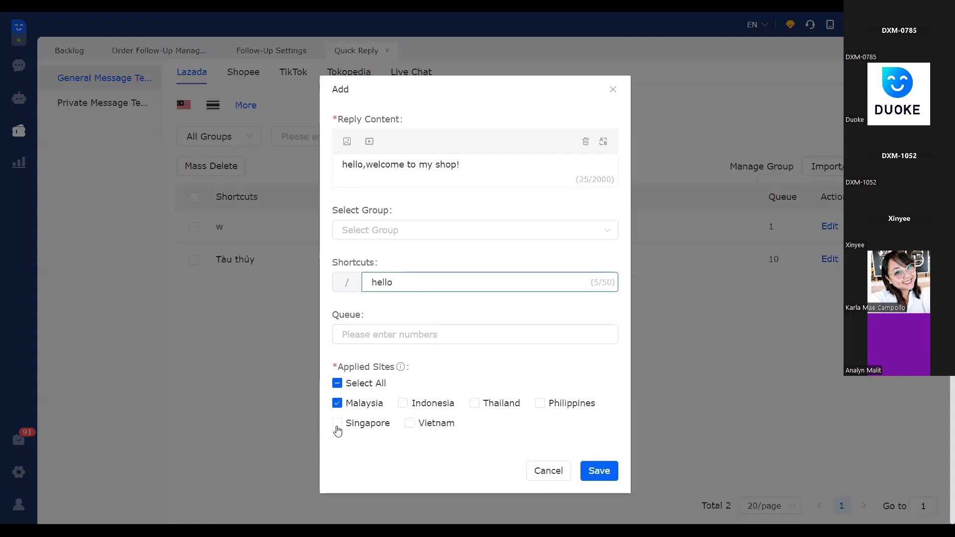
pyautogui.click(411, 424)
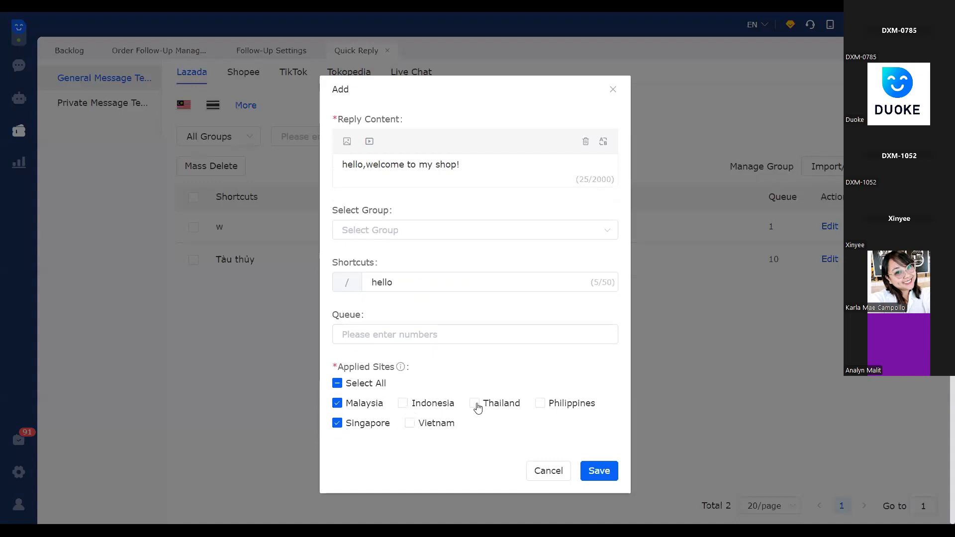
pyautogui.click(556, 407)
pyautogui.click(601, 472)
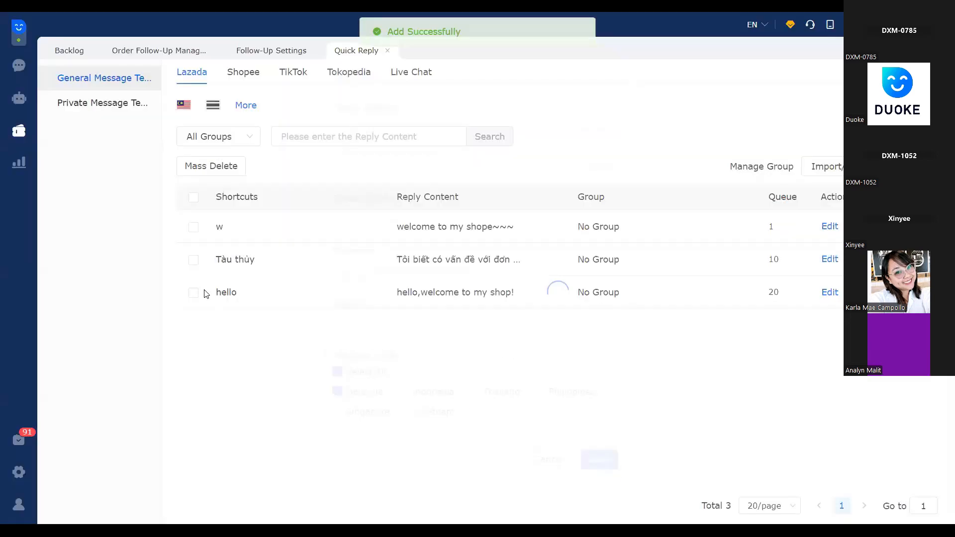
# Review the shortcut, reply content and group of the new hello entry in the quick reply list
pyautogui.moveTo(213, 295); pyautogui.dragTo(833, 300)
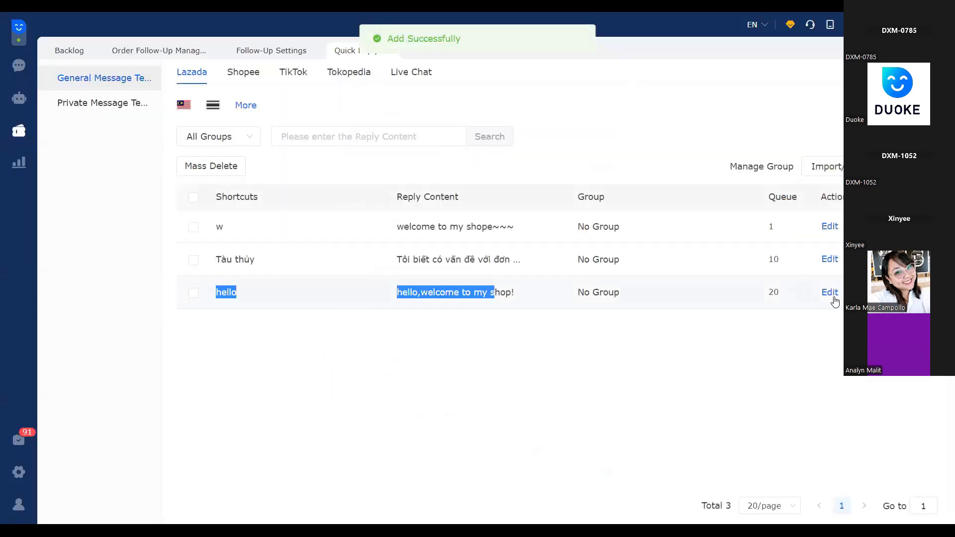
pyautogui.moveTo(596, 303); pyautogui.dragTo(607, 301)
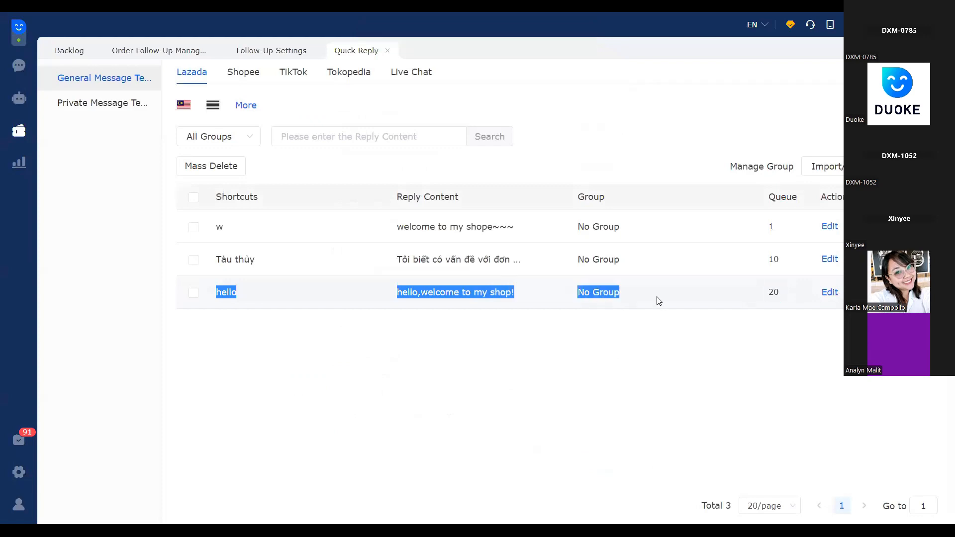
pyautogui.moveTo(216, 290); pyautogui.dragTo(656, 302)
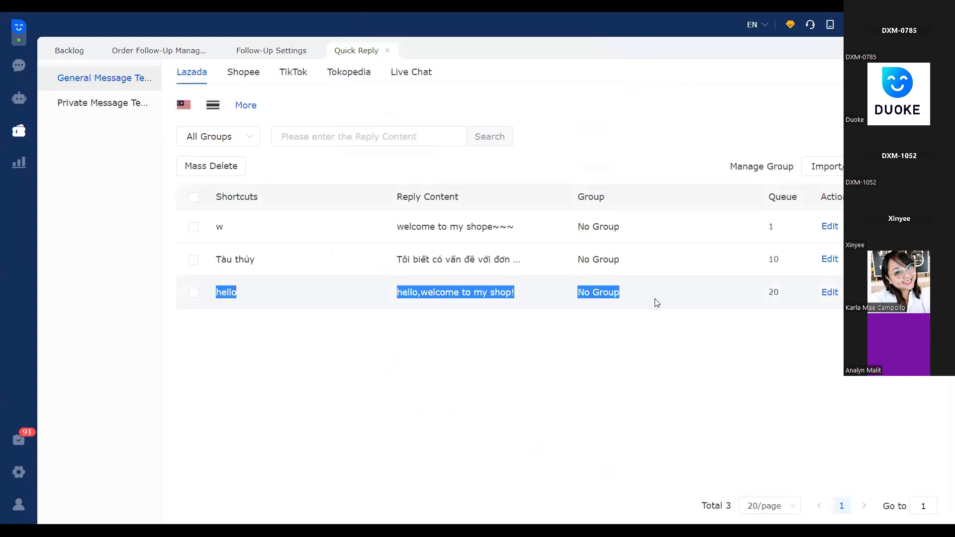
pyautogui.click(340, 298)
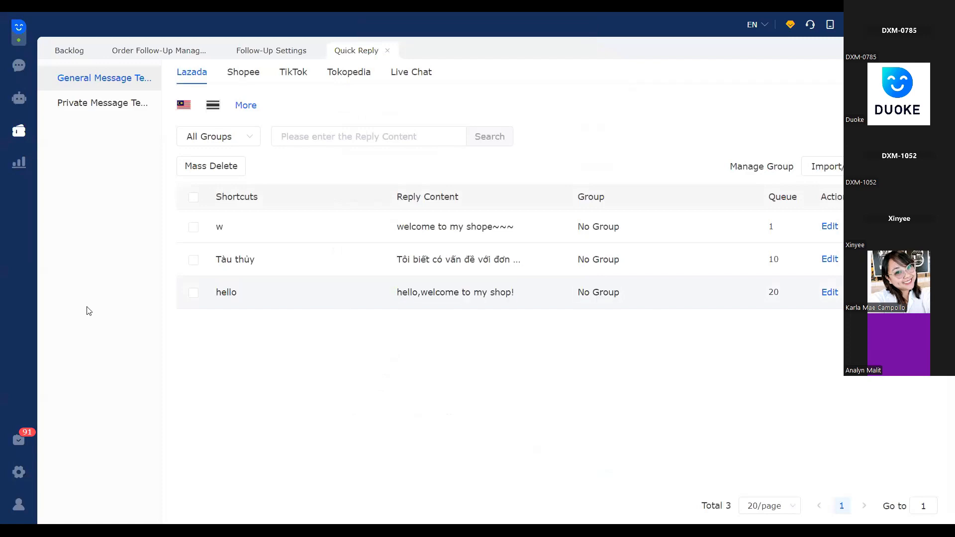
# Go to the customer chat, show its quick reply templates, and send the message "hello" to the buyer
pyautogui.click(15, 66)
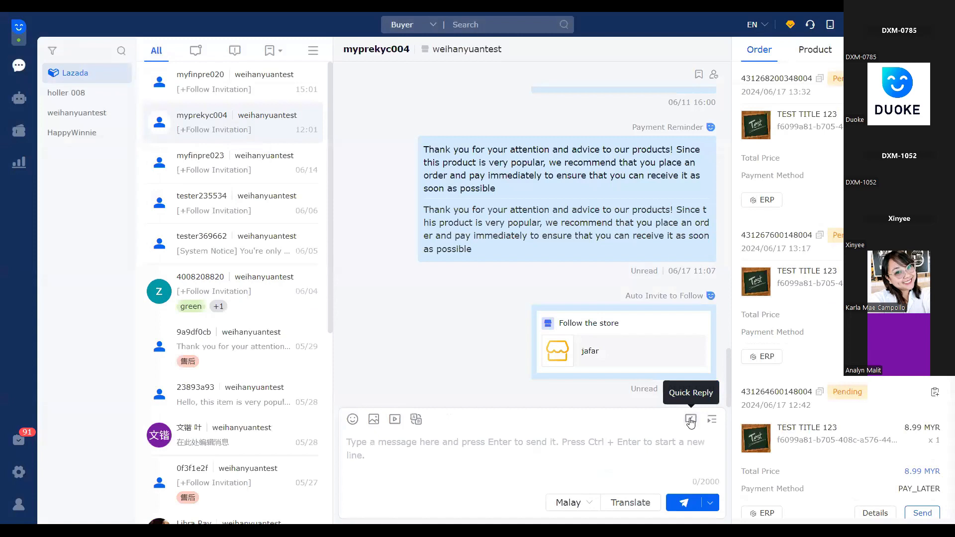
pyautogui.click(691, 419)
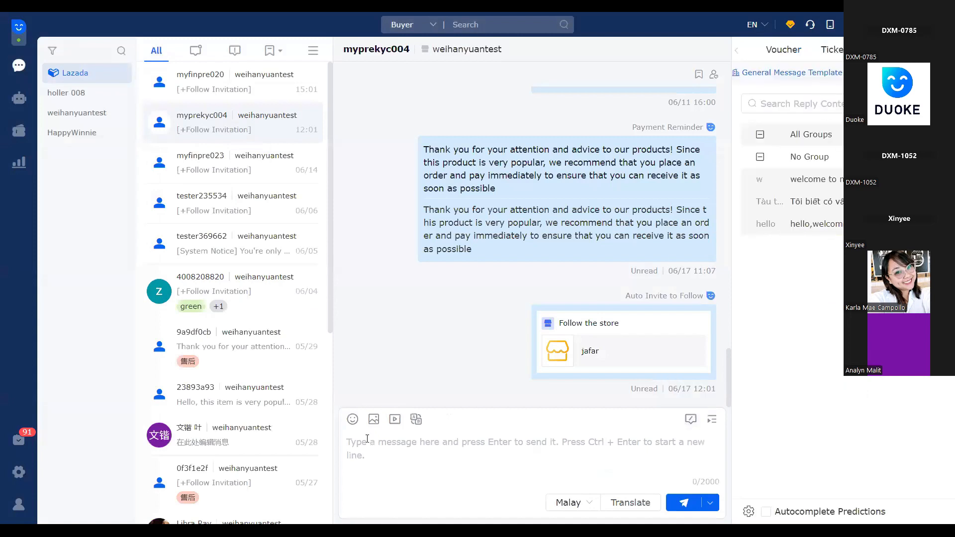
pyautogui.write('he')
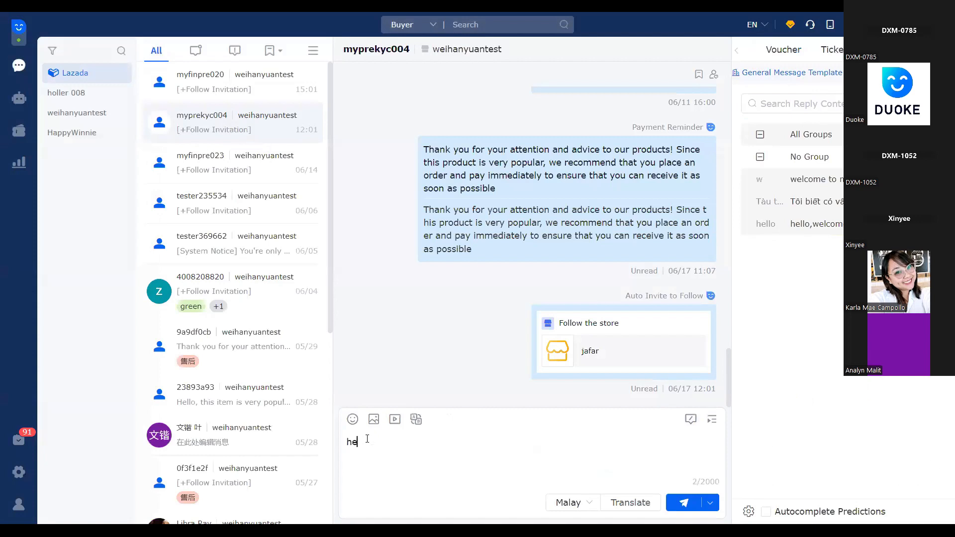
pyautogui.write('llo')
pyautogui.press('Return')
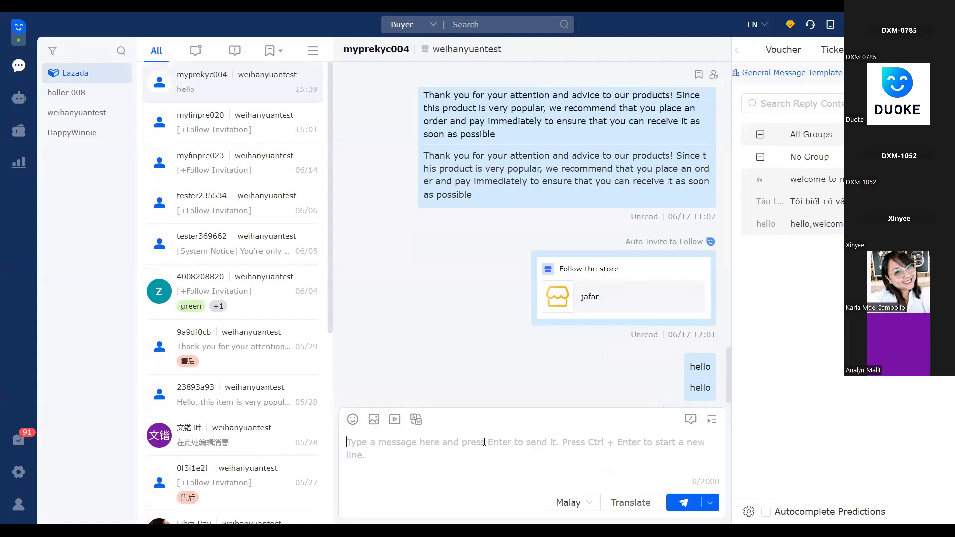
# Fill the chat message with the quick reply text "hello,welcome to my shop!"
pyautogui.hotkey('ctrl', 'z')
pyautogui.click(396, 481)
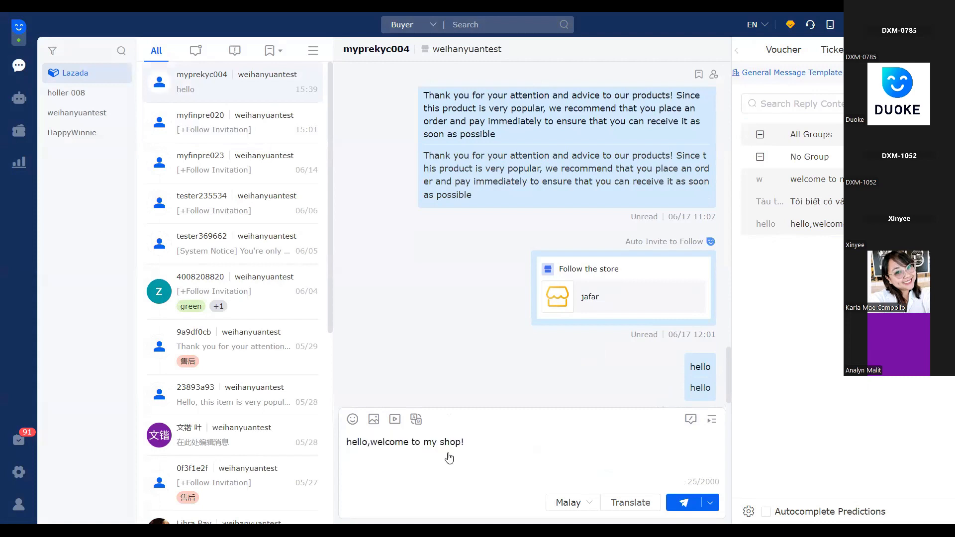
pyautogui.click(682, 503)
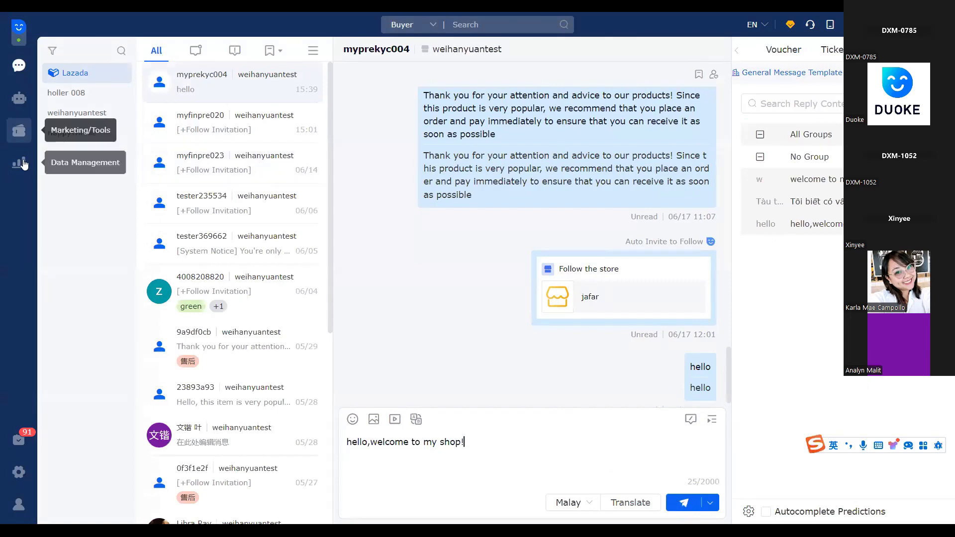
# Go to the Lazada auto reply rules and open the auto reply settings of the HappyWinnie store
pyautogui.click(22, 138)
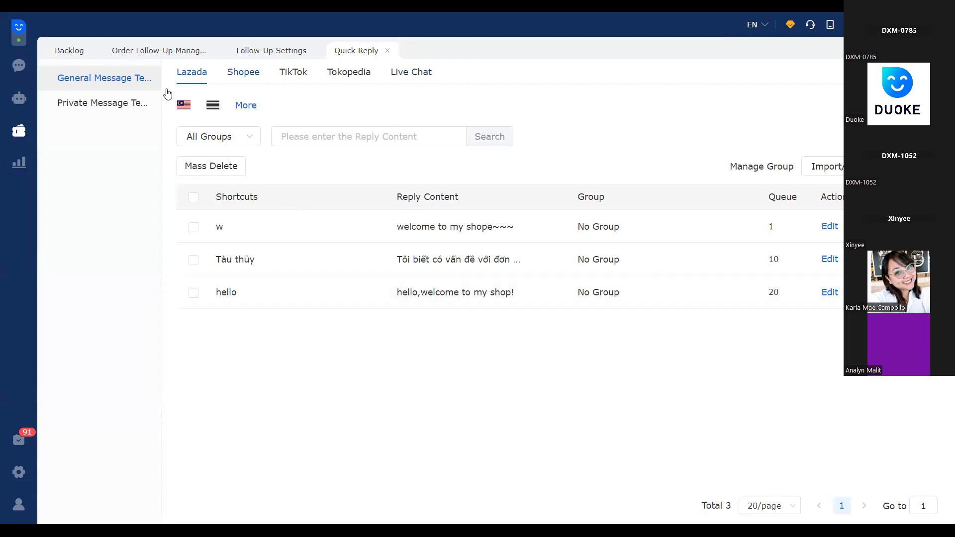
pyautogui.click(18, 132)
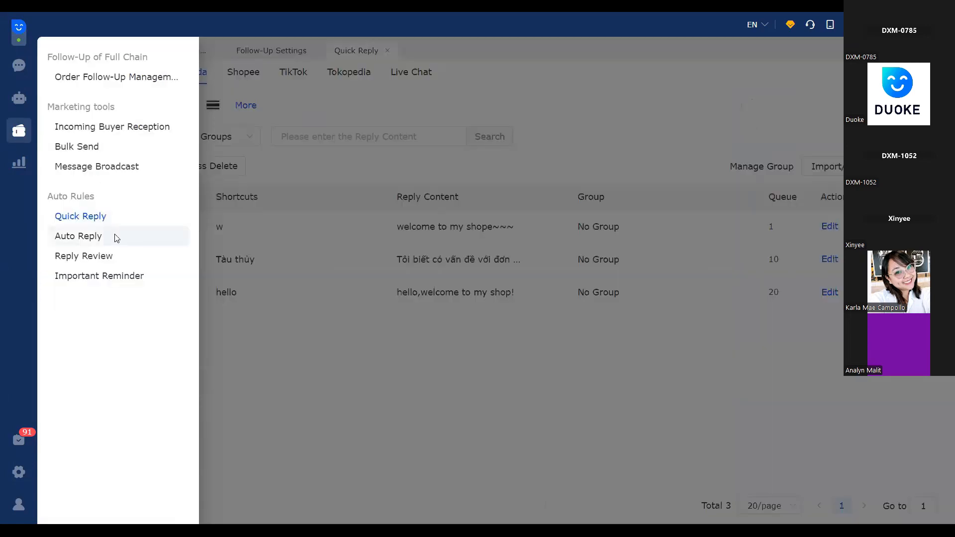
pyautogui.click(111, 235)
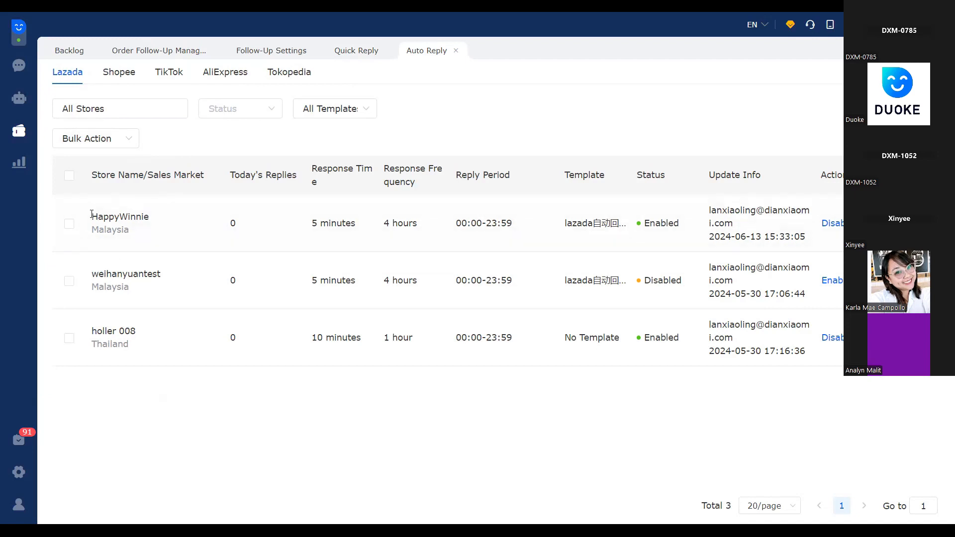
pyautogui.doubleClick(151, 219)
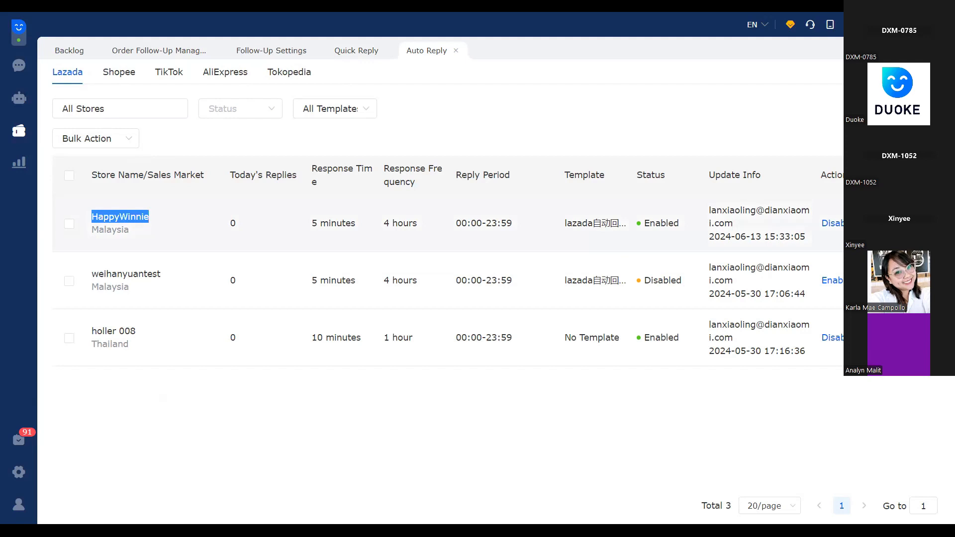
pyautogui.click(870, 223)
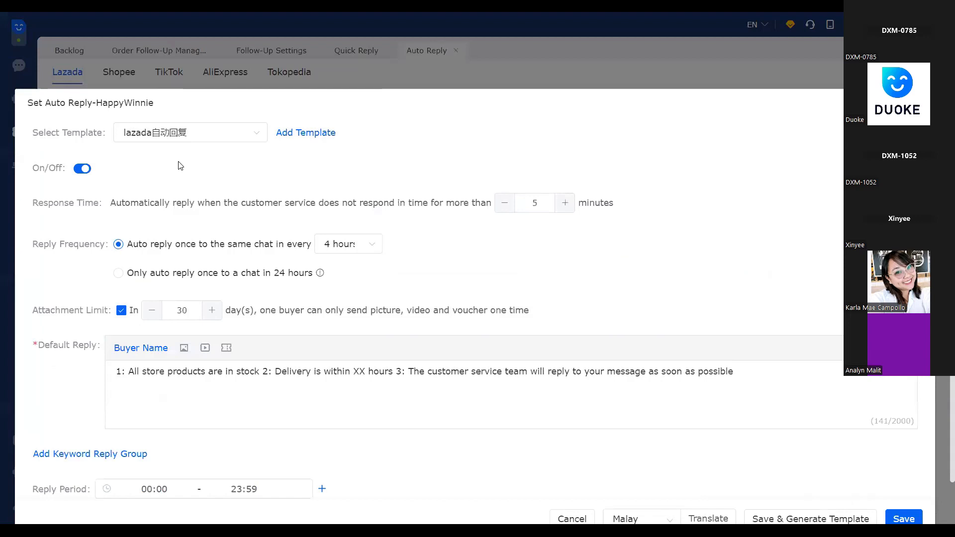
# Examine the response time rule that triggers an automatic reply when customer service does not respond
pyautogui.scroll(-2, 180, 165)
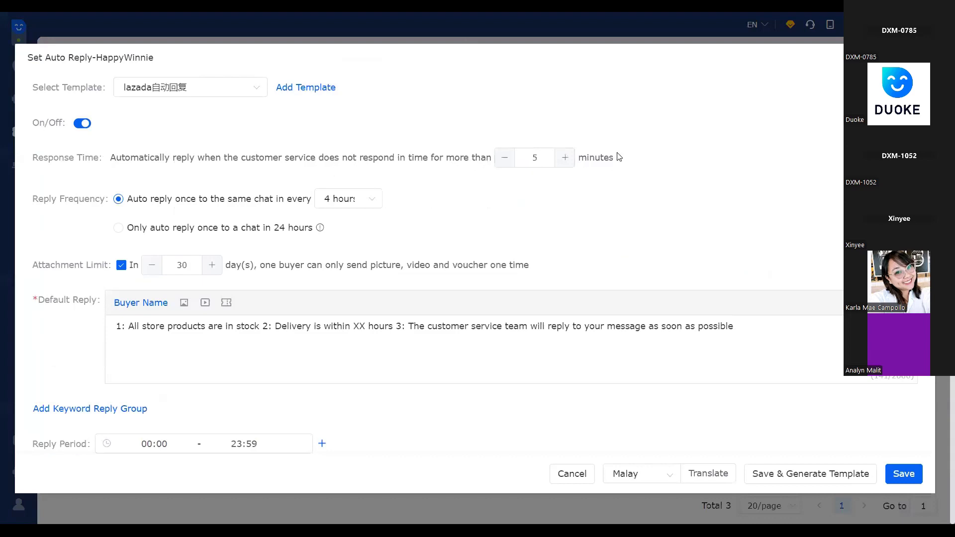
pyautogui.moveTo(611, 157); pyautogui.dragTo(484, 154)
pyautogui.moveTo(139, 155); pyautogui.dragTo(110, 156)
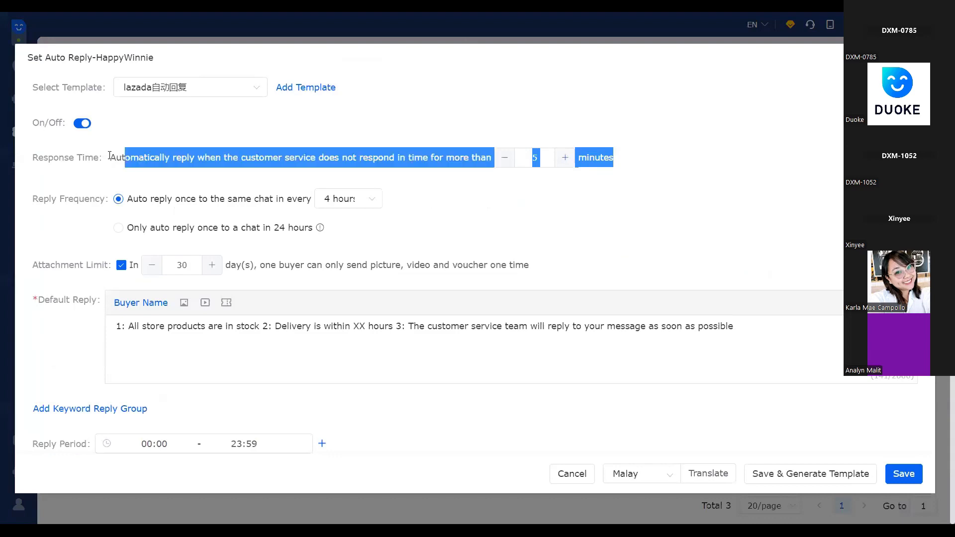
pyautogui.click(156, 158)
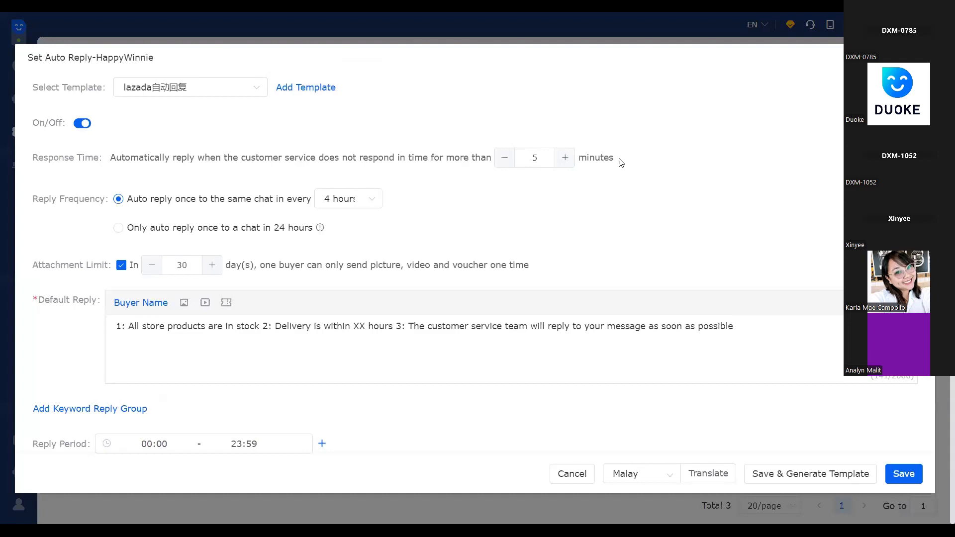
pyautogui.doubleClick(544, 159)
pyautogui.moveTo(632, 161); pyautogui.dragTo(106, 159)
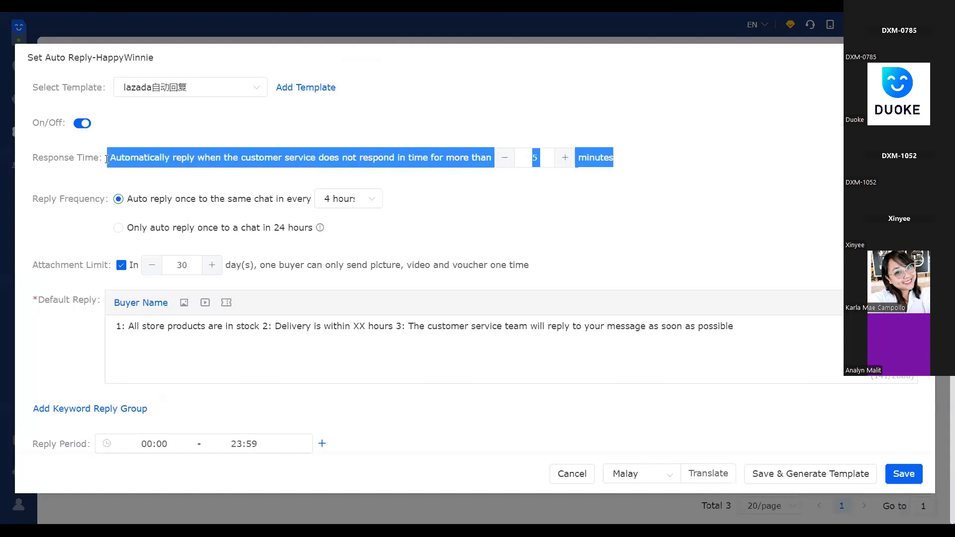
pyautogui.click(715, 170)
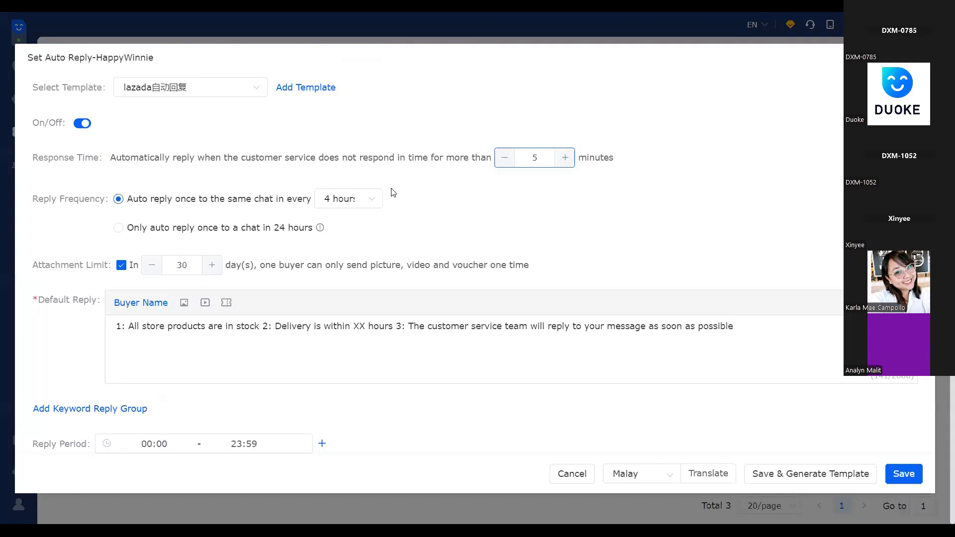
# Look through the available reply frequency intervals for auto replying to the same chat
pyautogui.click(47, 207)
pyautogui.click(367, 206)
pyautogui.scroll(-1, 347, 351)
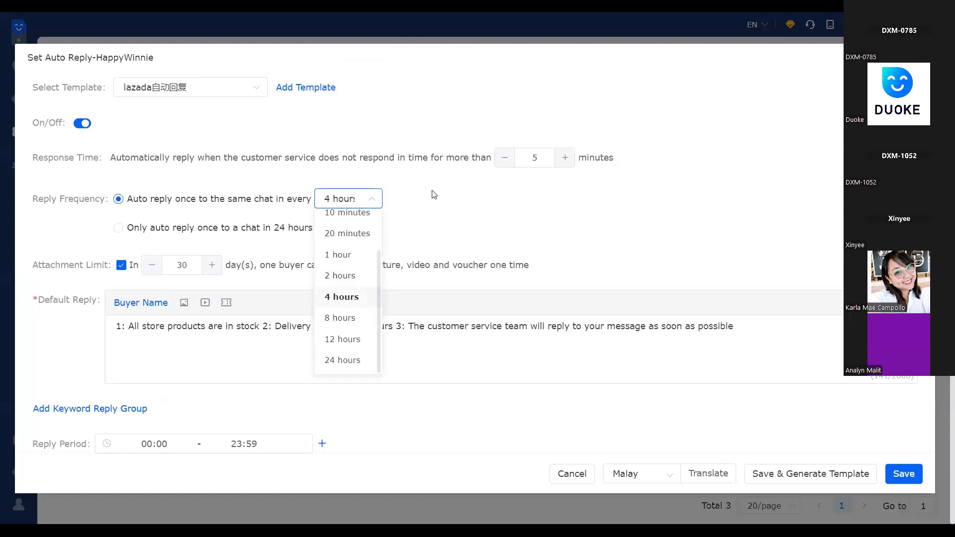
pyautogui.click(212, 205)
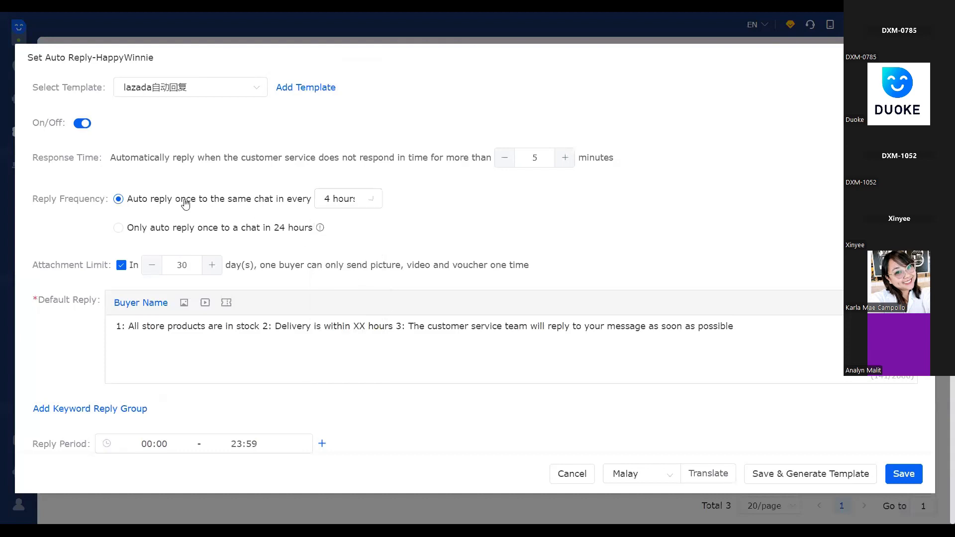
pyautogui.click(377, 205)
pyautogui.scroll(-2, 341, 304)
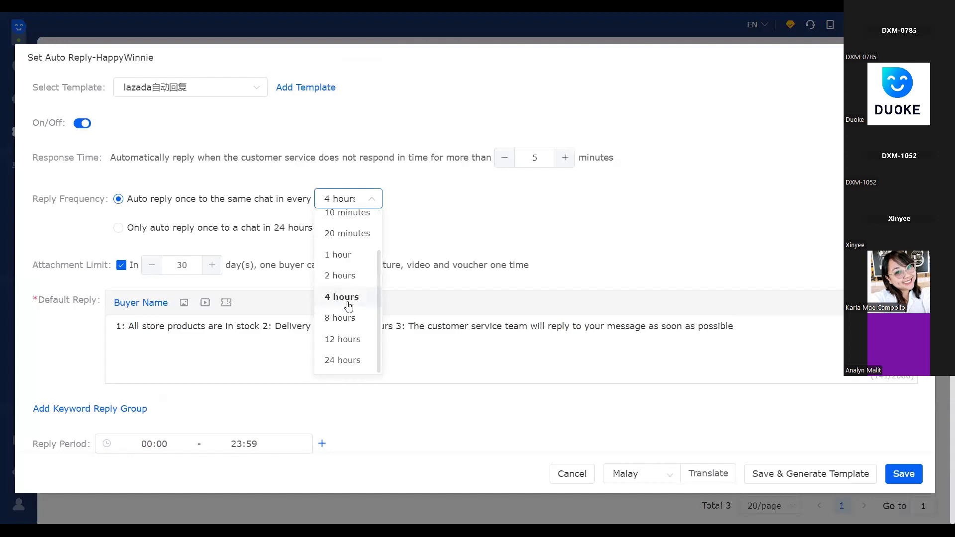
pyautogui.click(402, 202)
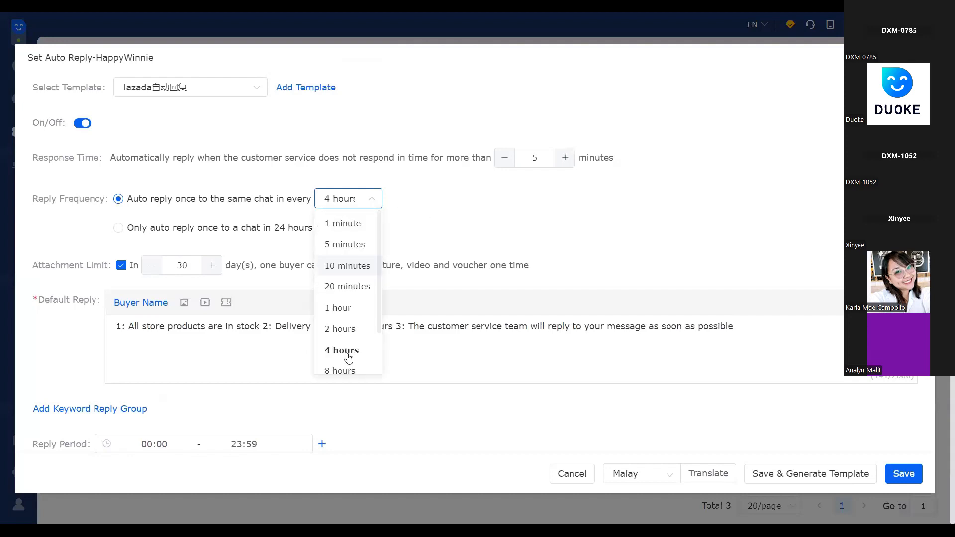
# Review the default reply text in the HappyWinnie auto reply settings and close them without saving
pyautogui.click(431, 220)
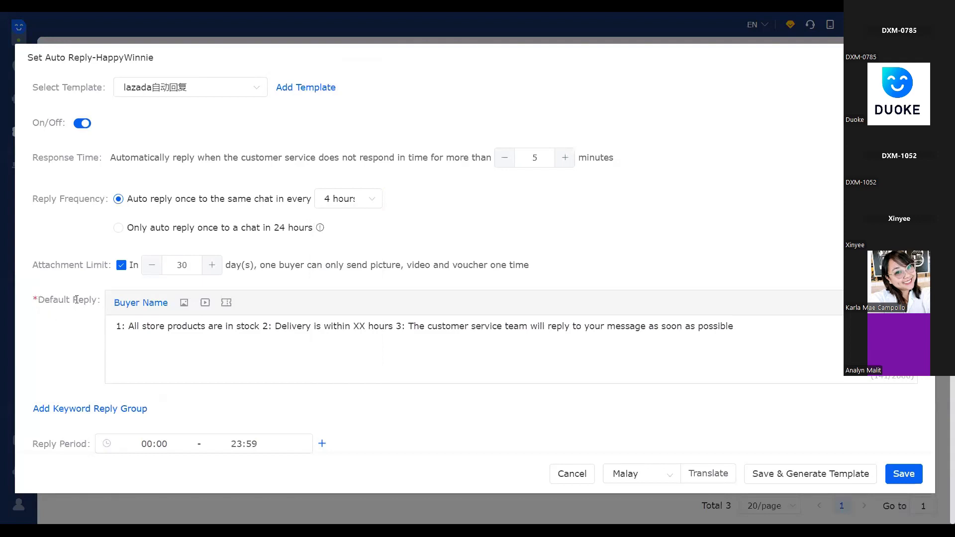
pyautogui.moveTo(77, 299); pyautogui.dragTo(88, 331)
pyautogui.click(113, 326)
pyautogui.moveTo(297, 321); pyautogui.dragTo(779, 320)
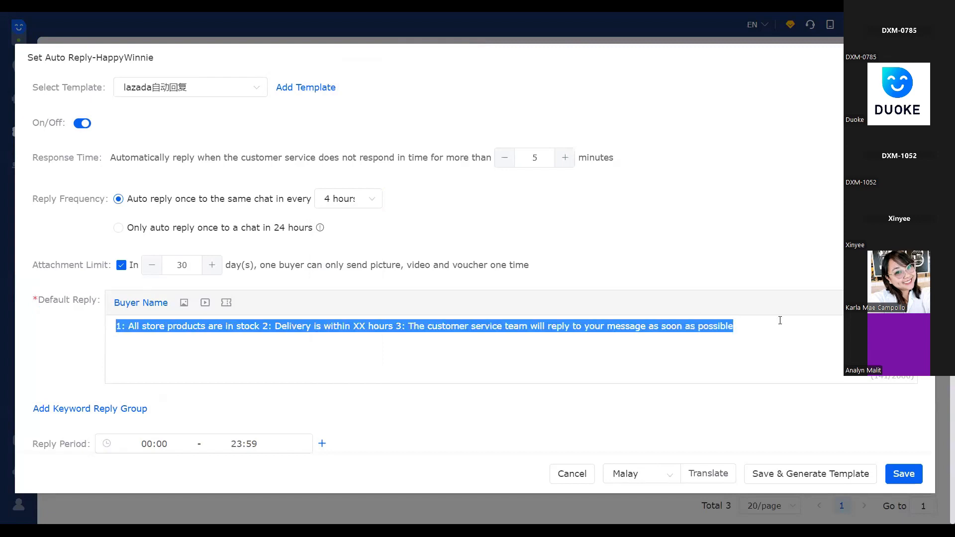
pyautogui.click(534, 349)
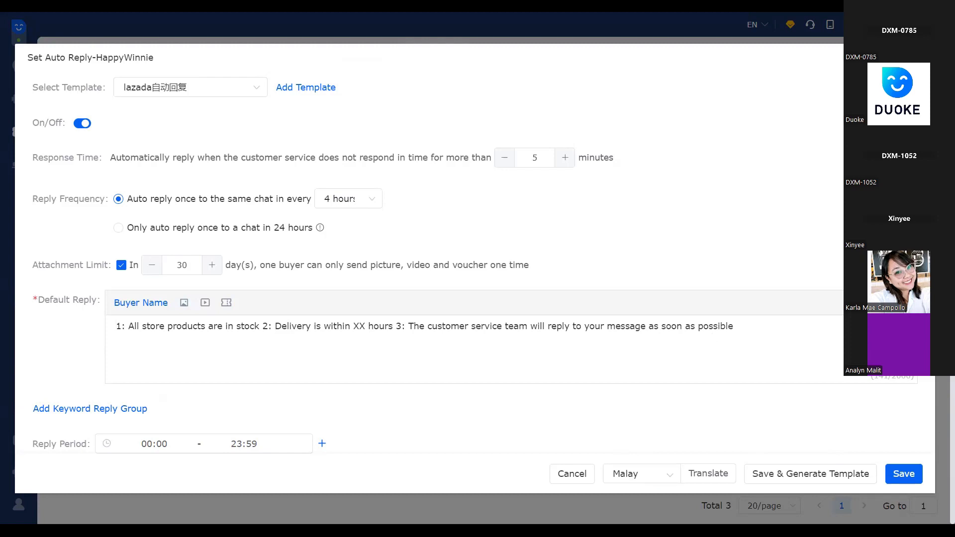
pyautogui.click(917, 57)
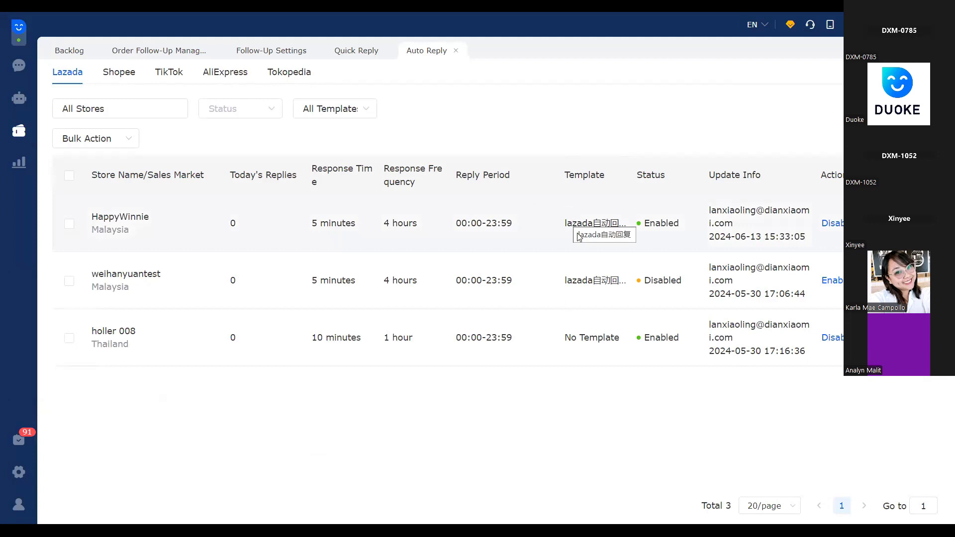
# View the backlog categories and open the negative review management page for Lazada
pyautogui.click(17, 134)
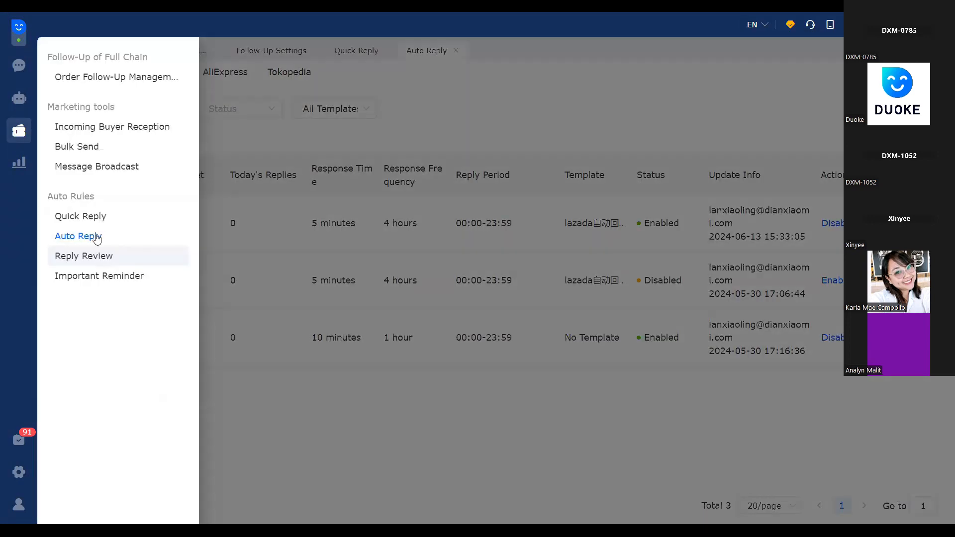
pyautogui.click(285, 420)
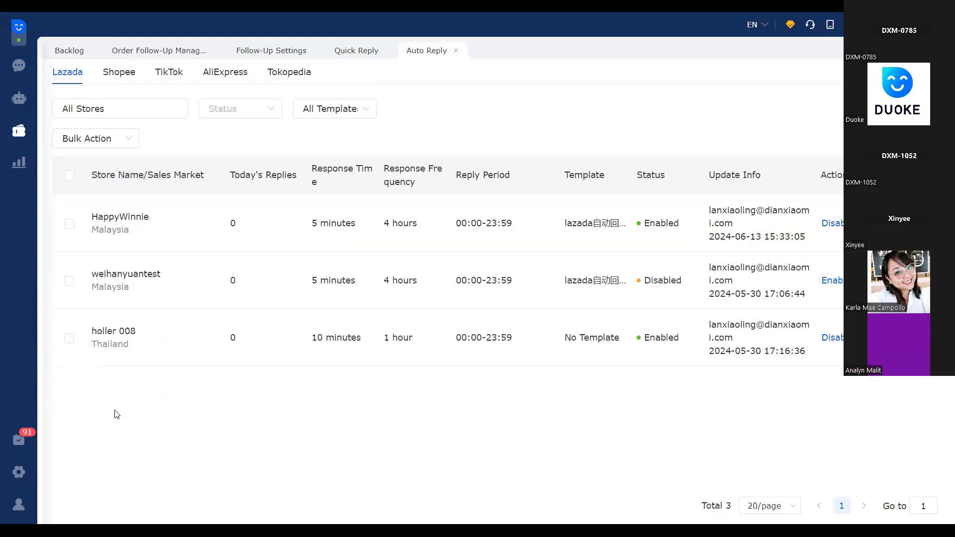
pyautogui.moveTo(9, 446)
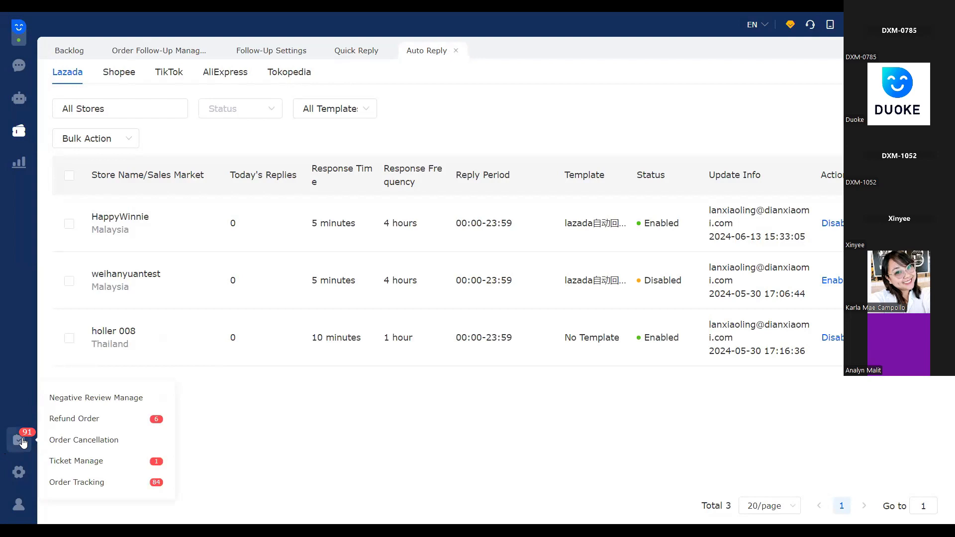
pyautogui.click(24, 442)
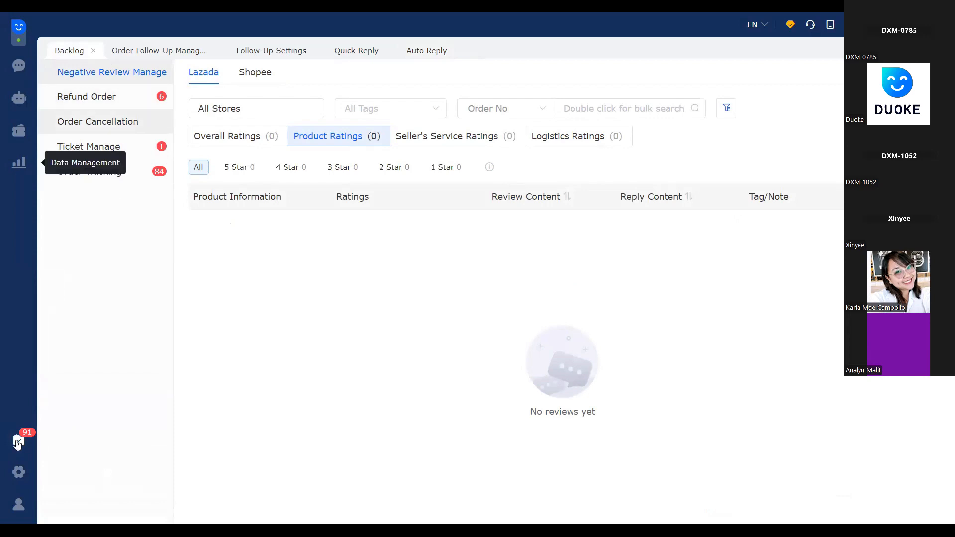
pyautogui.moveTo(15, 441)
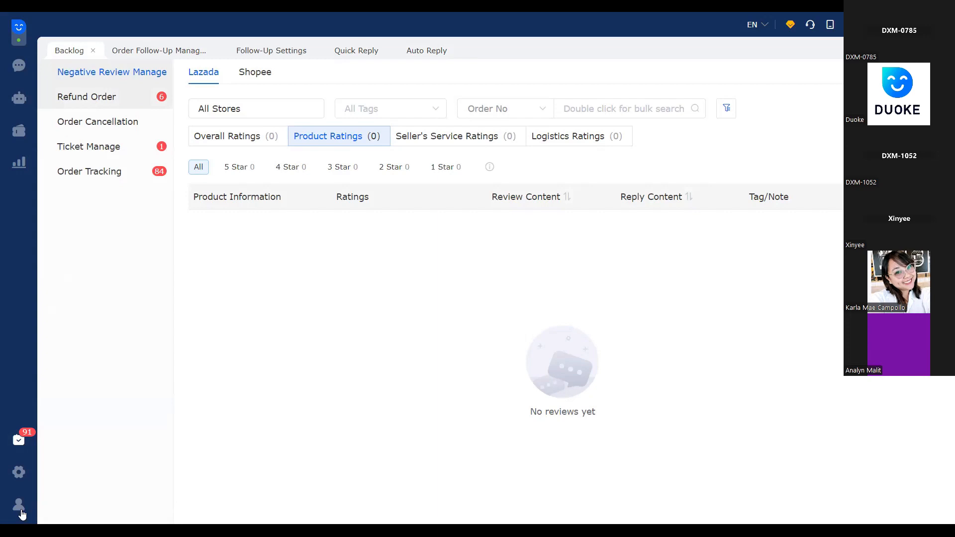
# Go to the staff list in the customer service management settings
pyautogui.click(20, 475)
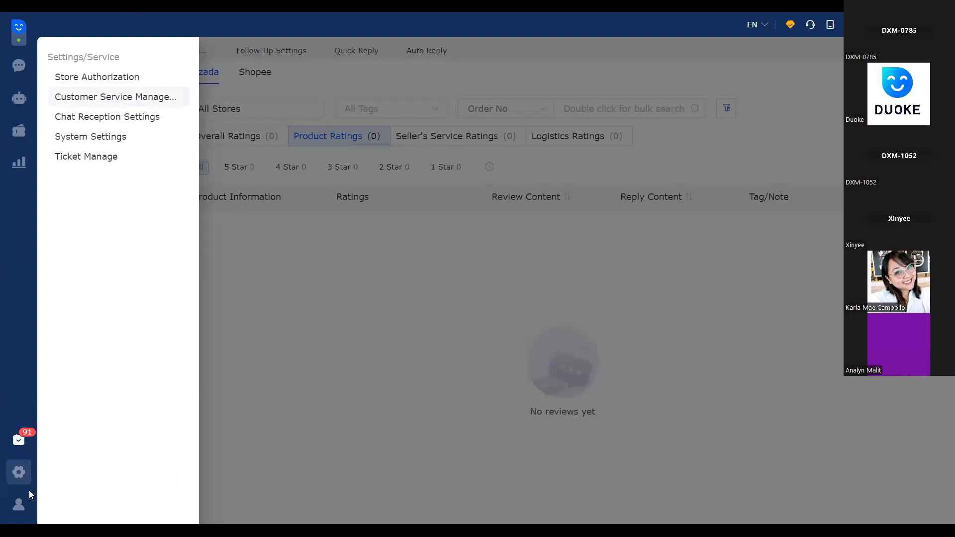
pyautogui.click(19, 473)
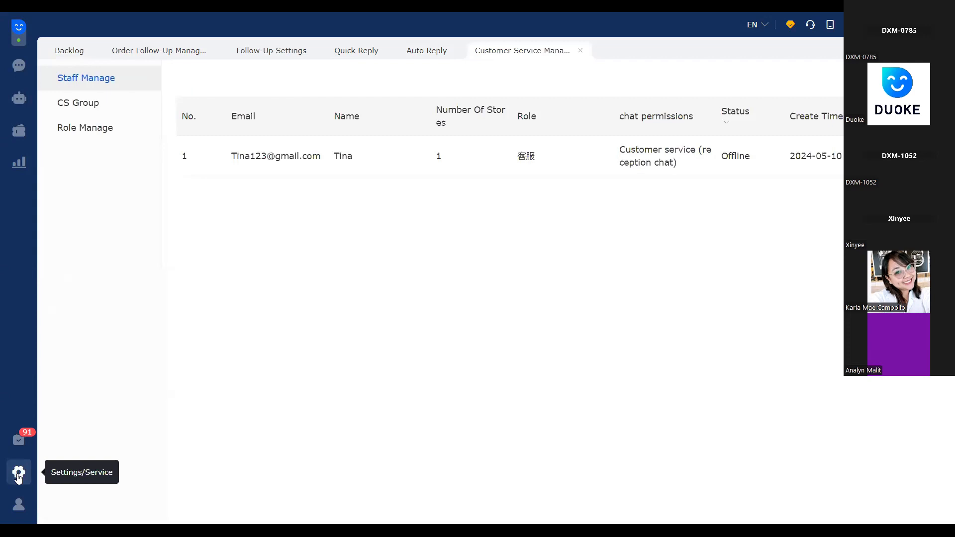
pyautogui.click(19, 475)
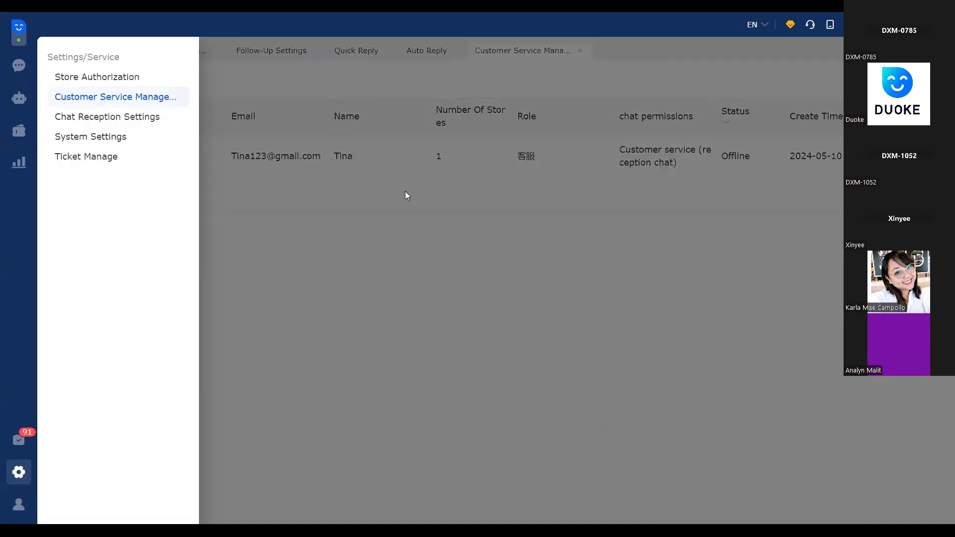
pyautogui.click(448, 256)
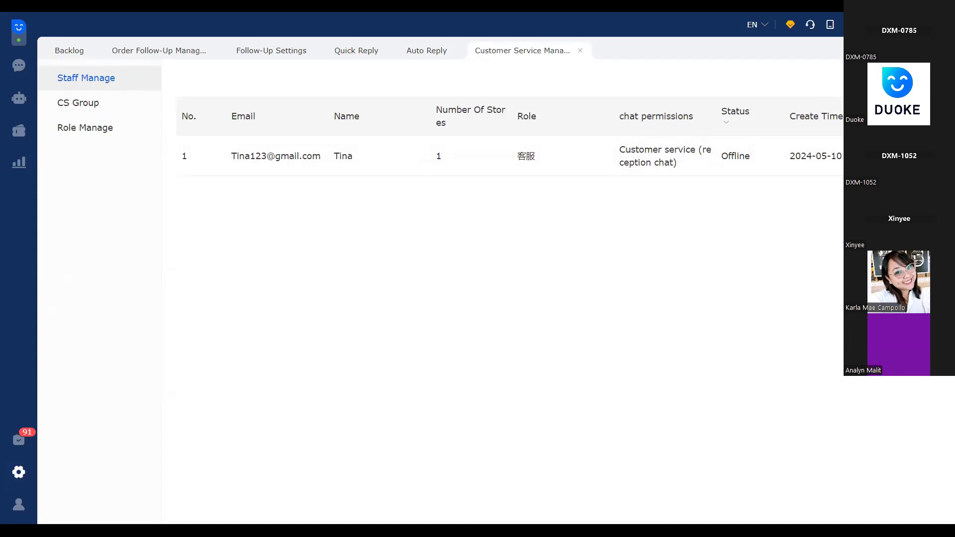
# Start a new staff account and fill in the staff member's e-mail address and name
pyautogui.click(908, 78)
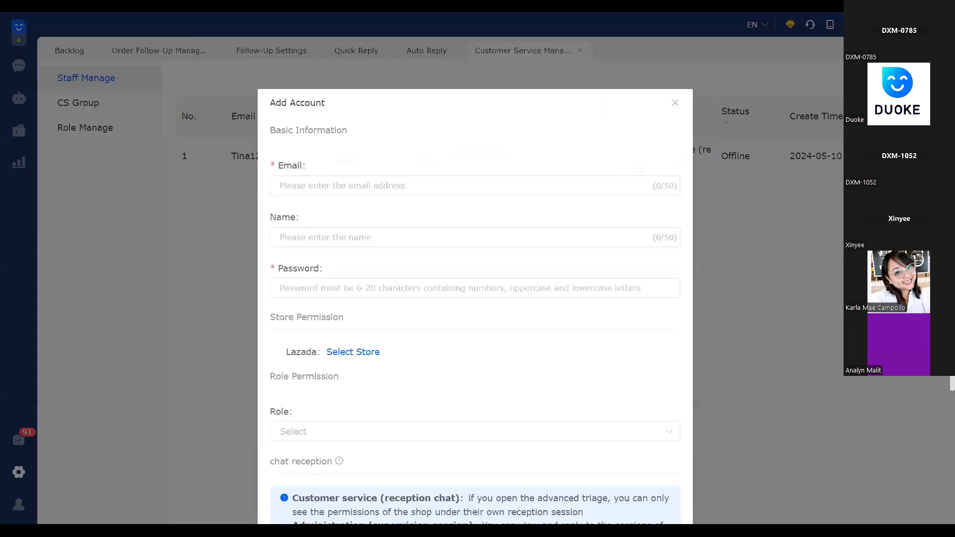
pyautogui.click(335, 185)
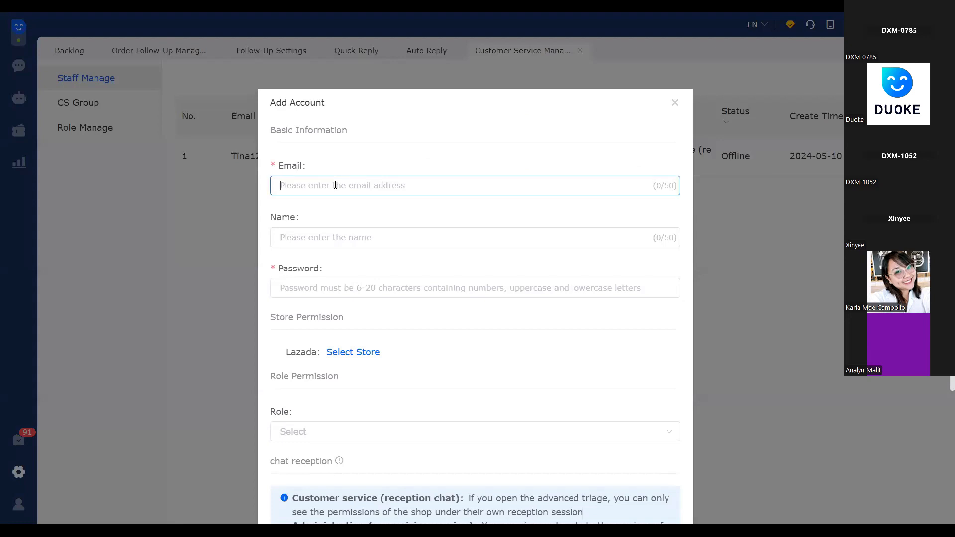
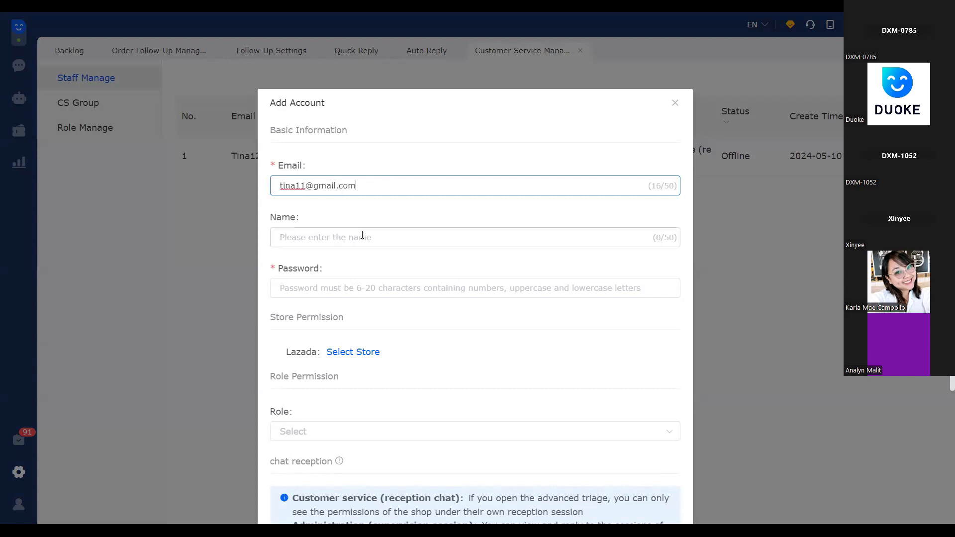
pyautogui.click(346, 240)
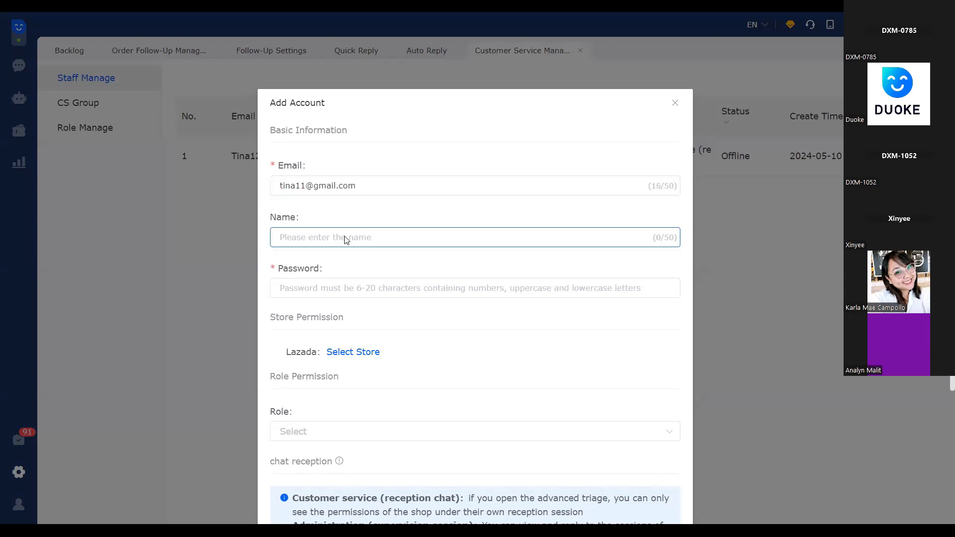
pyautogui.write('Tina')
# Enter the new staff account's password, using uppercase and lowercase letters and numbers
pyautogui.click(419, 284)
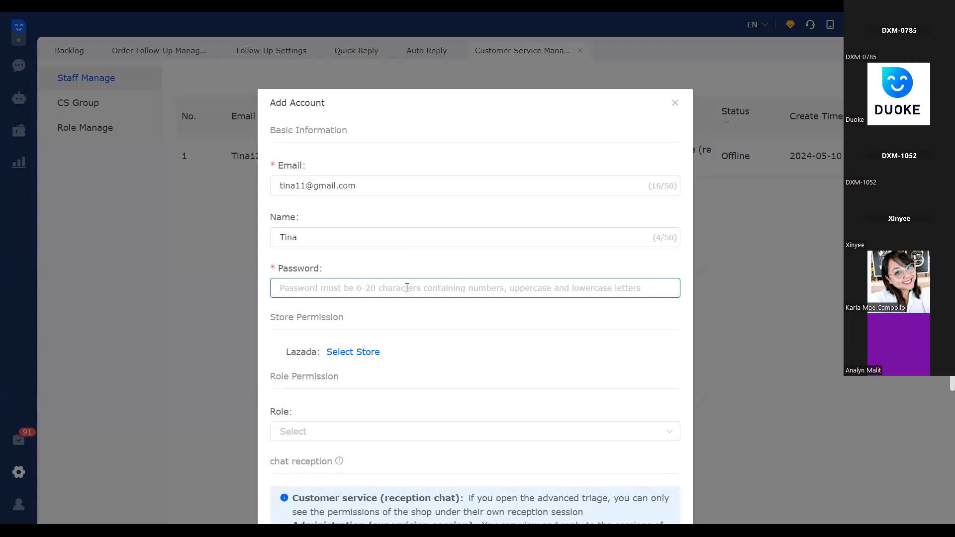
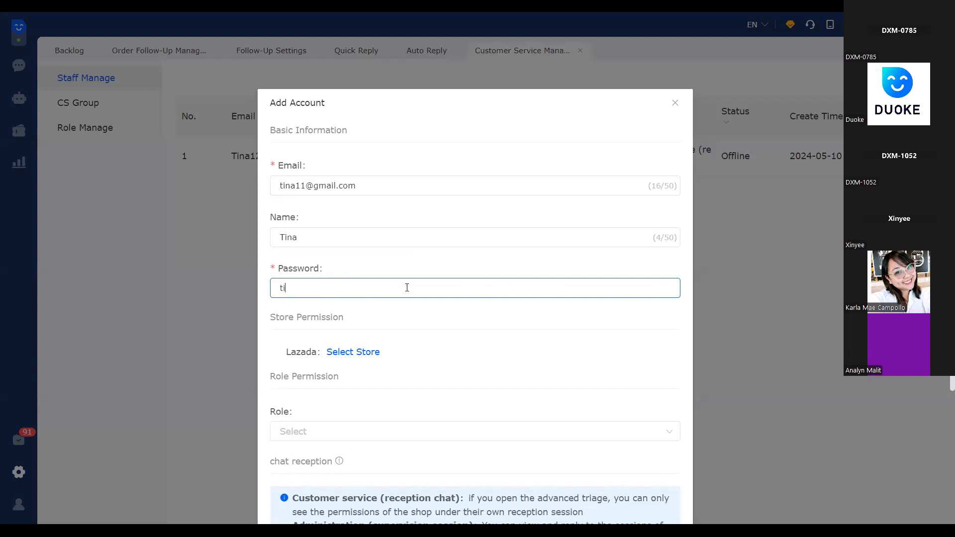
pyautogui.click(425, 359)
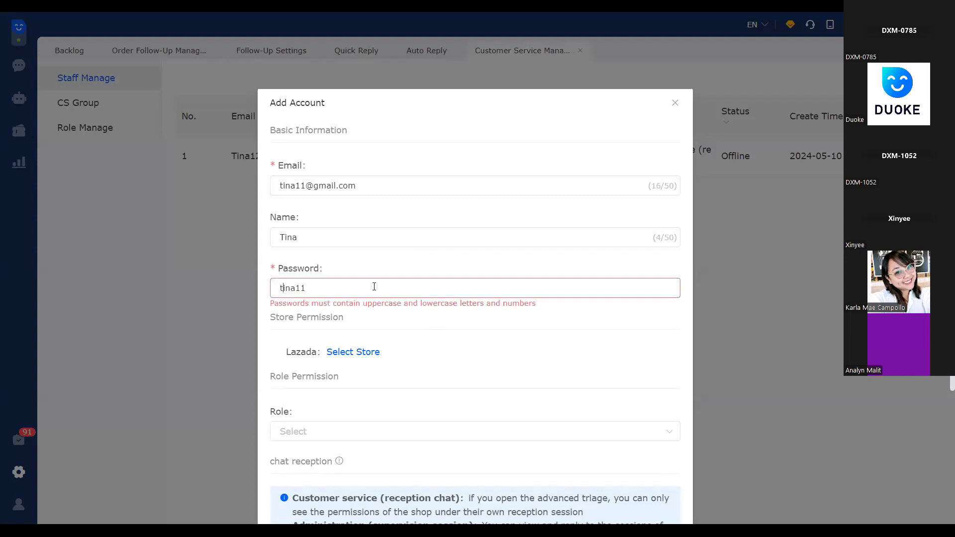
pyautogui.press('BackSpace')
pyautogui.write('T')
pyautogui.click(563, 313)
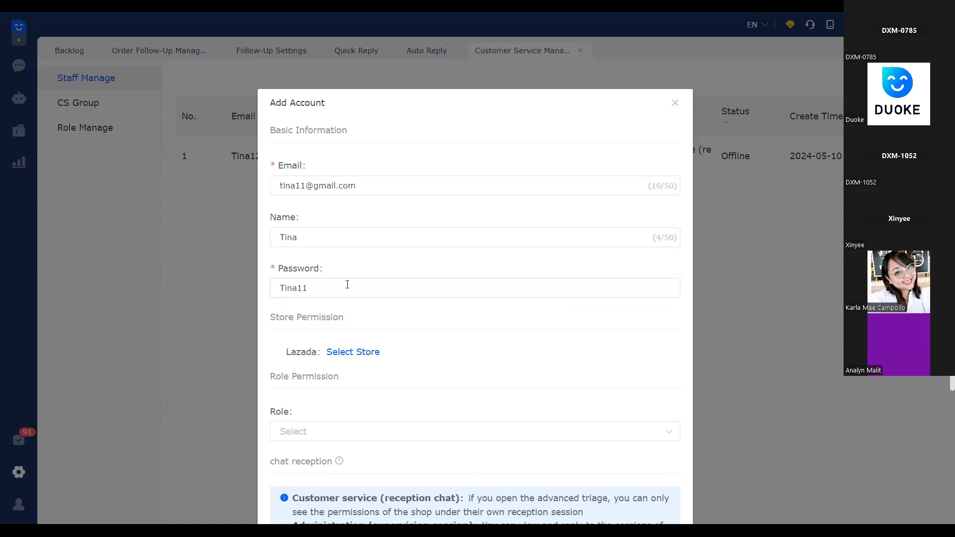
# Give the new account permission for the Lazada store weihanyuantest and save it with the customer service (reception chat) permission
pyautogui.click(364, 356)
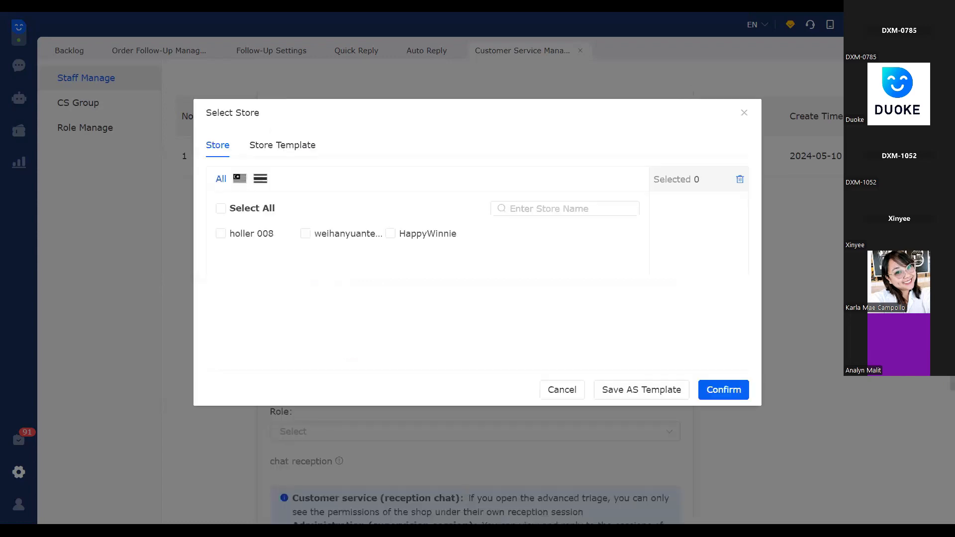
pyautogui.click(302, 239)
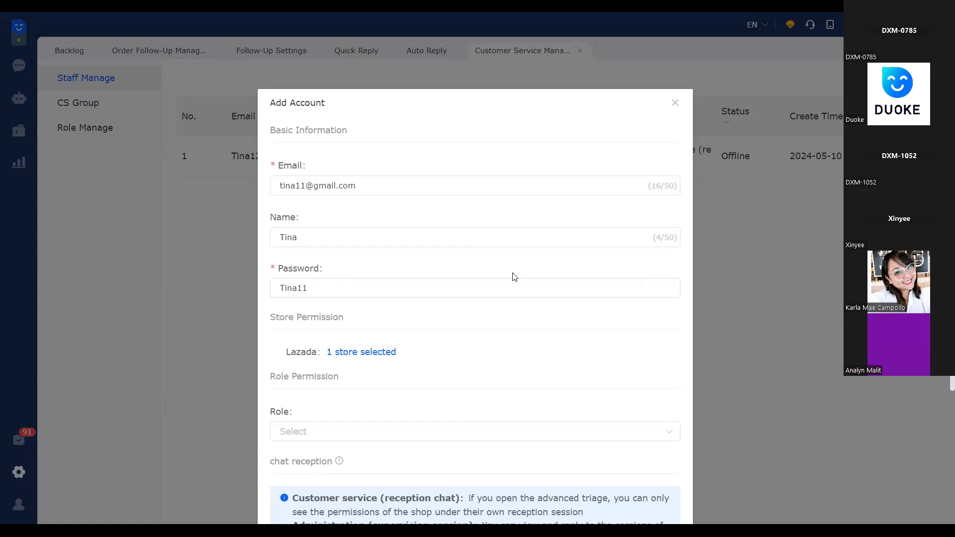
pyautogui.scroll(-4, 512, 274)
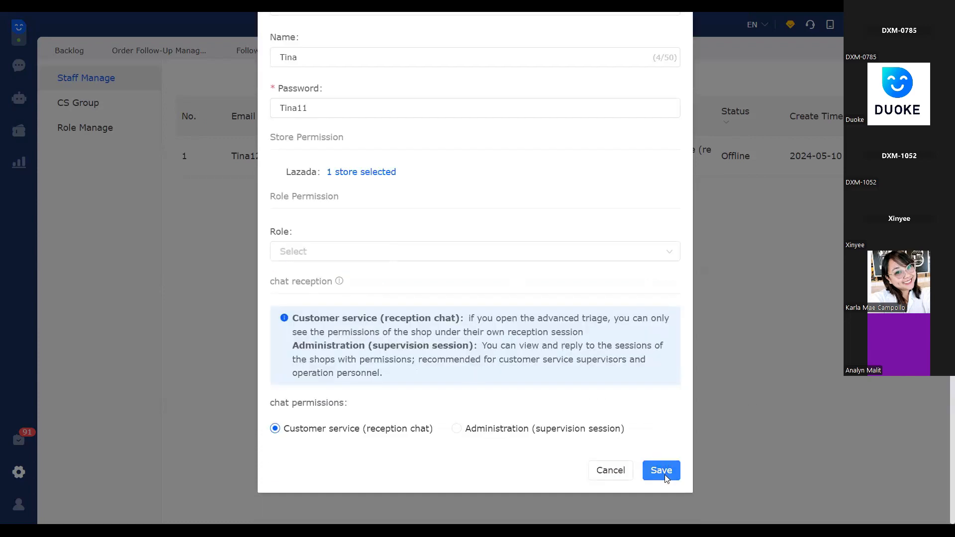
pyautogui.click(664, 475)
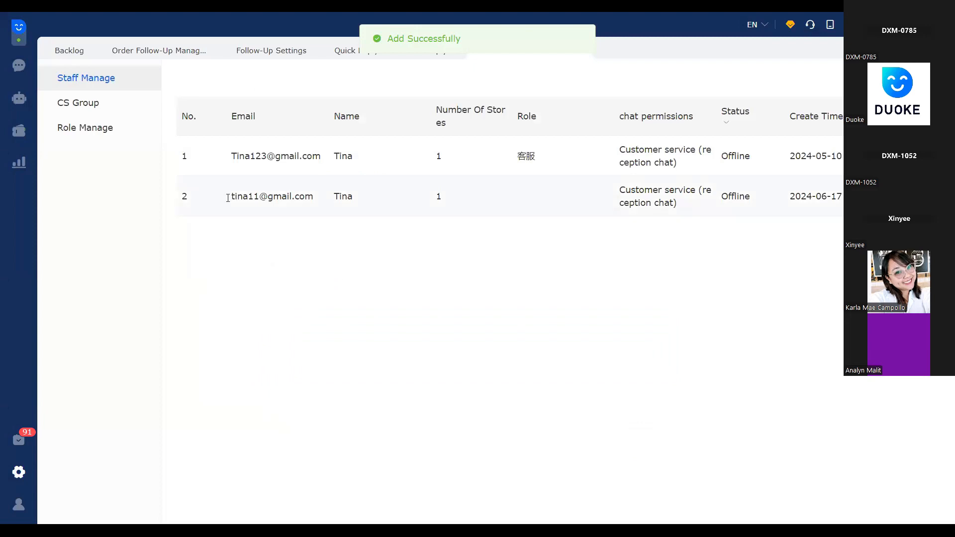
# Examine the newly added account's entry in the staff list, including its login e-mail
pyautogui.moveTo(231, 197); pyautogui.dragTo(731, 198)
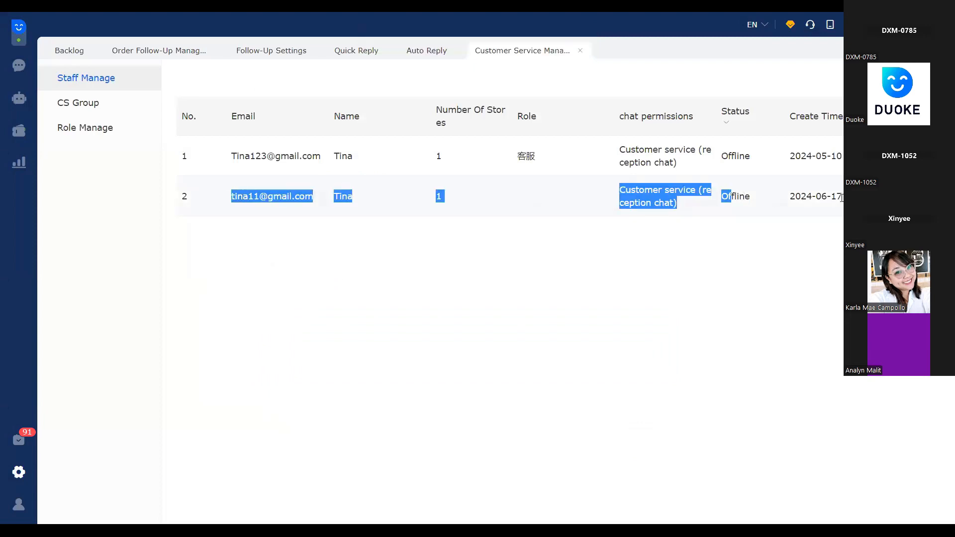
pyautogui.moveTo(501, 280); pyautogui.dragTo(501, 279)
pyautogui.click(501, 279)
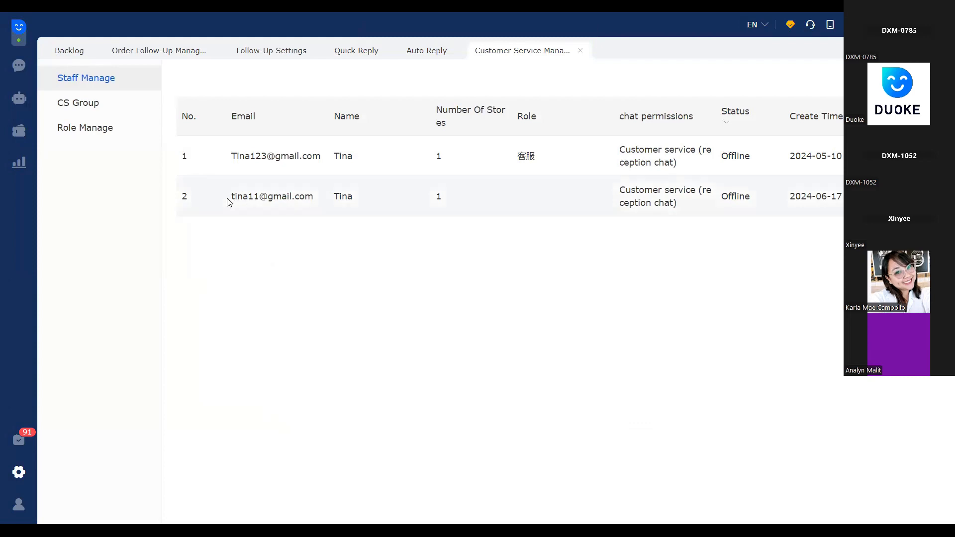
pyautogui.tripleClick(313, 199)
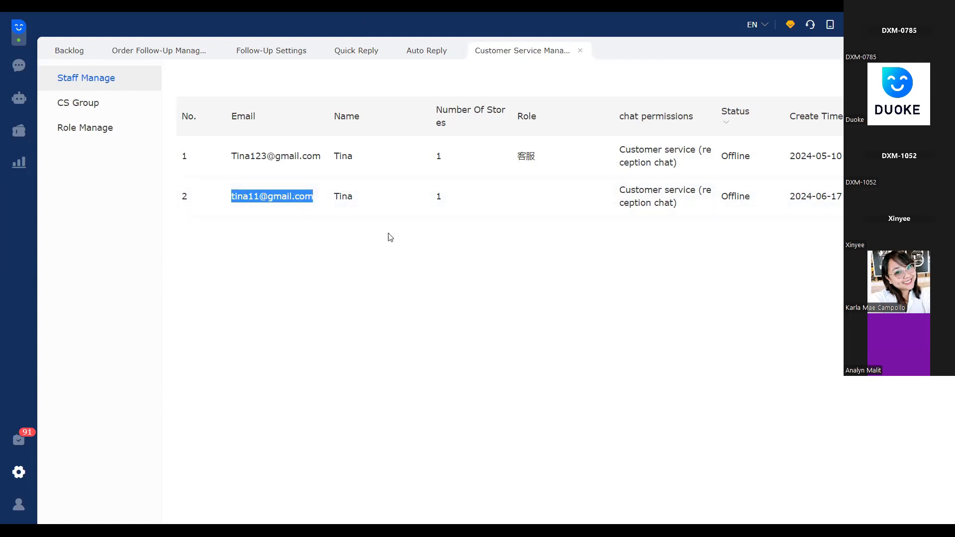
# Edit the newly added staff account to assign it the role 客服 and save the change
pyautogui.moveTo(463, 208)
pyautogui.click(895, 196)
pyautogui.scroll(-3, 503, 274)
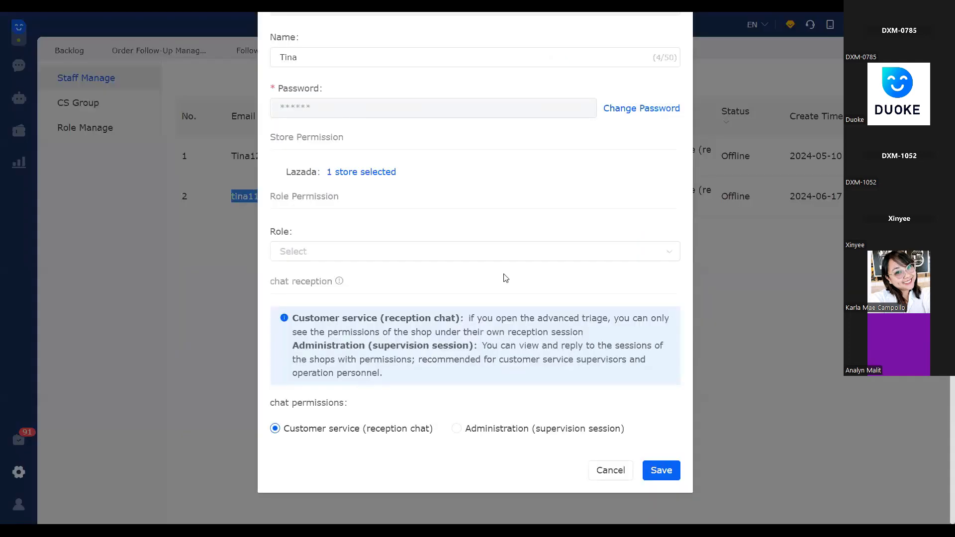
pyautogui.scroll(3, 356, 237)
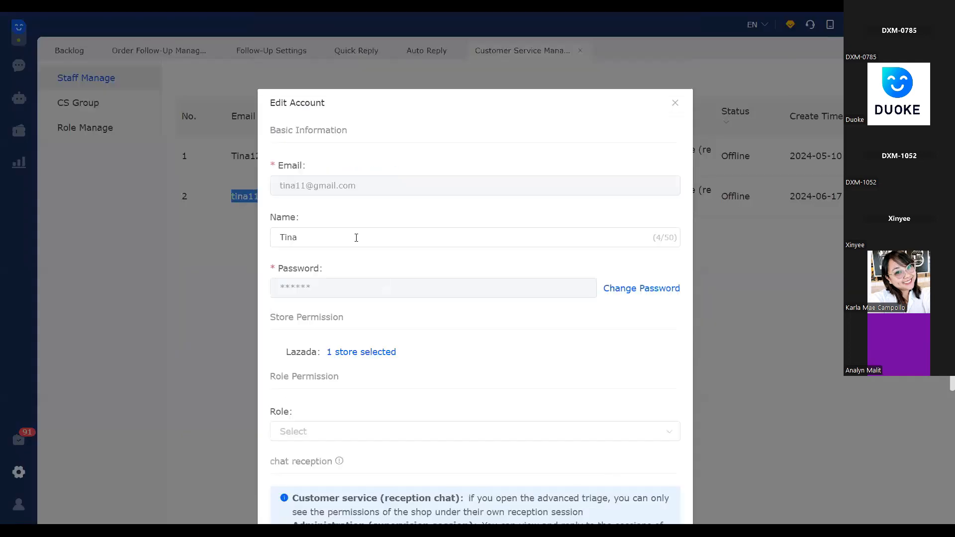
pyautogui.scroll(-3, 446, 294)
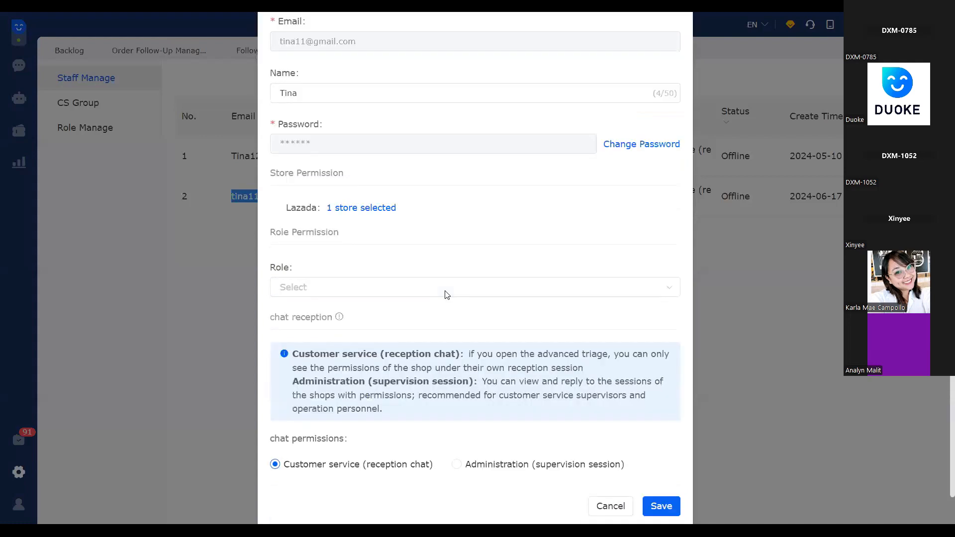
pyautogui.scroll(-1, 447, 293)
pyautogui.click(358, 253)
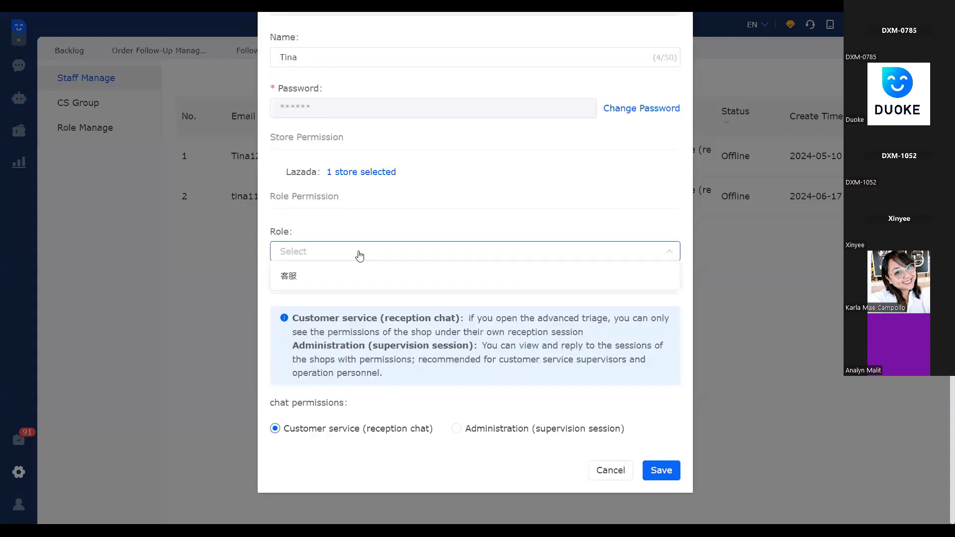
pyautogui.click(375, 281)
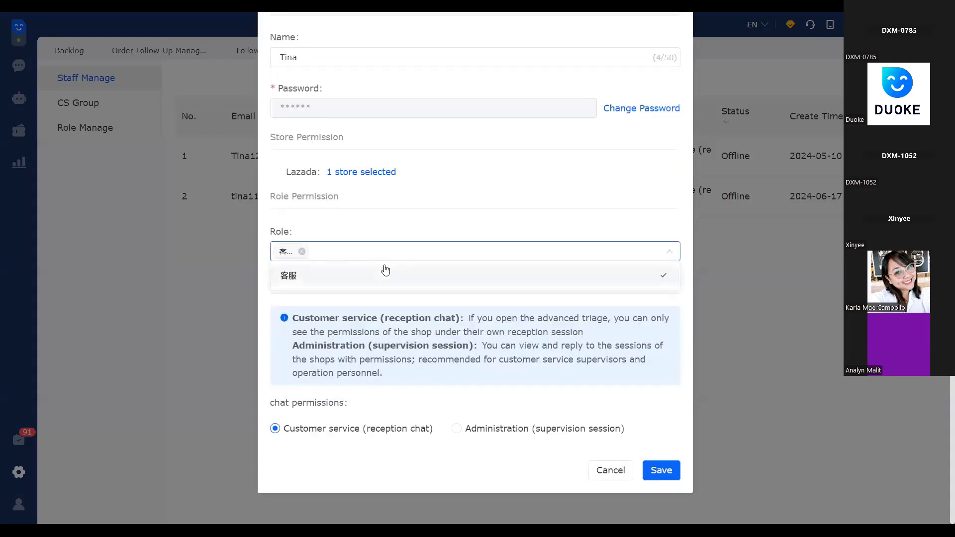
pyautogui.click(657, 477)
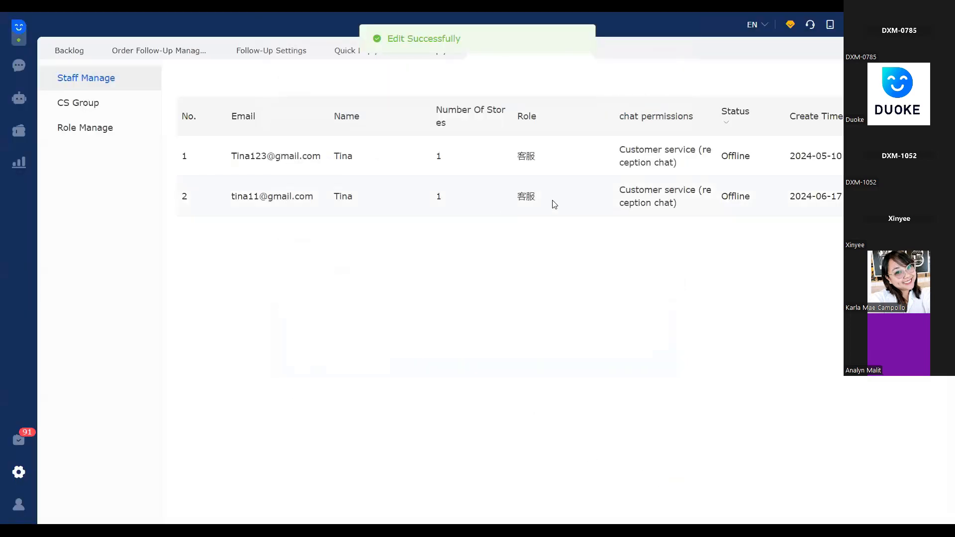
# Examine the 客服 role's basic reception, business management and after-sales management permissions
pyautogui.doubleClick(552, 200)
pyautogui.click(559, 257)
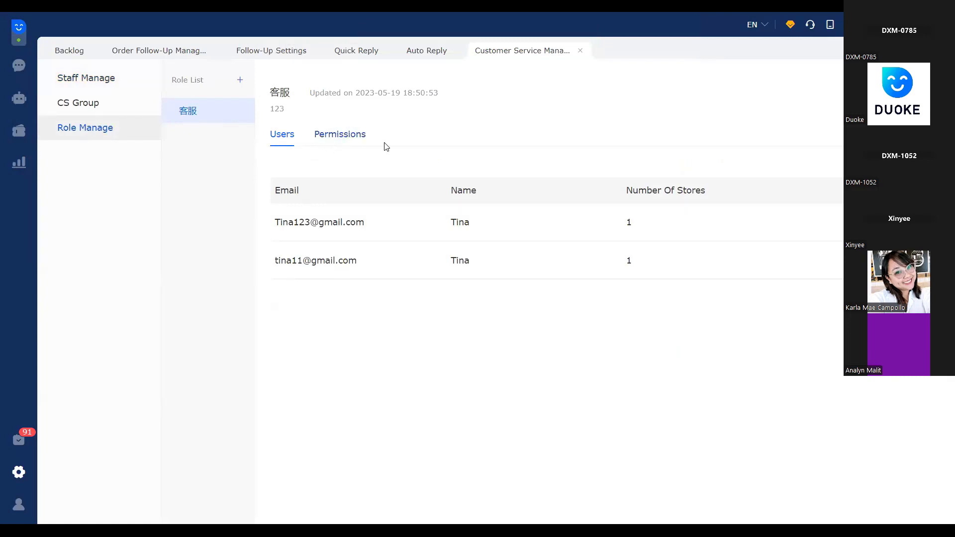
pyautogui.click(331, 145)
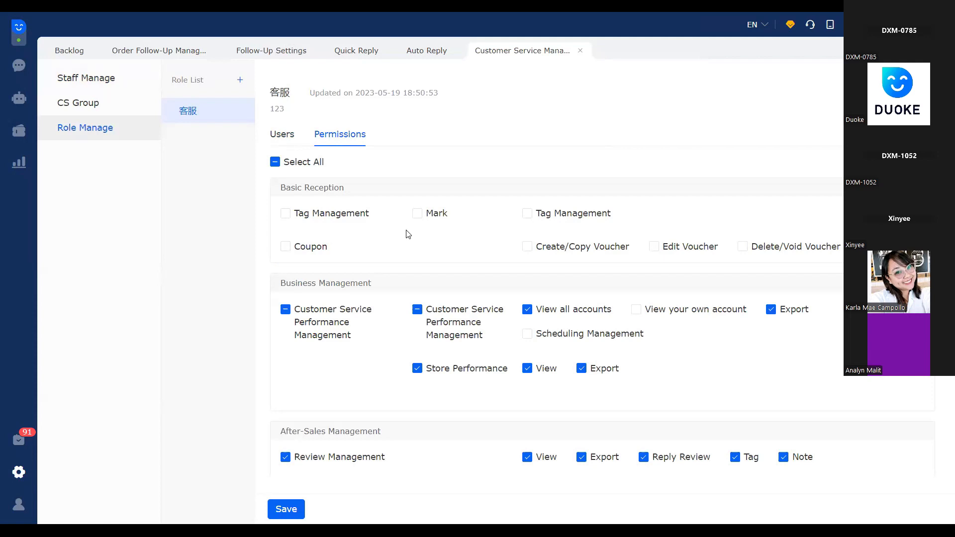
pyautogui.scroll(-2, 402, 267)
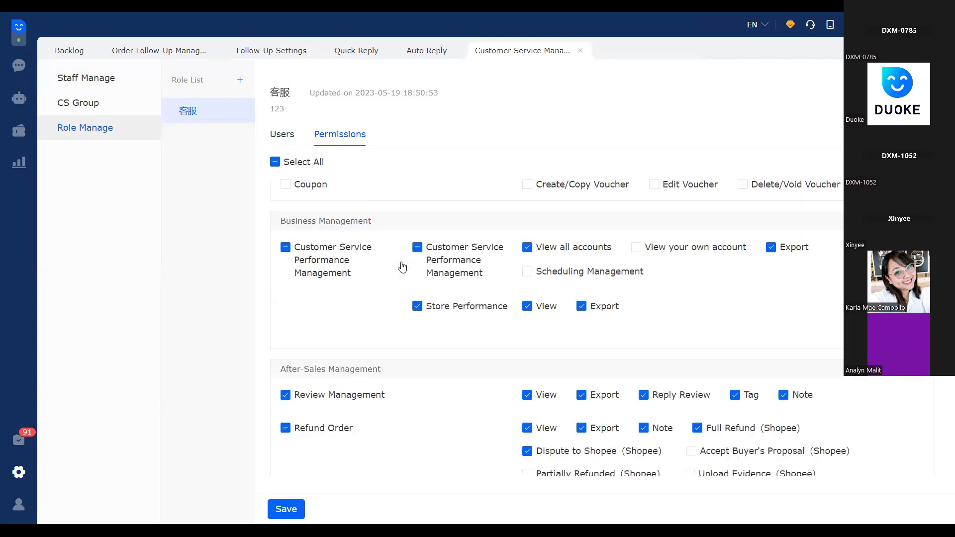
pyautogui.scroll(-3, 403, 266)
pyautogui.scroll(-3, 403, 266)
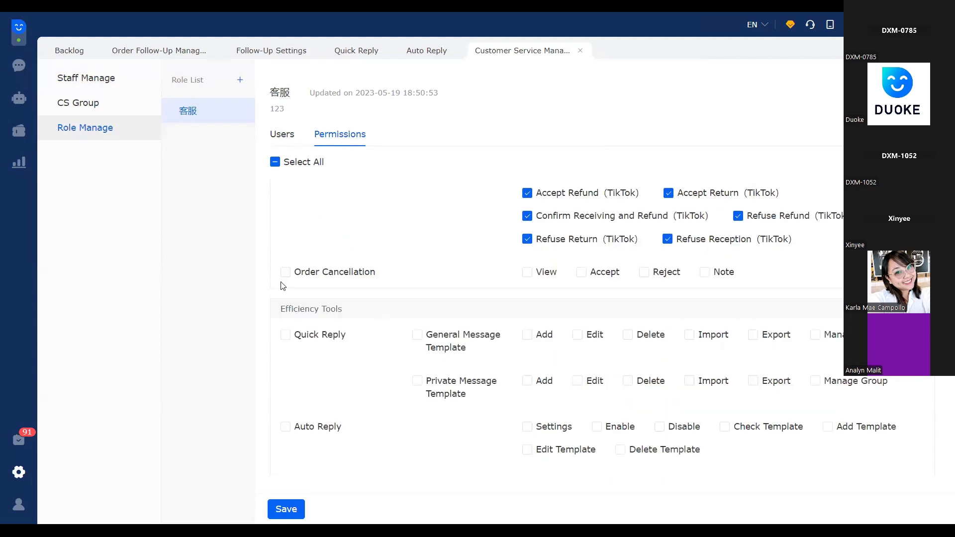
pyautogui.scroll(6, 348, 301)
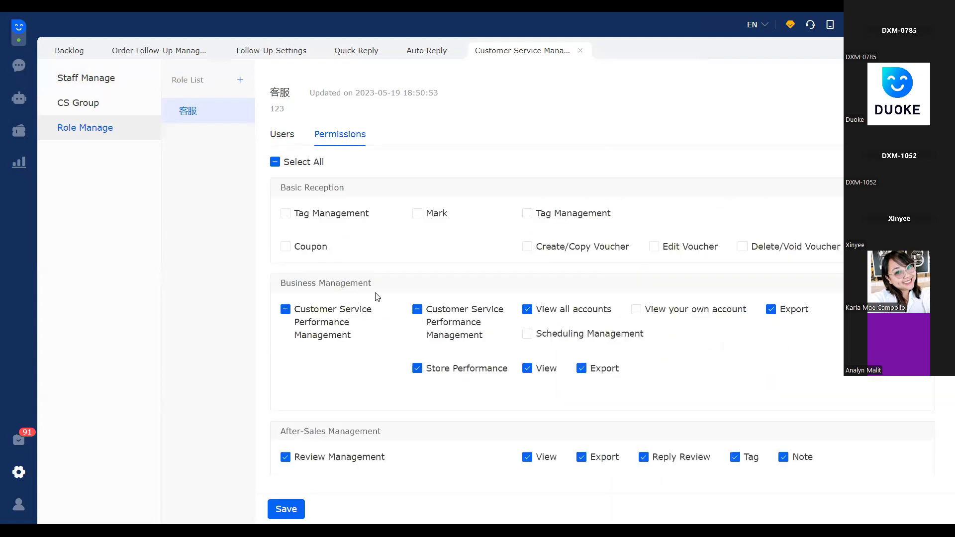
pyautogui.scroll(-1, 295, 214)
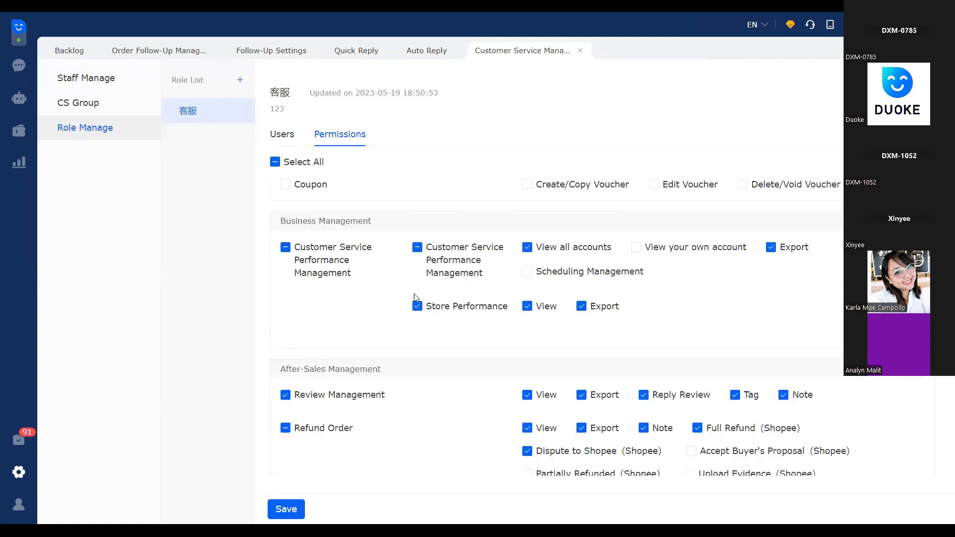
pyautogui.scroll(-2, 383, 262)
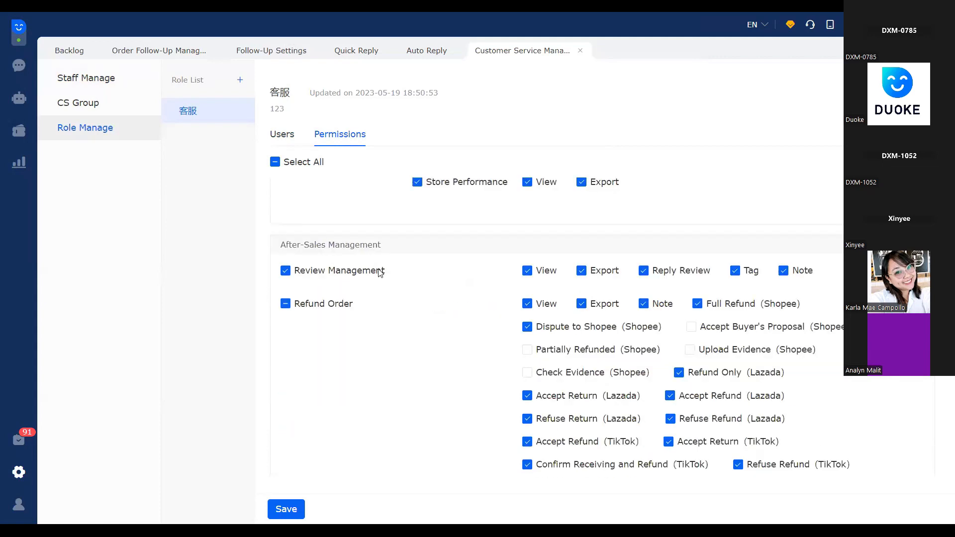
pyautogui.scroll(3, 379, 273)
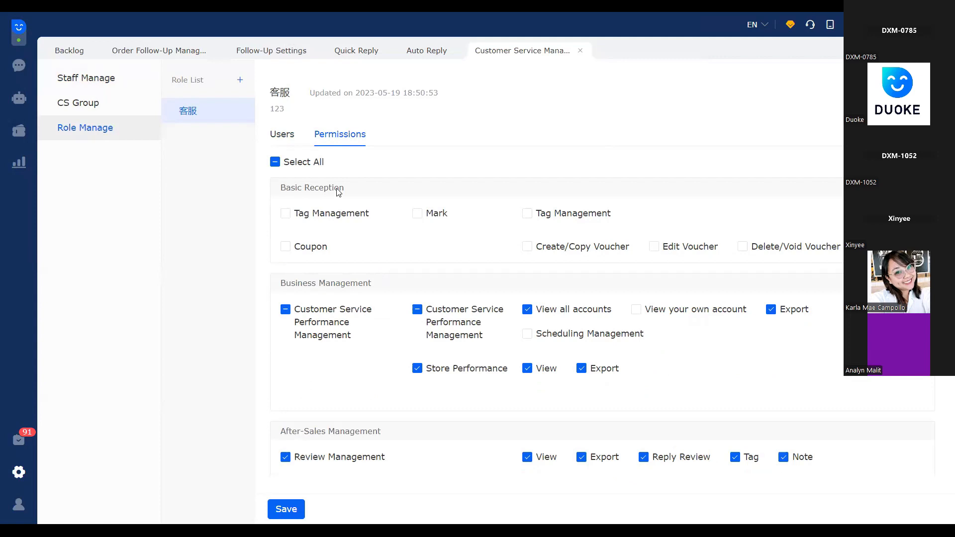
pyautogui.scroll(-4, 468, 265)
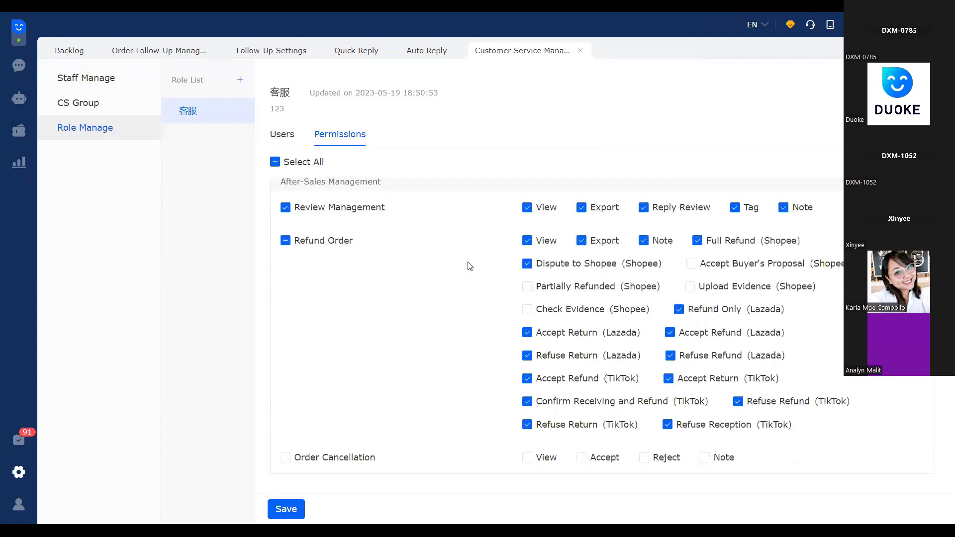
# Examine the 客服 role's permissions for efficiency tools, marketing automation, order tracking and AI Chatbot
pyautogui.scroll(-5, 388, 259)
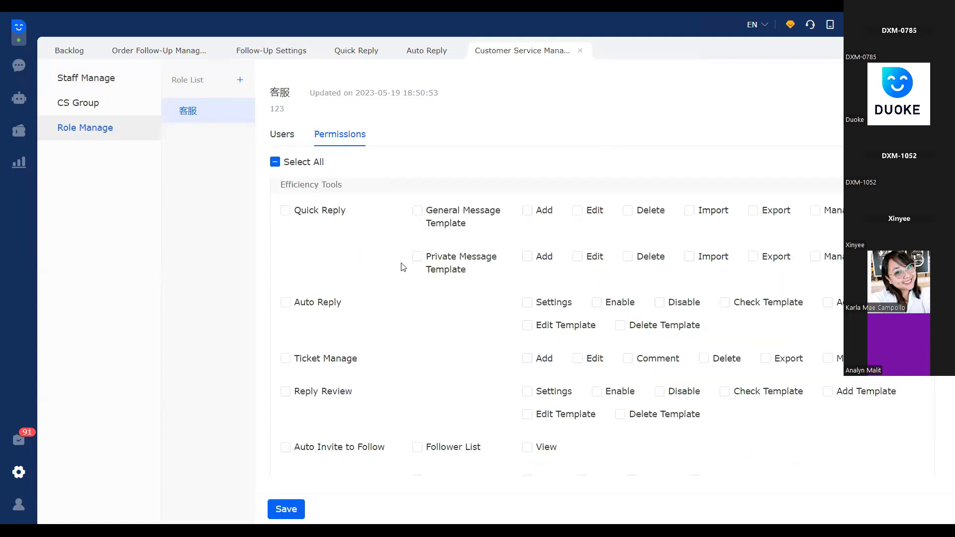
pyautogui.scroll(-4, 403, 267)
pyautogui.scroll(-3, 323, 251)
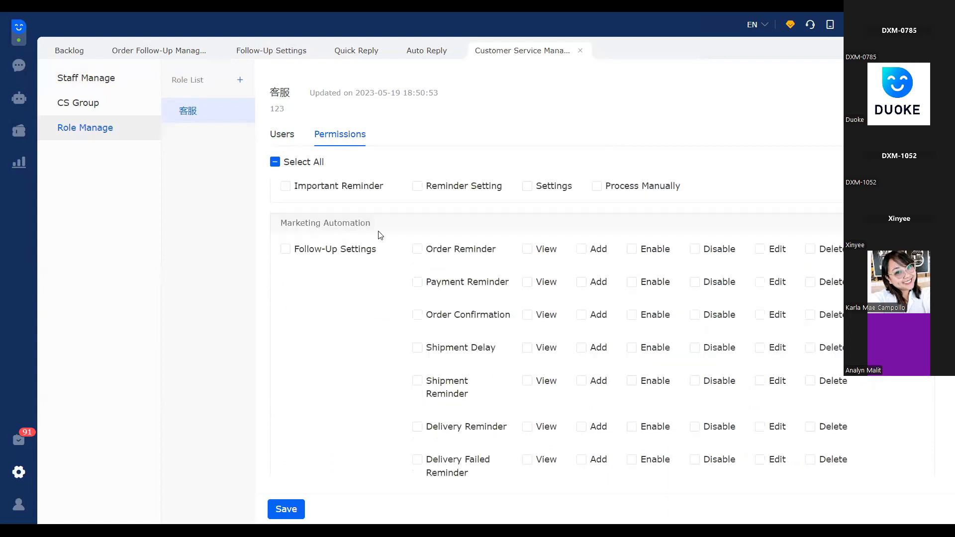
pyautogui.scroll(-1, 380, 236)
pyautogui.scroll(-10, 380, 234)
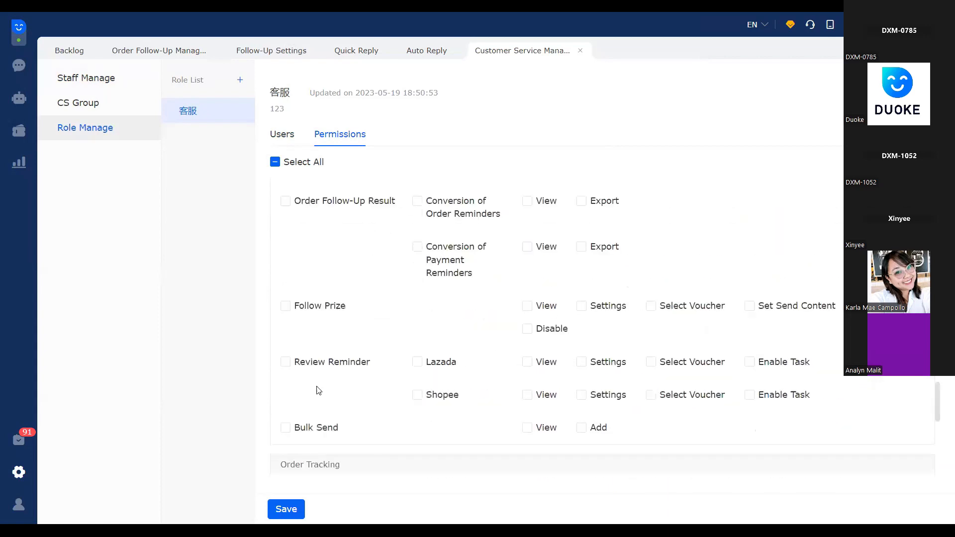
pyautogui.scroll(-1, 354, 421)
pyautogui.scroll(-8, 360, 435)
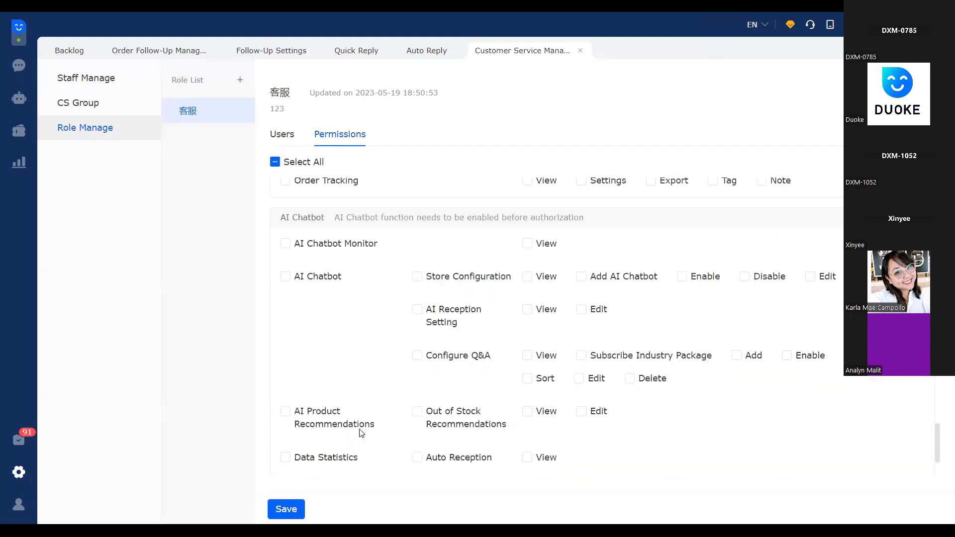
pyautogui.scroll(-1, 906, 466)
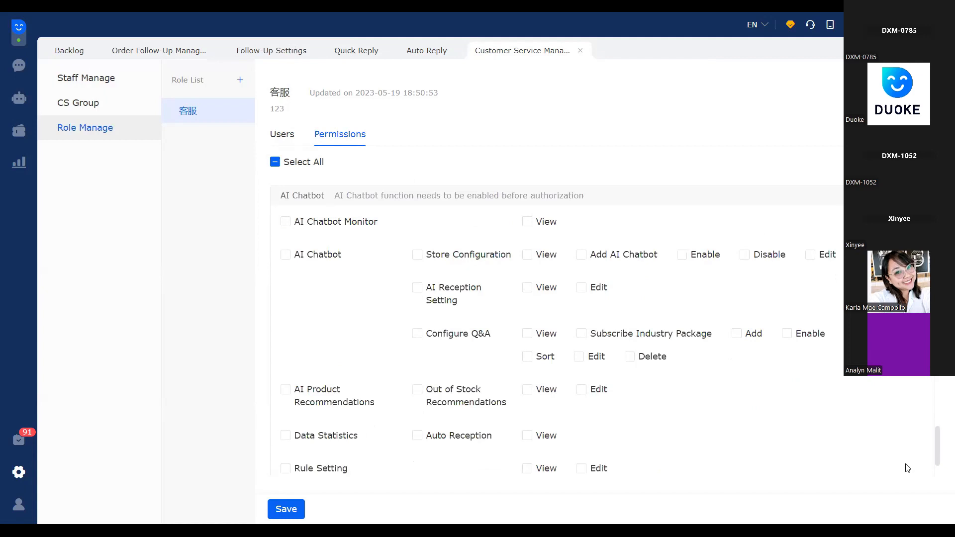
pyautogui.scroll(4, 286, 411)
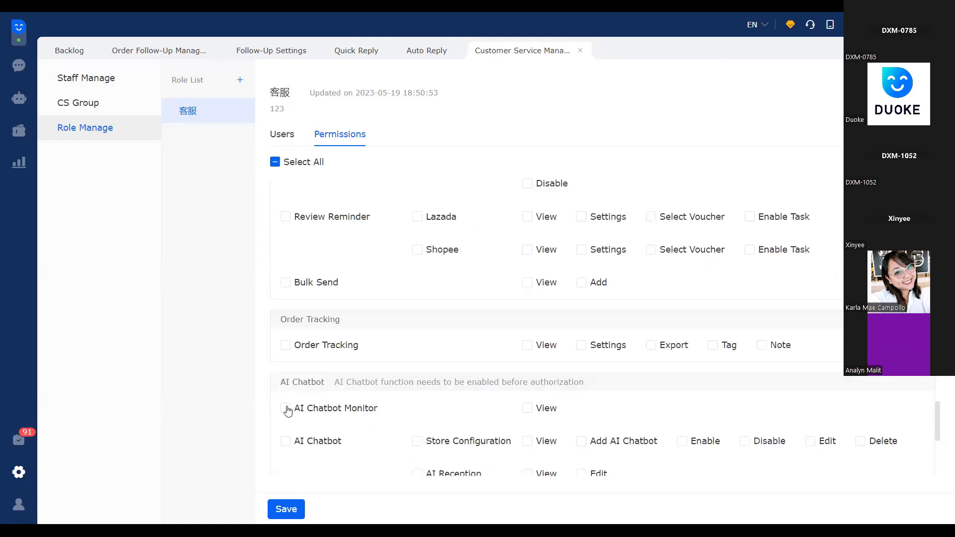
# Try granting the 客服 role all Customer Service Performance Management permissions, including viewing own account and Scheduling Management
pyautogui.click(285, 409)
pyautogui.scroll(4, 315, 344)
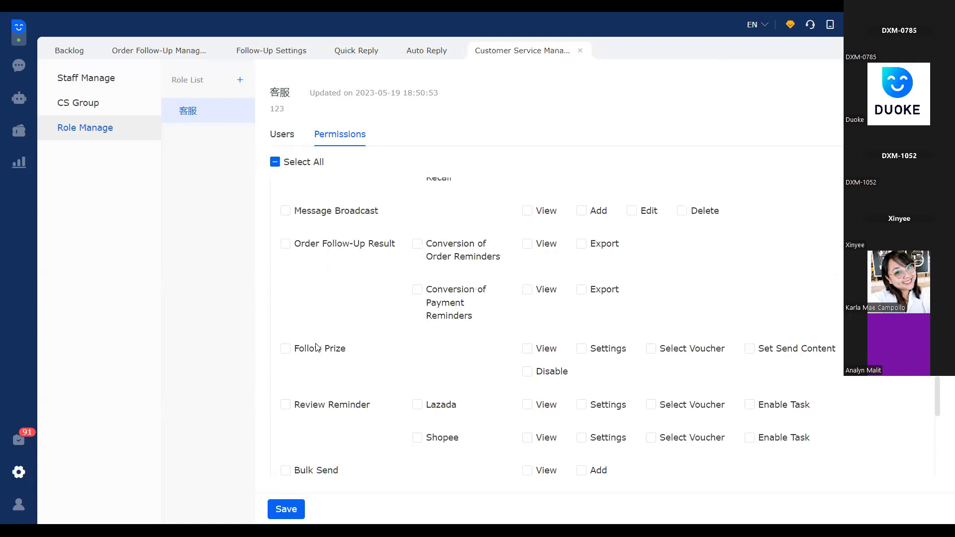
pyautogui.scroll(15, 317, 347)
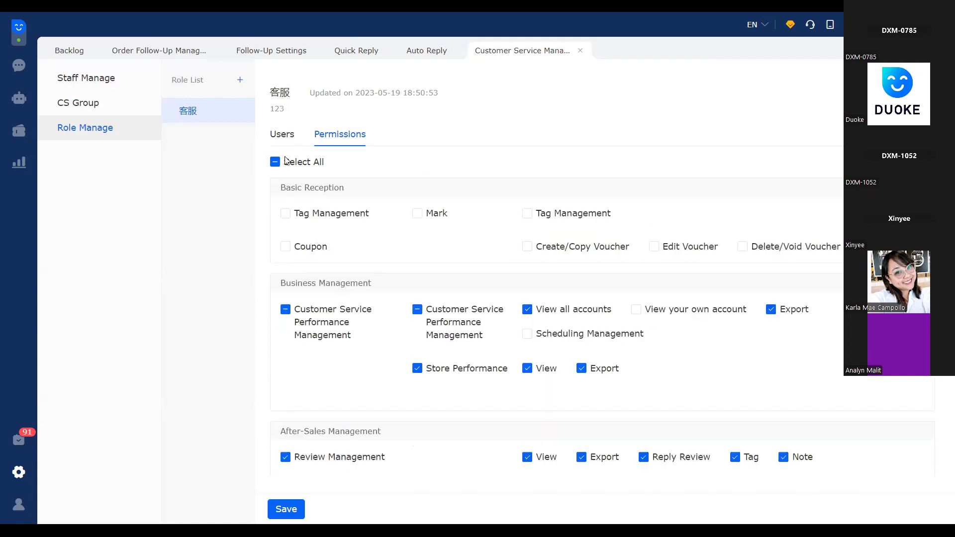
pyautogui.click(286, 215)
pyautogui.click(286, 310)
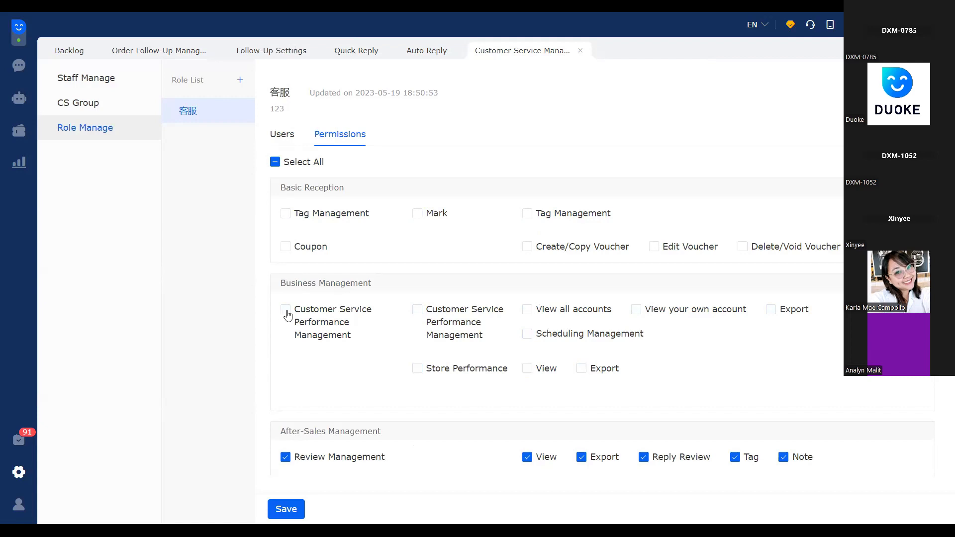
pyautogui.click(285, 311)
pyautogui.scroll(-10, 426, 270)
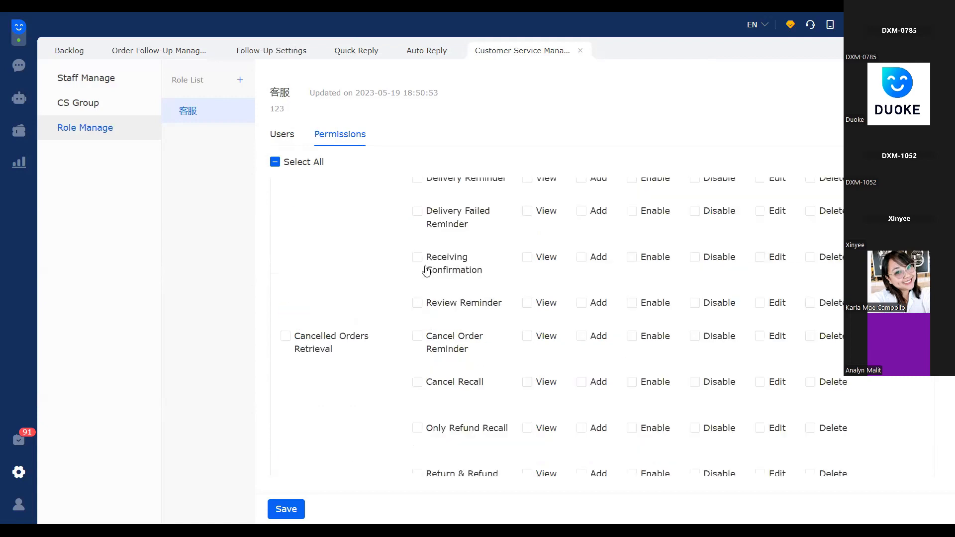
pyautogui.scroll(-10, 426, 277)
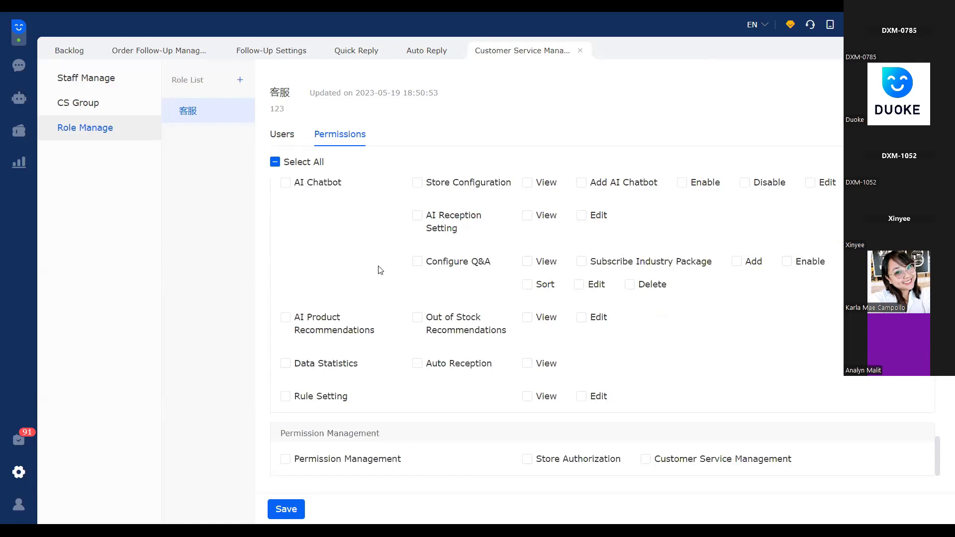
pyautogui.scroll(10, 381, 280)
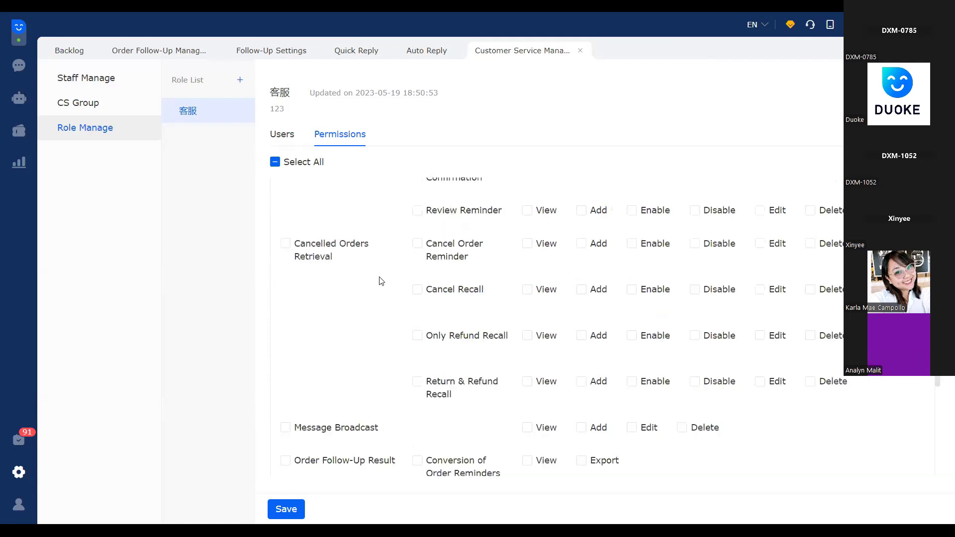
pyautogui.scroll(5, 381, 281)
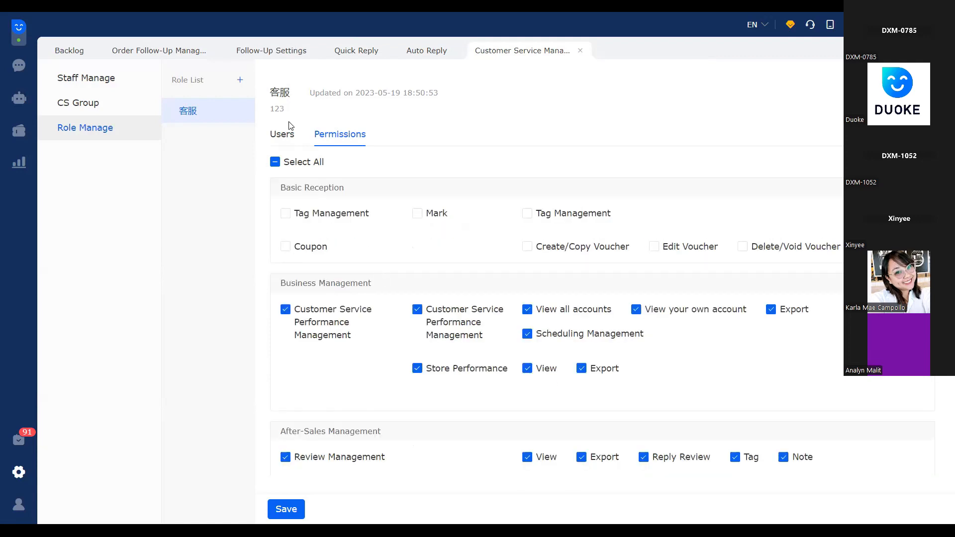
# Recheck the 客服 role's permissions against the staff list and highlight the newly added account's row there
pyautogui.click(97, 80)
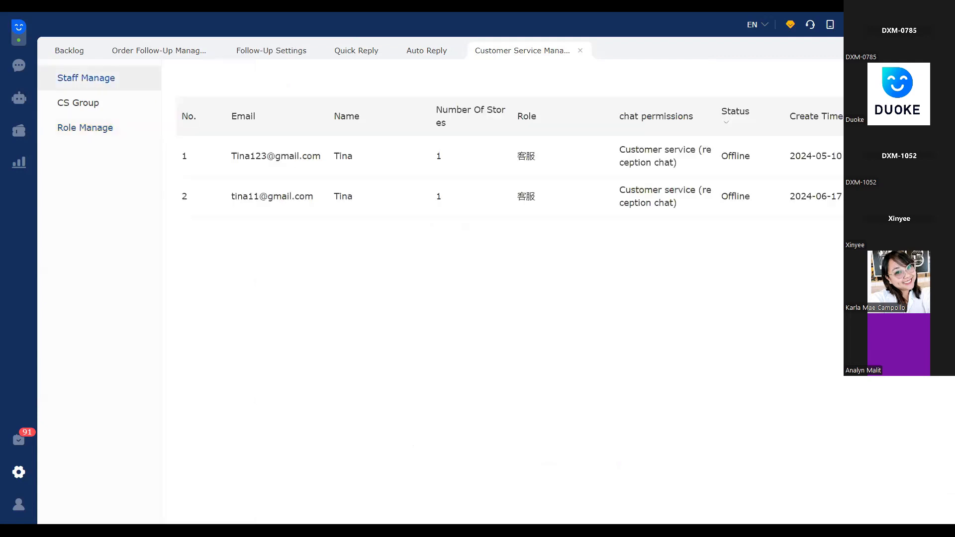
pyautogui.click(105, 133)
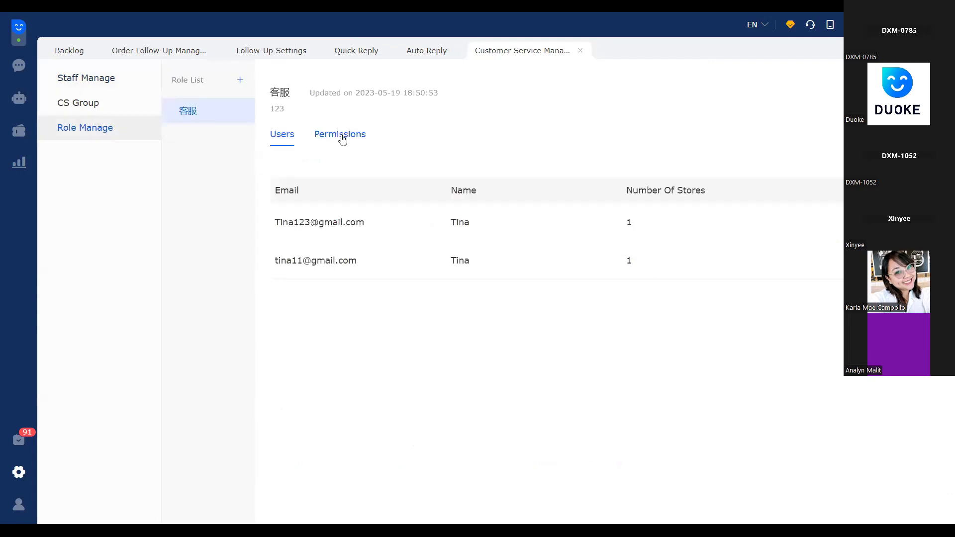
pyautogui.click(342, 138)
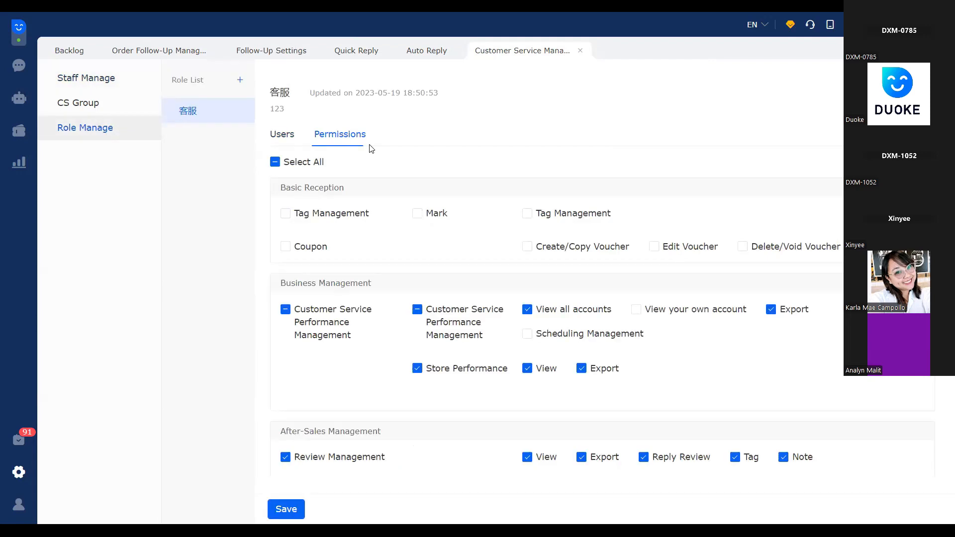
pyautogui.click(120, 83)
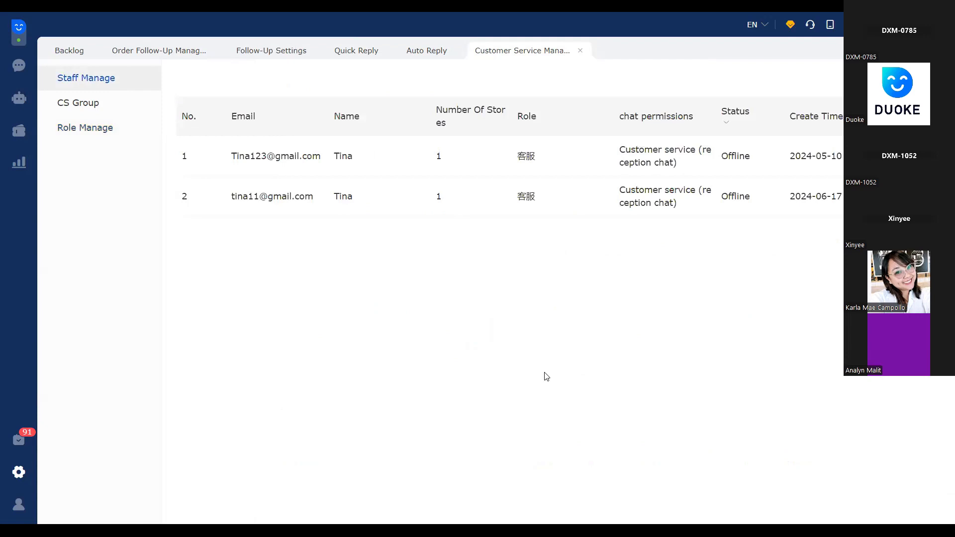
pyautogui.moveTo(233, 194); pyautogui.dragTo(848, 196)
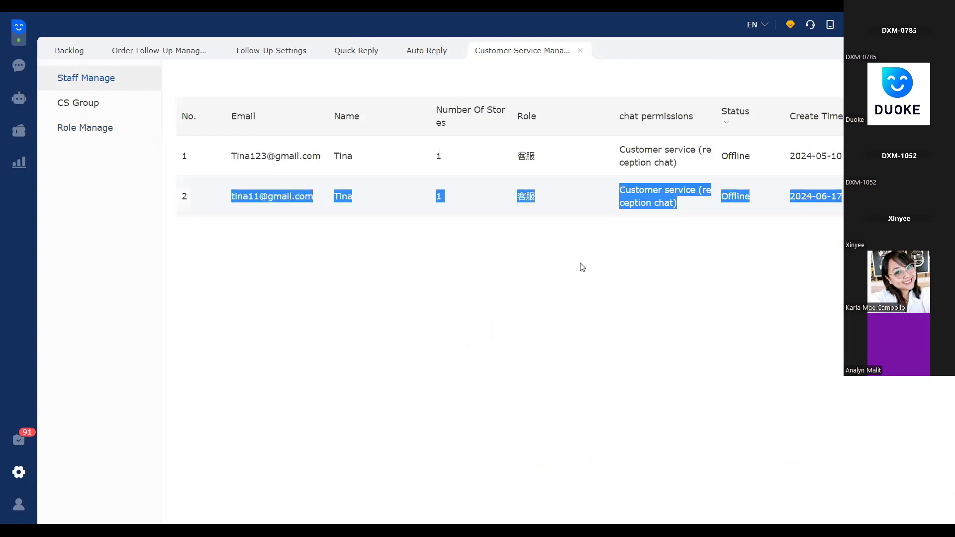
pyautogui.click(459, 264)
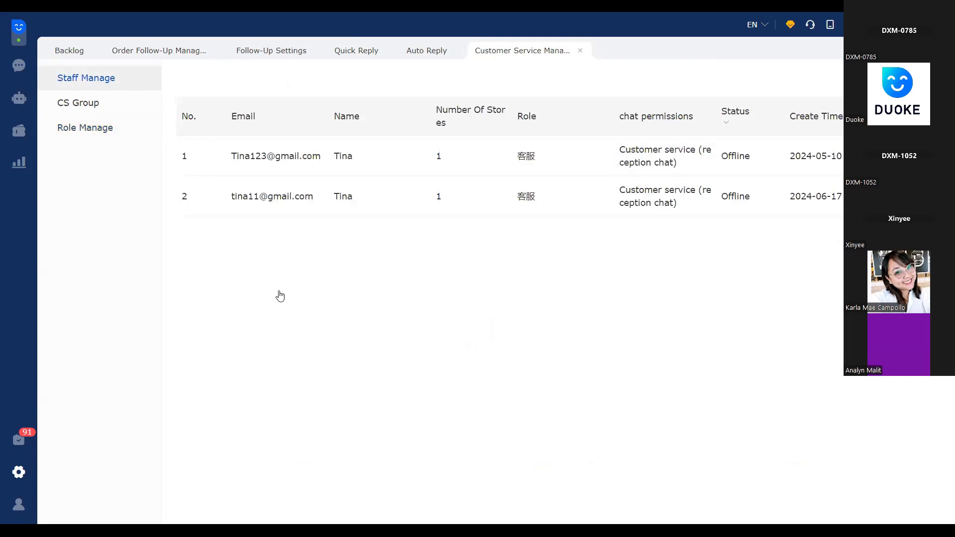
# Open the AI Chatbot page listing the chatbots with their sales markets and industry packages
pyautogui.click(16, 170)
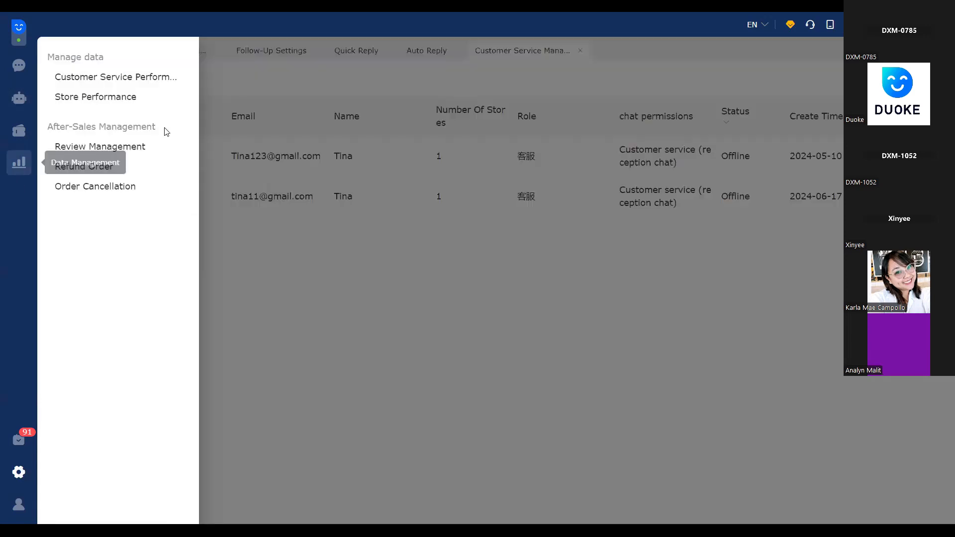
pyautogui.click(384, 329)
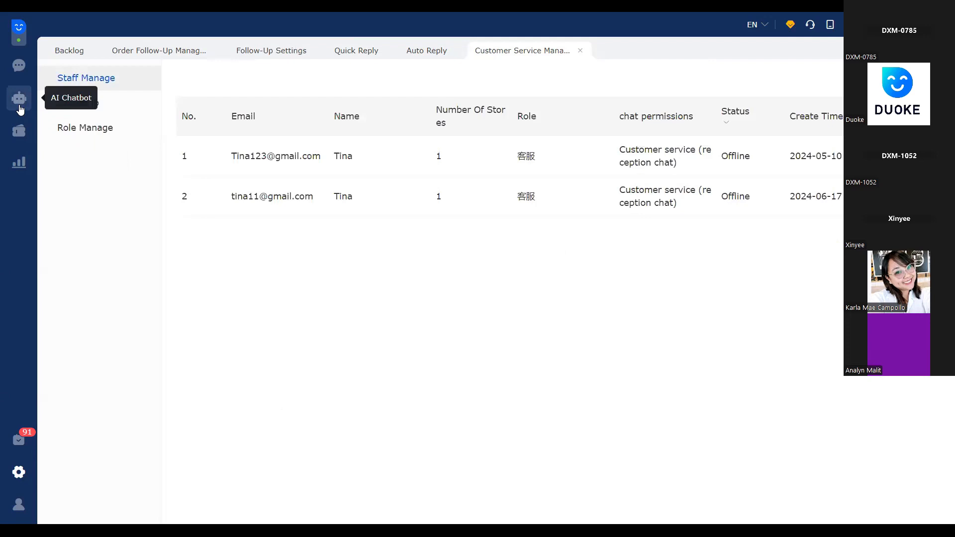
pyautogui.click(20, 108)
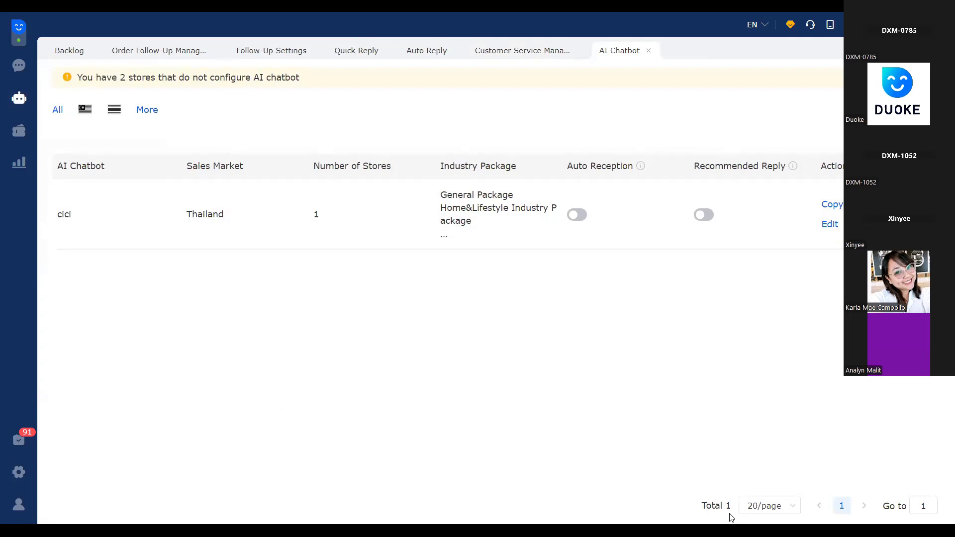
# Switch to the WPS PDF 多客介绍英文版（618）.pdf and present its page 8, AI Intelligent Chatbot, in full screen
pyautogui.hotkey('alt', 'Tab')
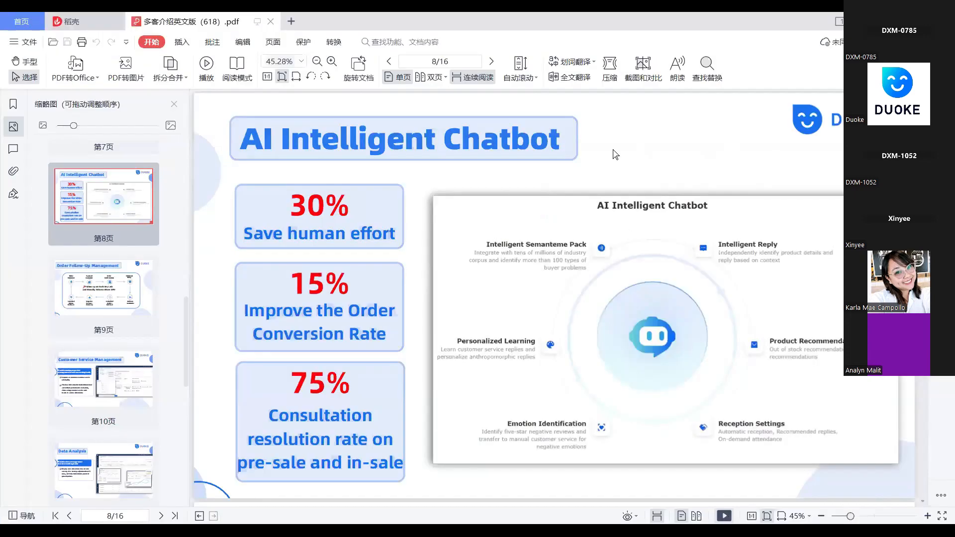
pyautogui.press('F5')
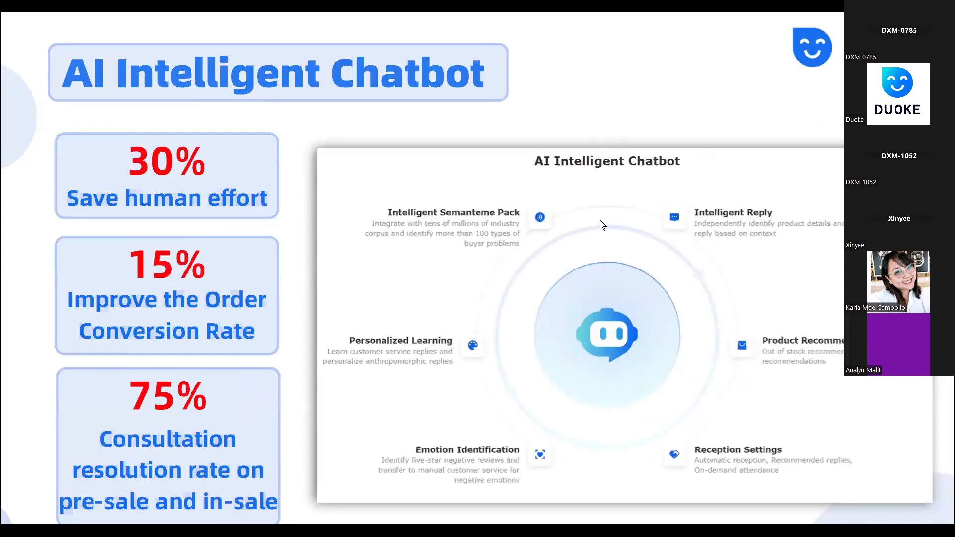
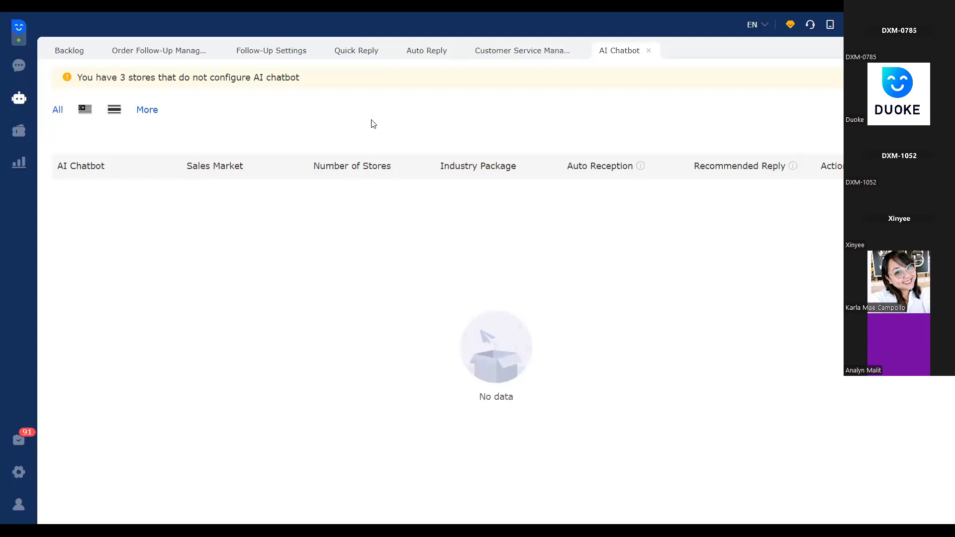
# Start adding an AI chatbot with Malaysia as the sales market and AI-MINI as its name
pyautogui.click(605, 142)
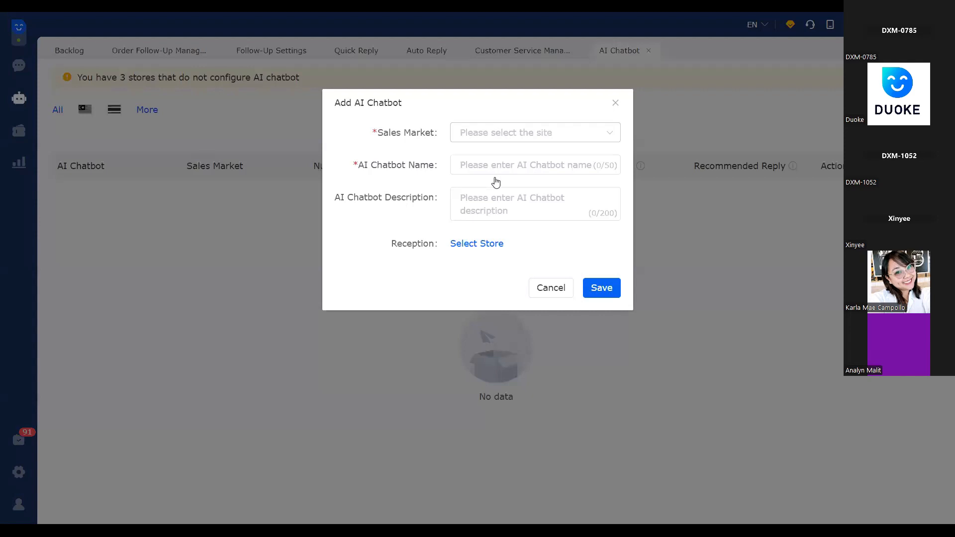
pyautogui.click(487, 134)
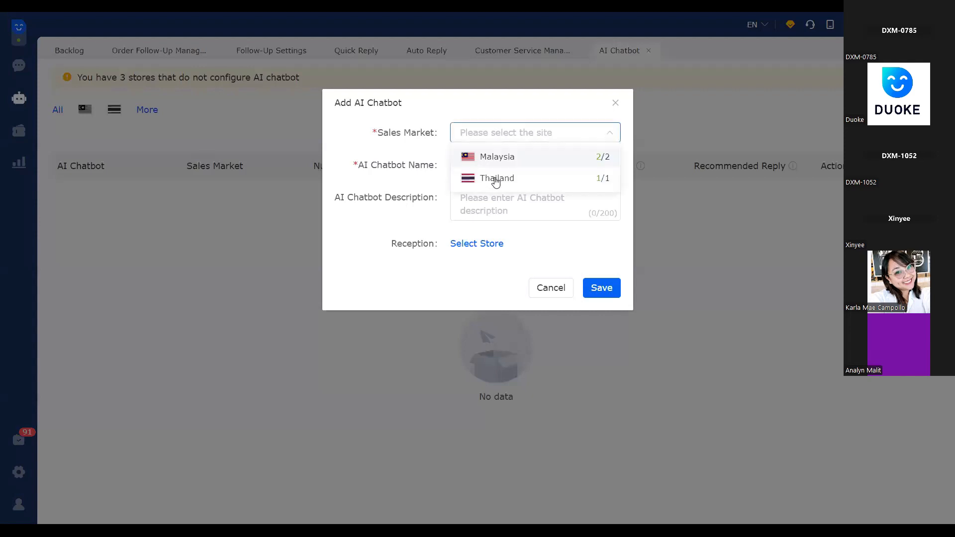
pyautogui.click(518, 158)
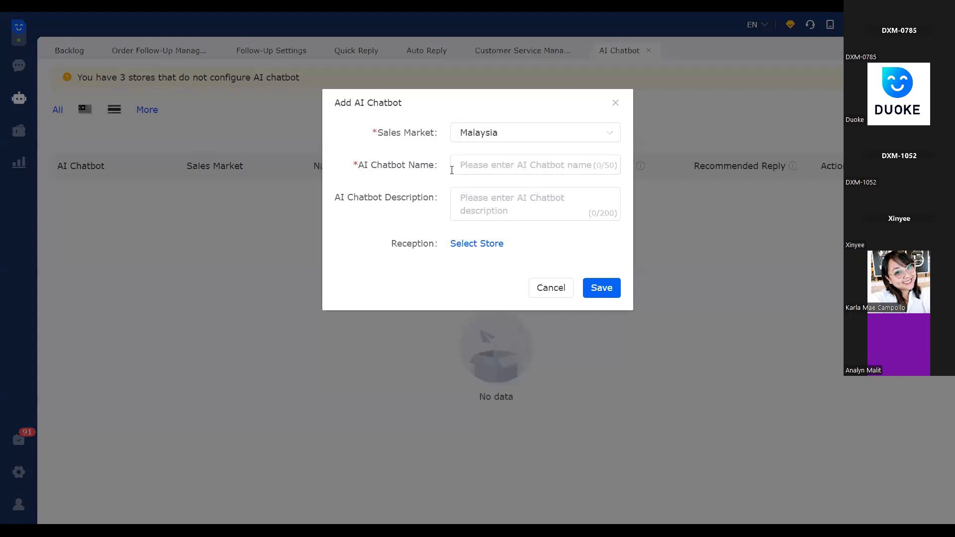
pyautogui.tripleClick(451, 170)
pyautogui.click(452, 170)
pyautogui.write('MINI')
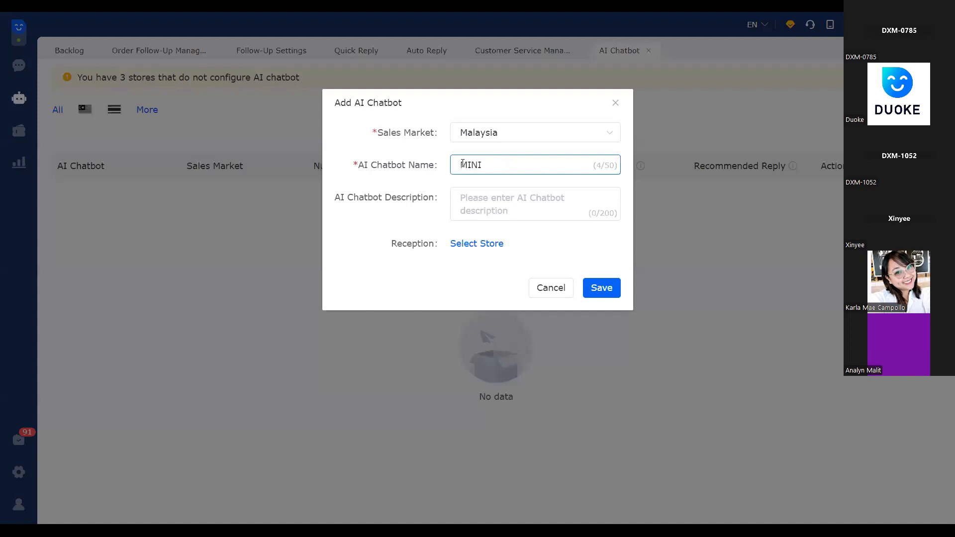
pyautogui.click(460, 165)
pyautogui.write('AI-')
# Assign only the Lazada store HappyWinnie to the chatbot's reception and save the new chatbot
pyautogui.click(468, 245)
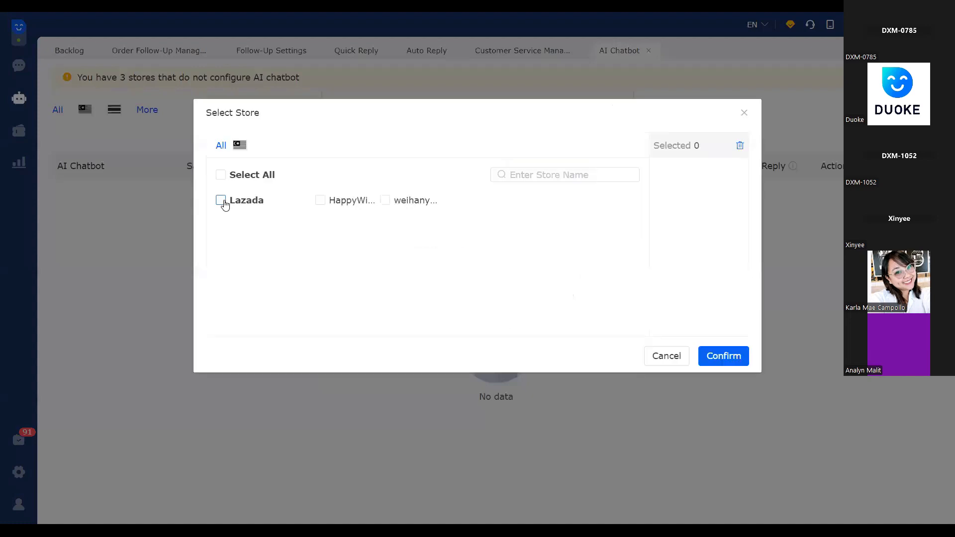
pyautogui.click(221, 200)
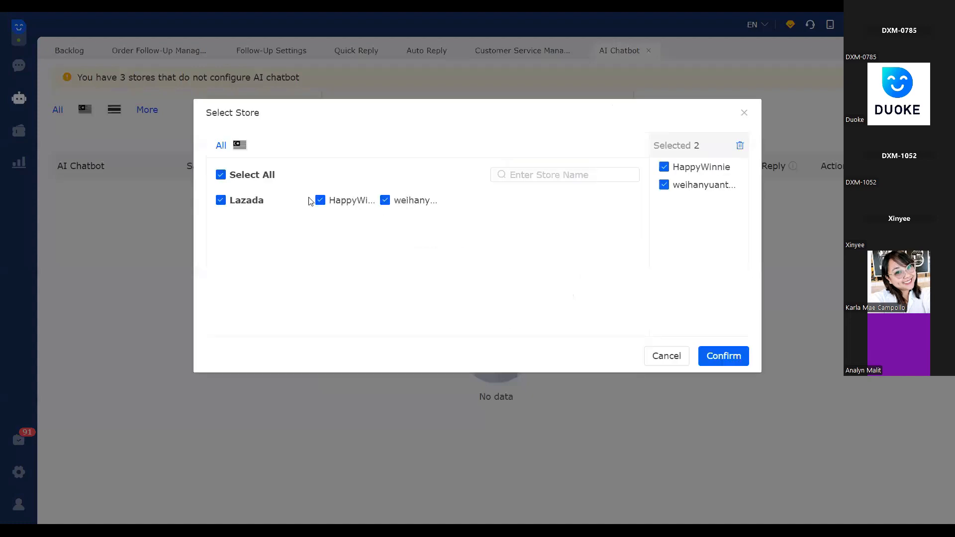
pyautogui.click(386, 200)
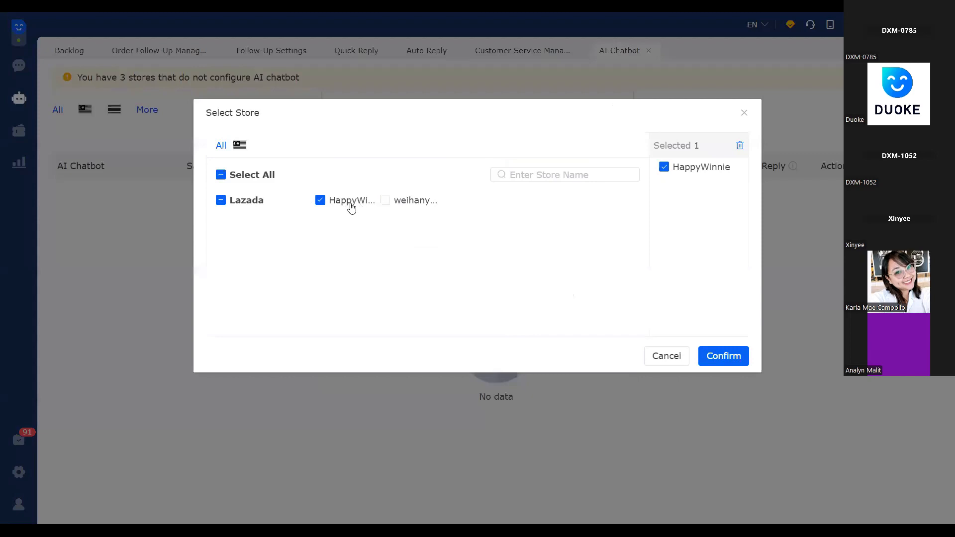
pyautogui.click(721, 357)
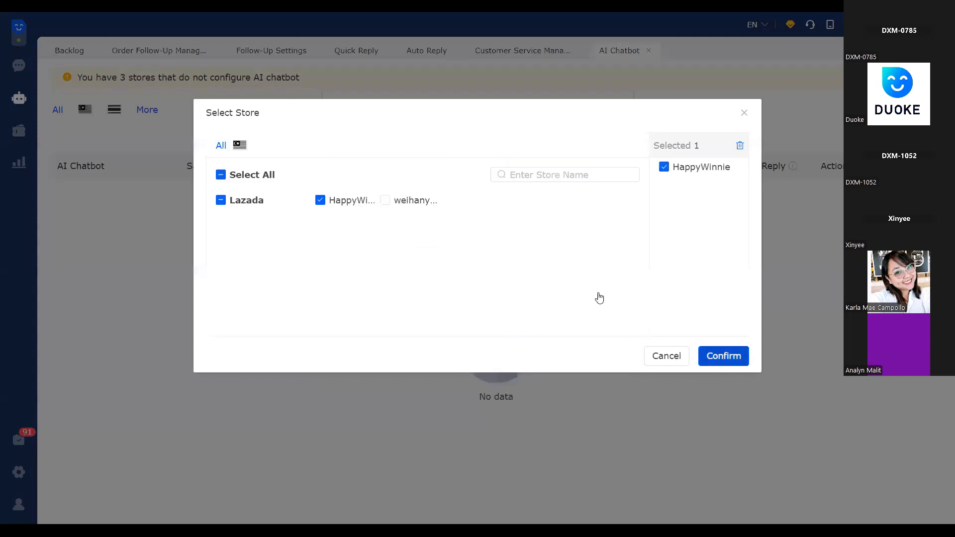
pyautogui.click(599, 288)
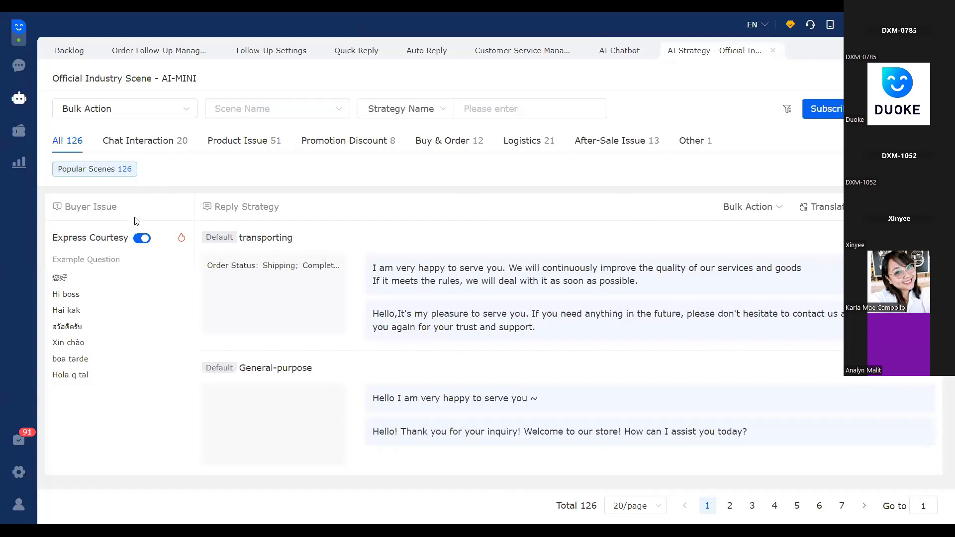
# Examine AI-MINI's Official Industry Scene list, comparing the buyer issues, example questions and reply strategies
pyautogui.scroll(-1, 137, 377)
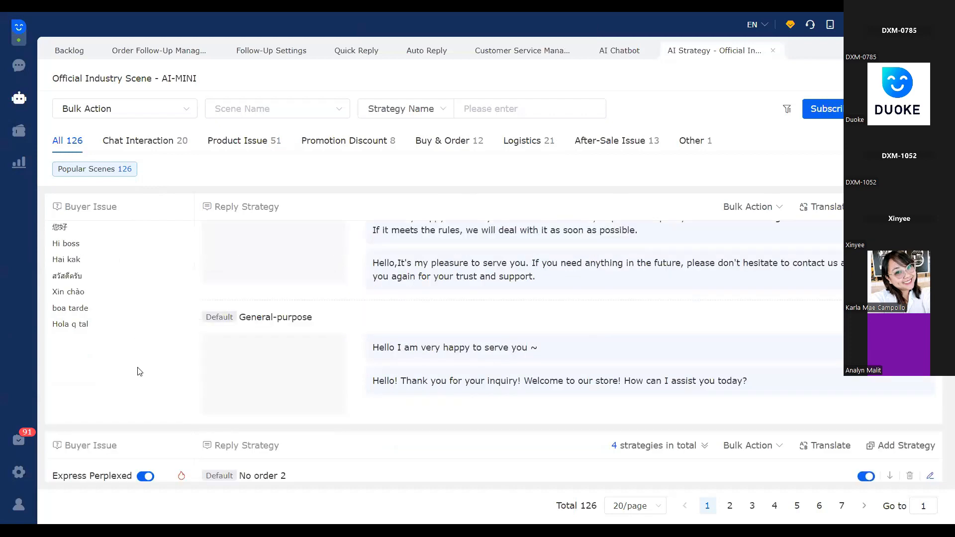
pyautogui.scroll(1, 138, 371)
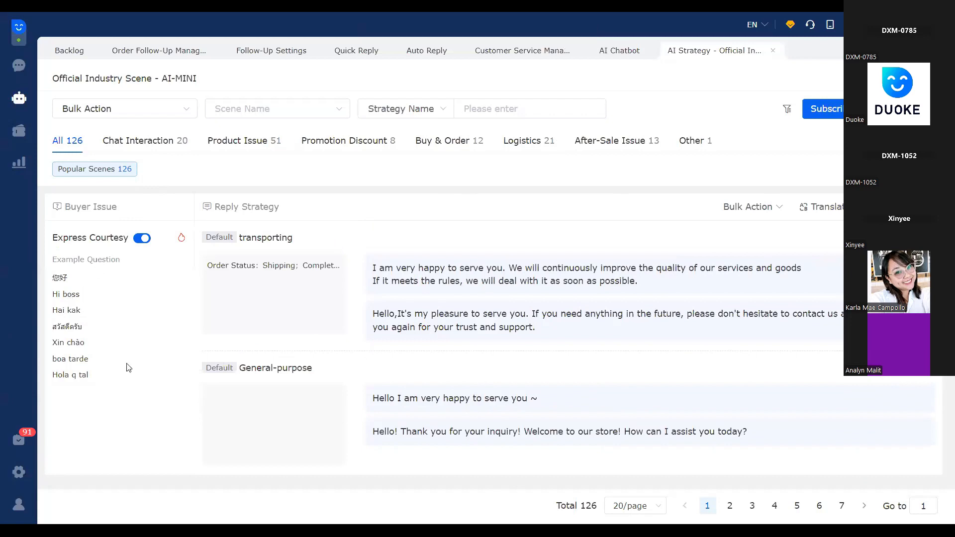
pyautogui.scroll(-5, 128, 368)
pyautogui.scroll(-5, 128, 368)
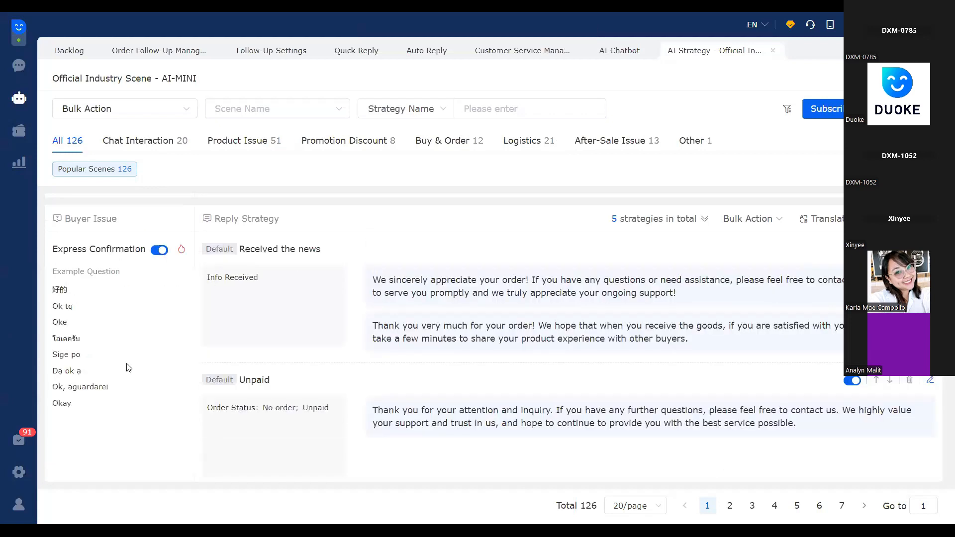
pyautogui.scroll(-3, 117, 367)
pyautogui.scroll(-5, 111, 367)
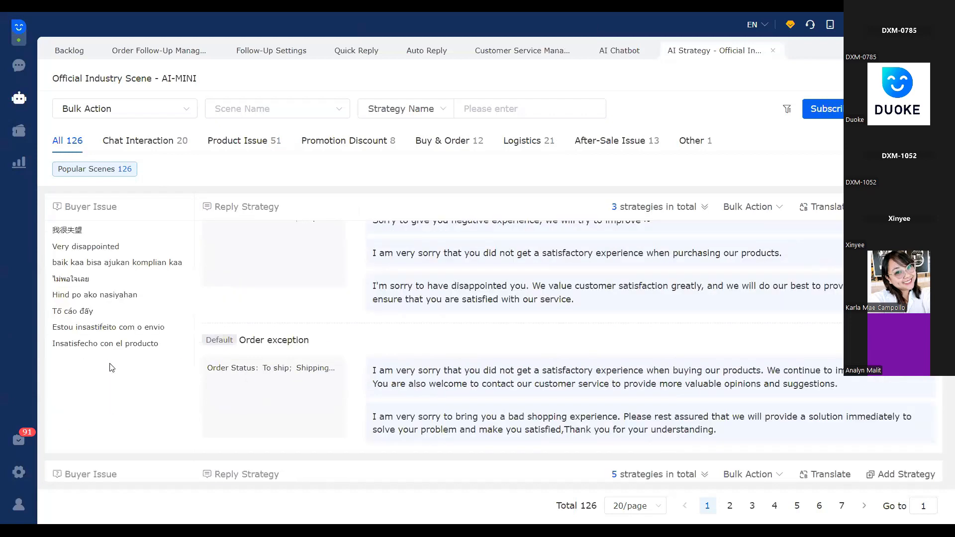
pyautogui.scroll(-5, 108, 338)
pyautogui.scroll(-5, 107, 301)
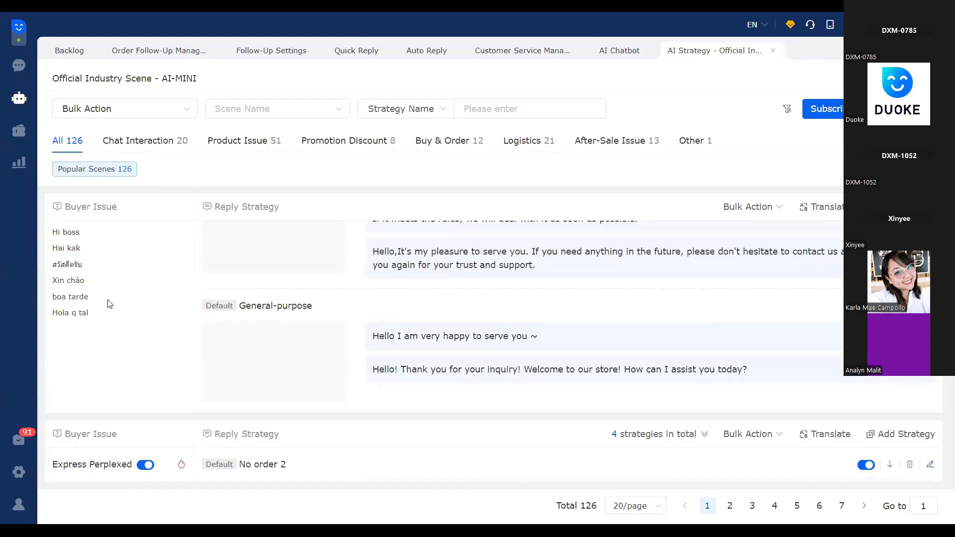
pyautogui.scroll(1, 111, 328)
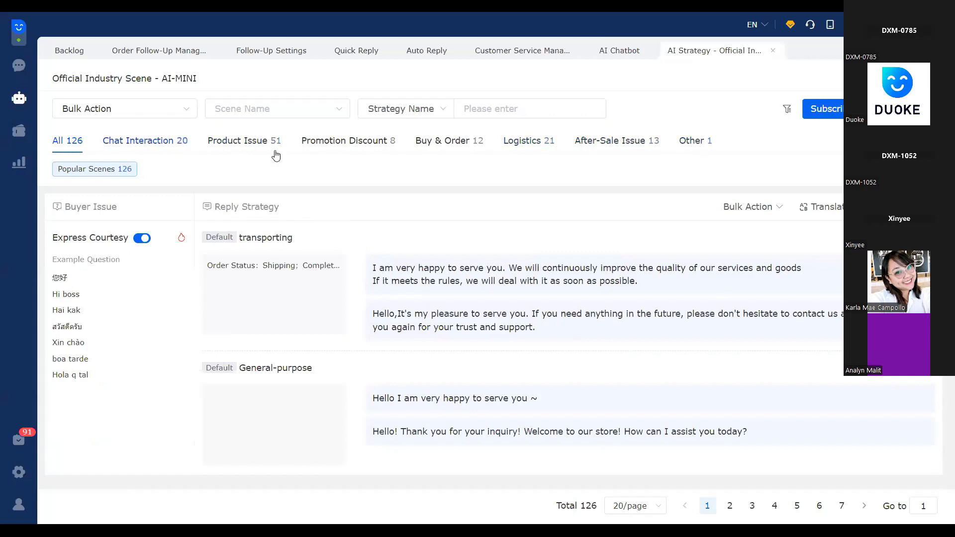
# Filter the scenes to Chat Interaction greetings and highlight the "Hi boss" example and both replies of the transporting strategy
pyautogui.click(161, 143)
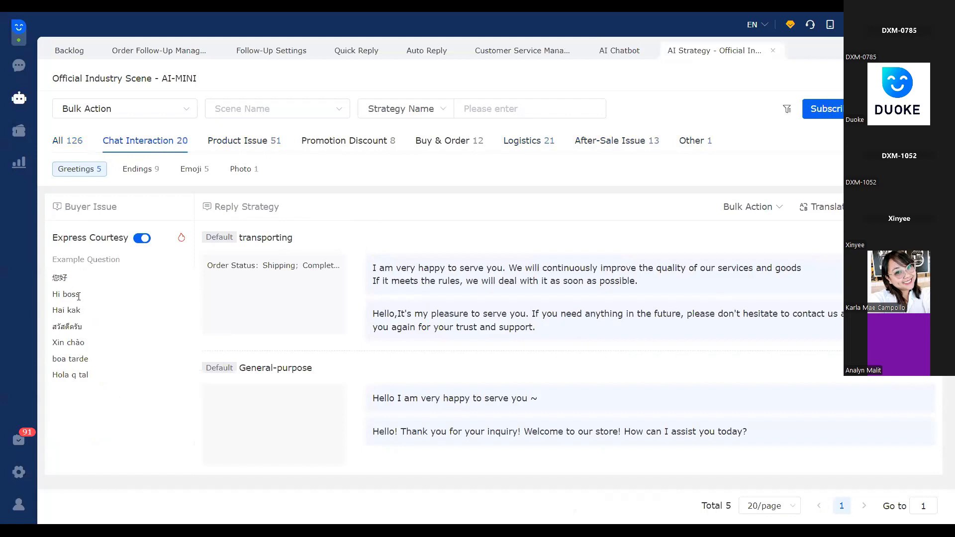
pyautogui.moveTo(53, 294); pyautogui.dragTo(80, 294)
pyautogui.moveTo(373, 268); pyautogui.dragTo(660, 297)
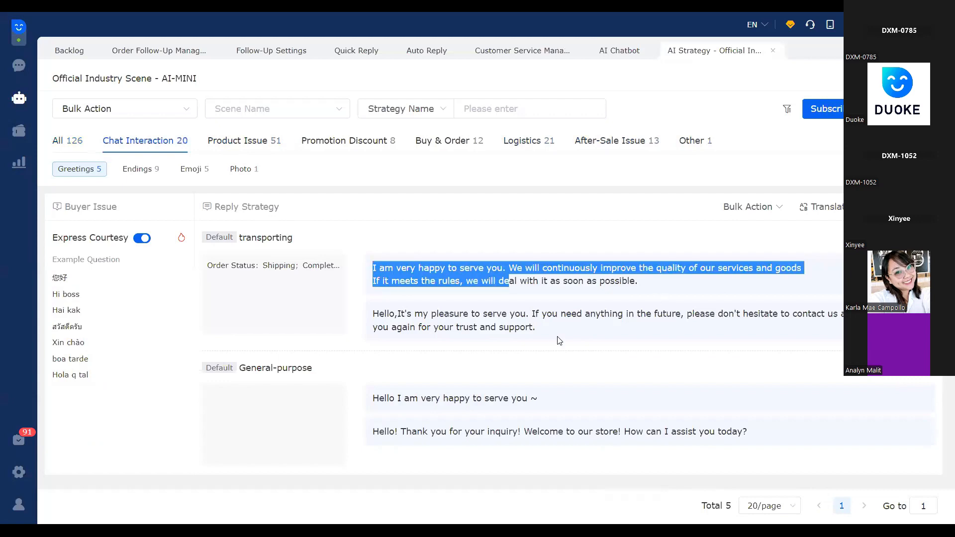
pyautogui.moveTo(542, 333); pyautogui.dragTo(372, 314)
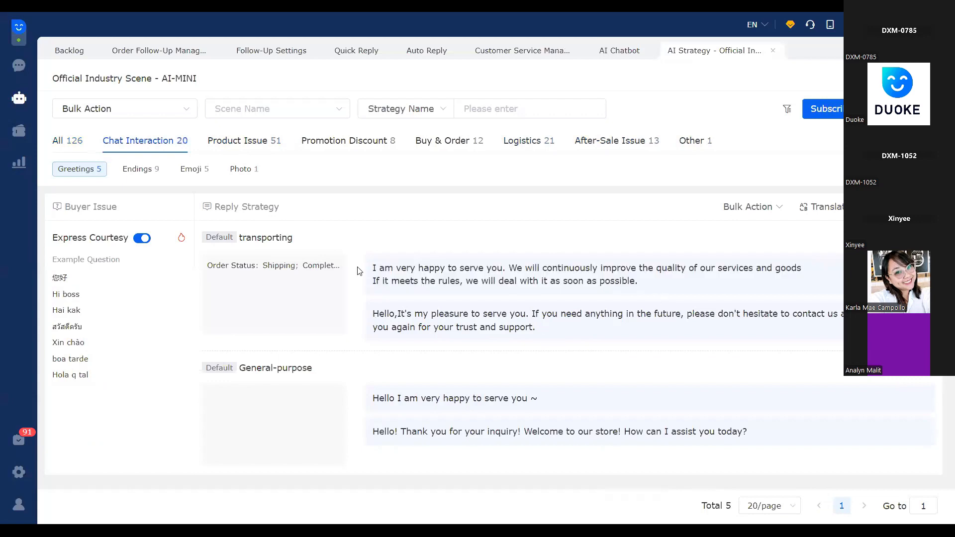
pyautogui.moveTo(373, 269); pyautogui.dragTo(650, 297)
pyautogui.click(507, 279)
pyautogui.moveTo(578, 334); pyautogui.dragTo(506, 250)
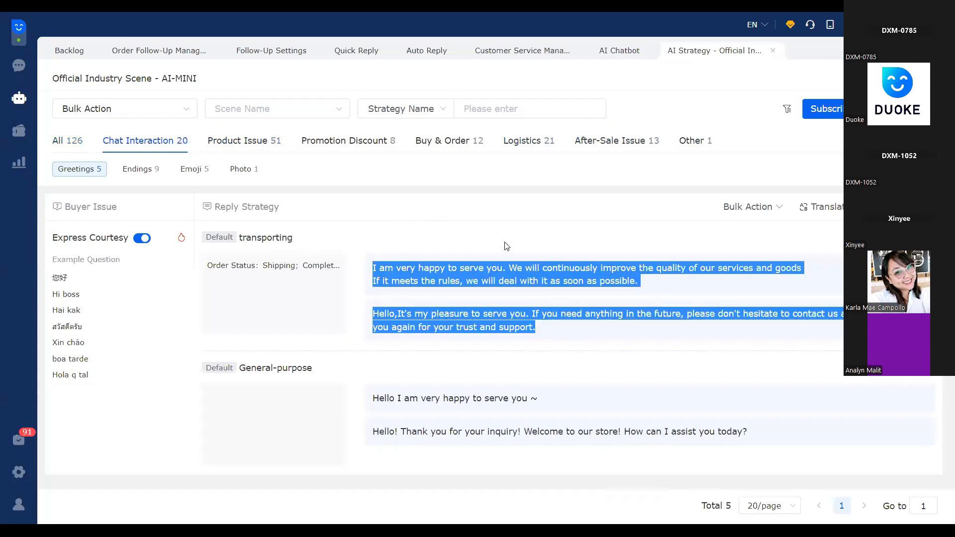
pyautogui.click(506, 246)
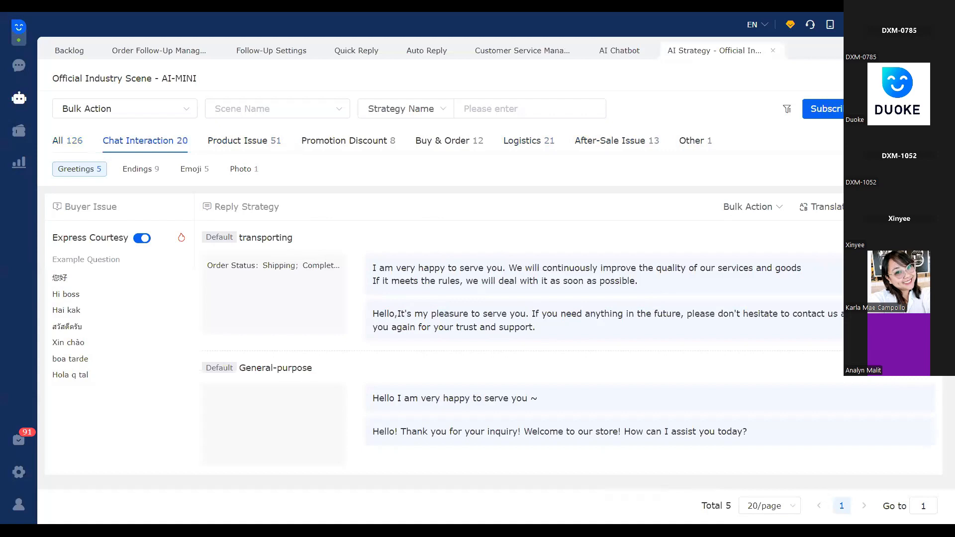
# Open the transporting strategy of Express Courtesy for editing and highlight the text of its first reply
pyautogui.click(906, 238)
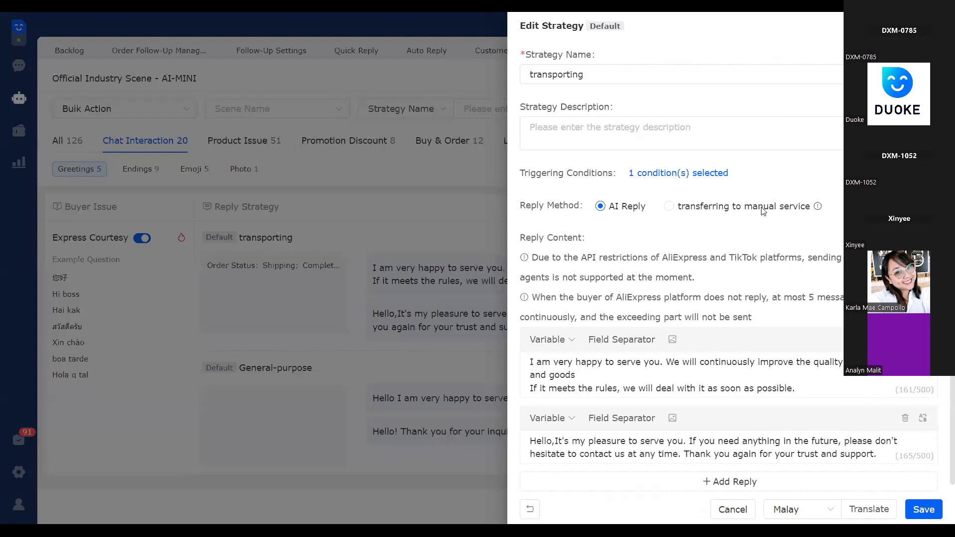
pyautogui.scroll(-1, 762, 211)
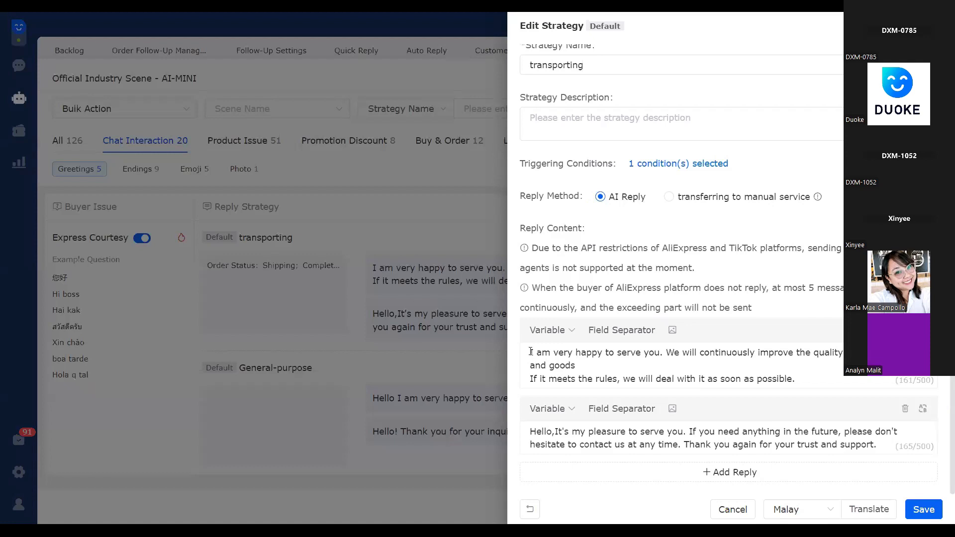
pyautogui.keyDown('shift'); pyautogui.click(809, 381); pyautogui.keyUp('shift')
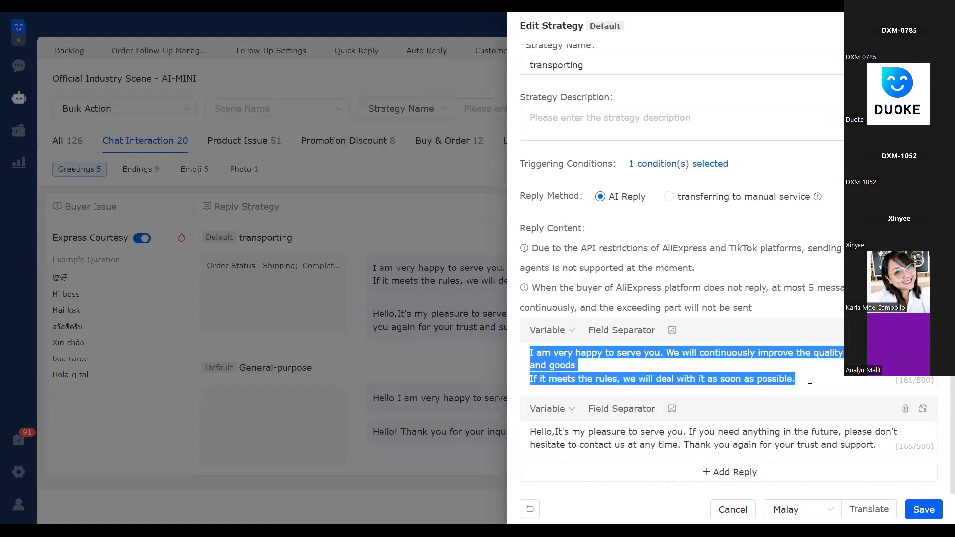
pyautogui.moveTo(796, 379); pyautogui.dragTo(669, 366)
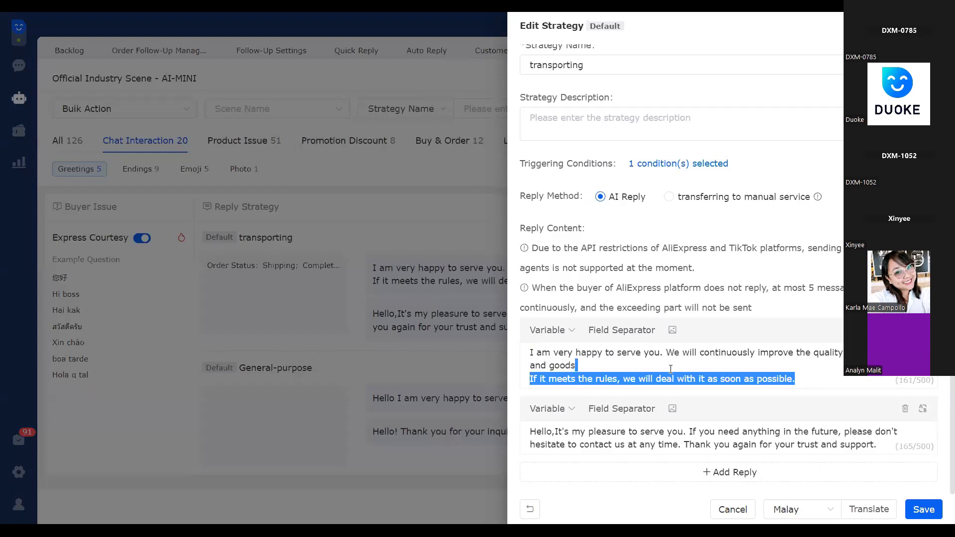
pyautogui.moveTo(626, 318); pyautogui.dragTo(626, 320)
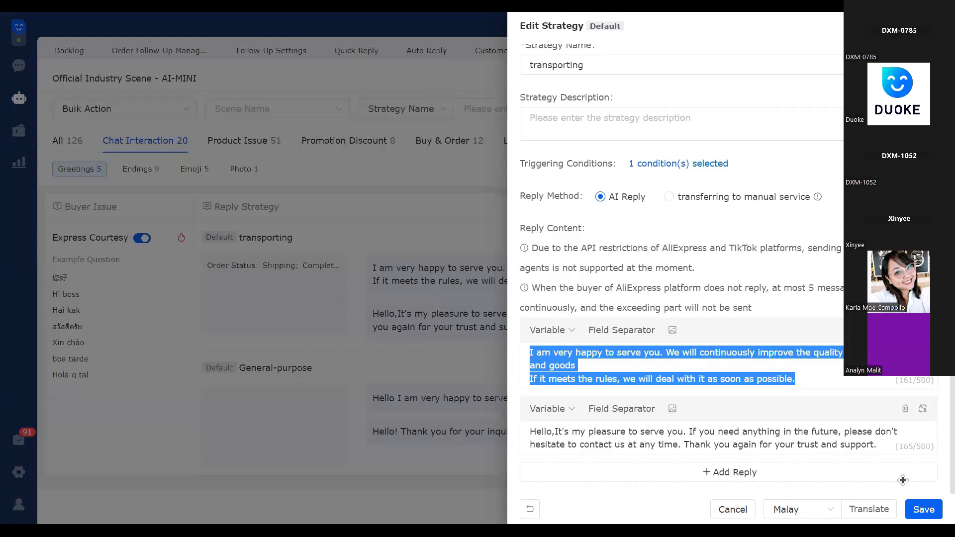
# Try adding a blank third reply to the transporting strategy, delete it, and close the strategy editor
pyautogui.click(737, 474)
pyautogui.scroll(-2, 580, 432)
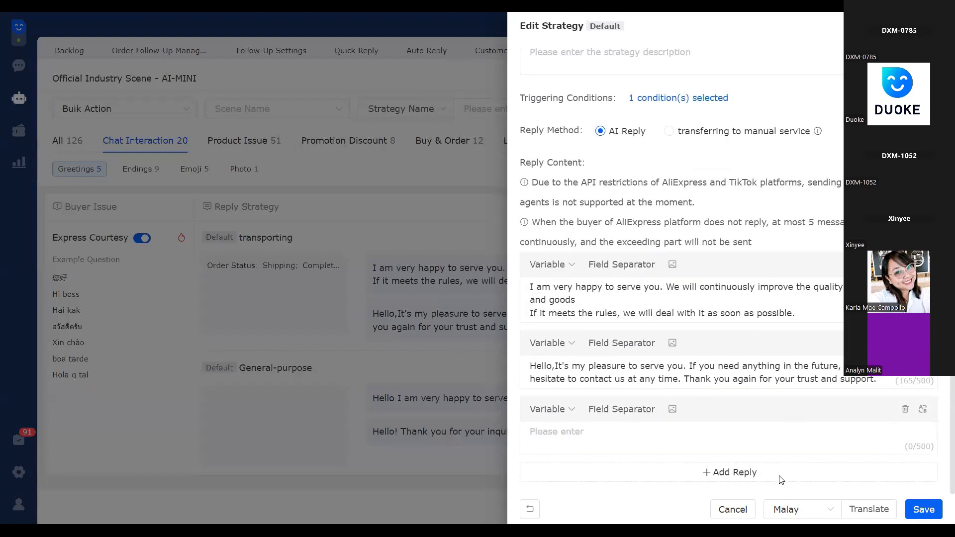
pyautogui.click(905, 408)
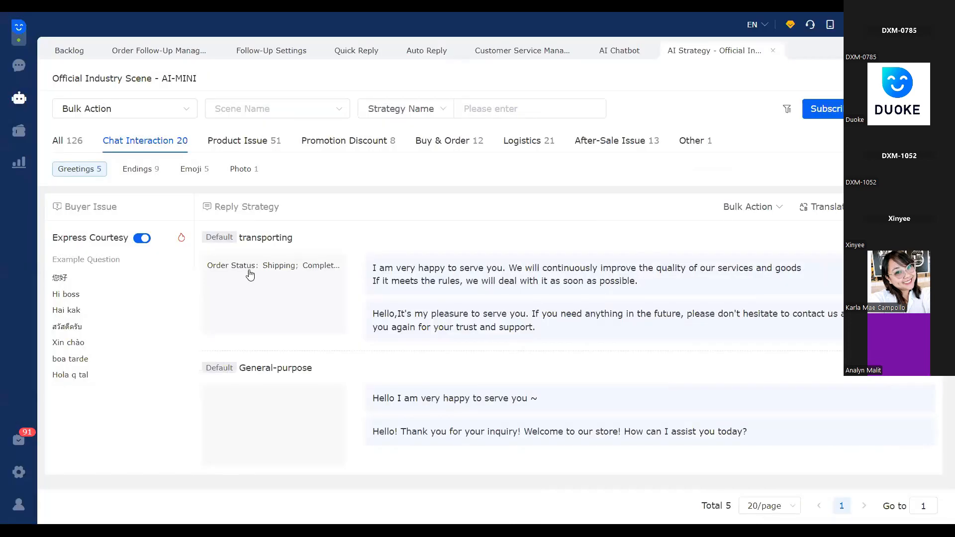
pyautogui.click(481, 342)
# Look through the remaining Greetings scenes under Chat Interaction and return to the first one
pyautogui.scroll(-1, 461, 326)
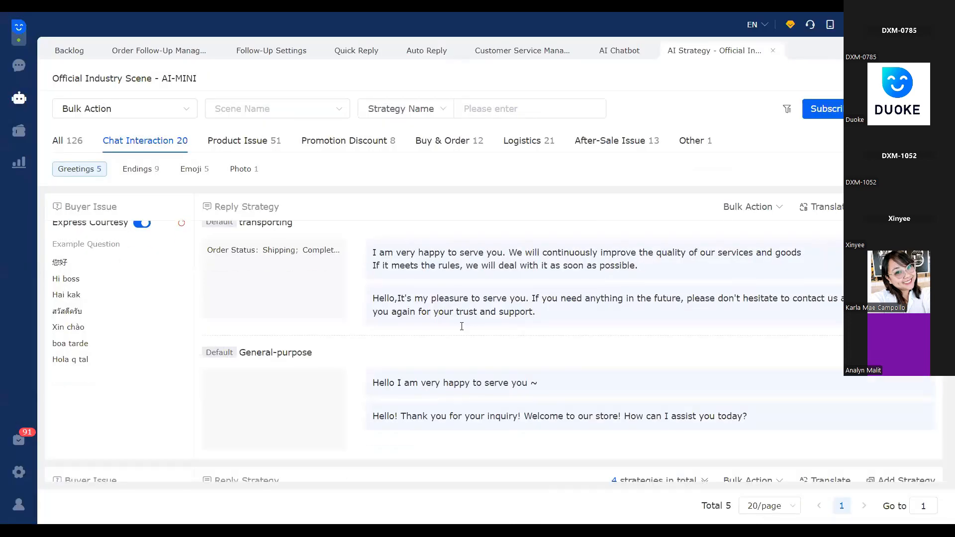
pyautogui.scroll(-3, 461, 326)
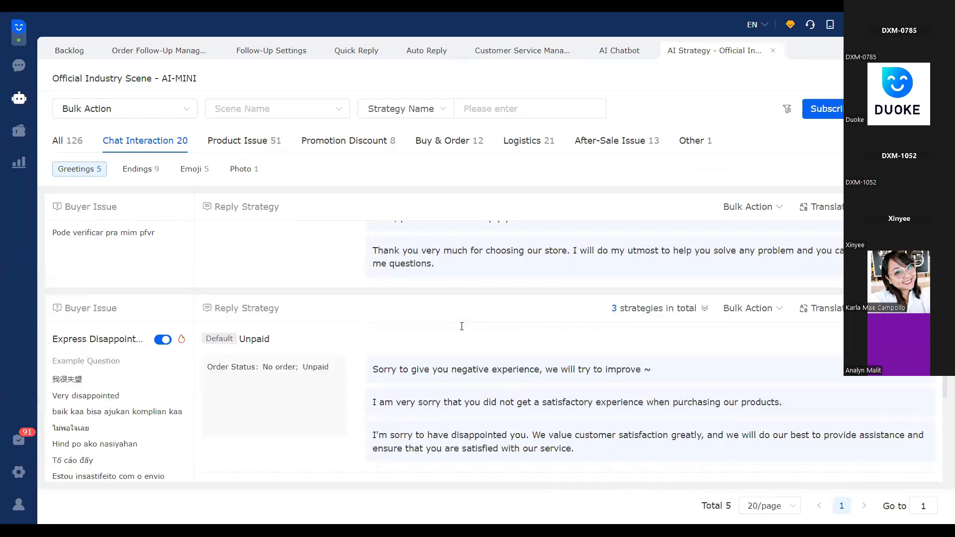
pyautogui.click(102, 169)
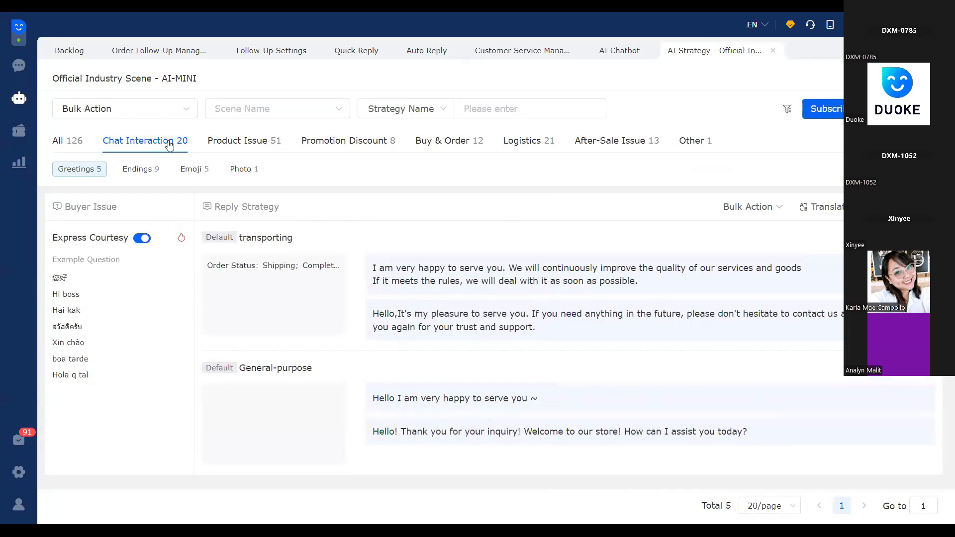
# View the Product Issue scenes for Product Card, Product Details, Product Utilization and Stock of Product
pyautogui.click(243, 148)
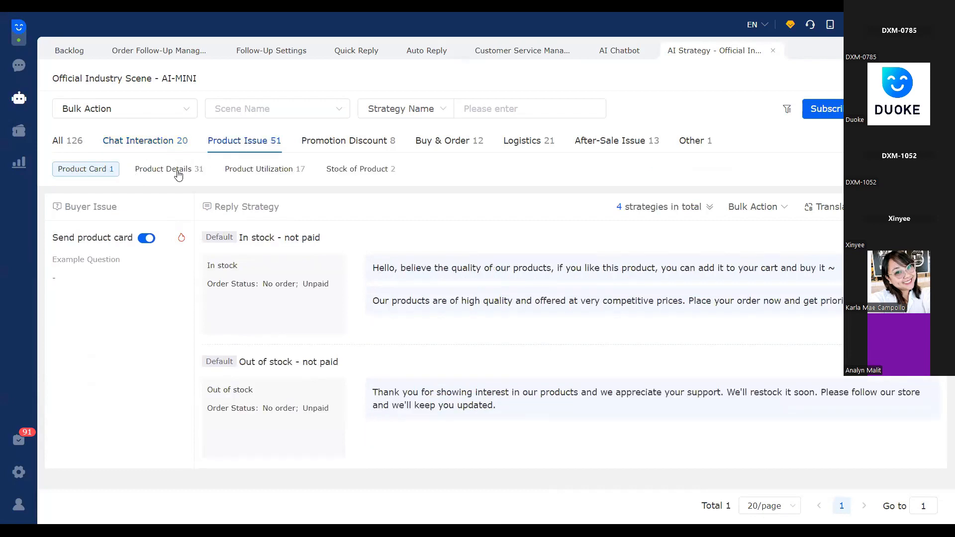
pyautogui.click(178, 175)
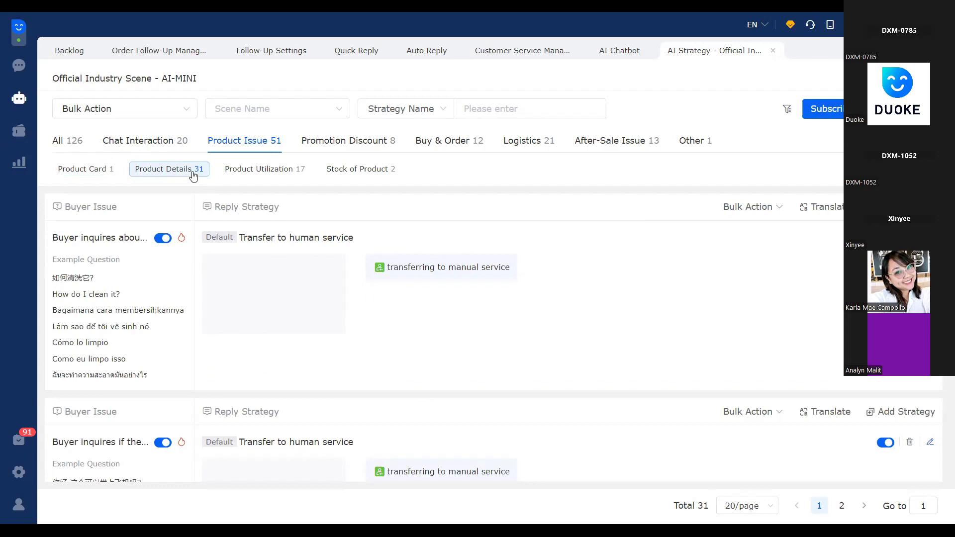
pyautogui.click(286, 175)
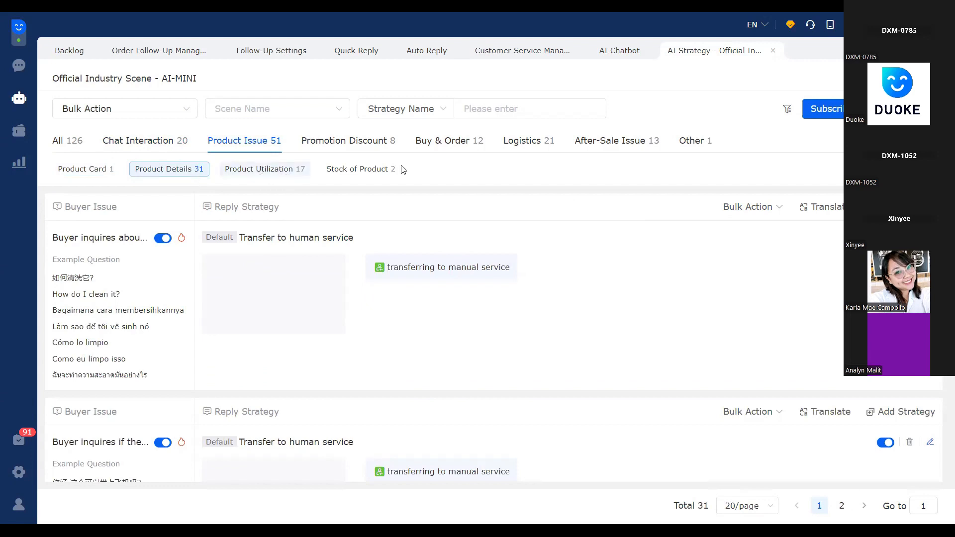
pyautogui.click(370, 170)
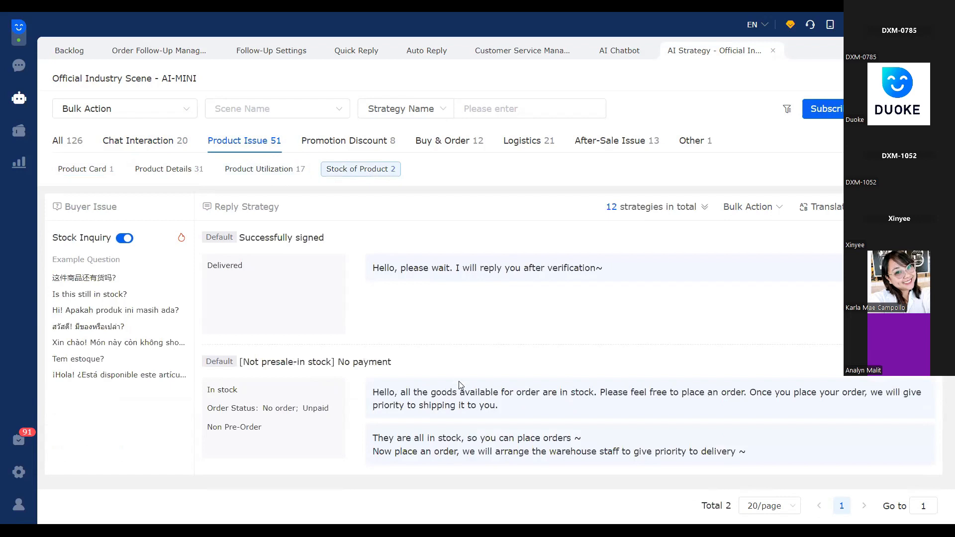
# Look through the Stock of Product strategies and the Promotion Discount scenes
pyautogui.scroll(-5, 455, 381)
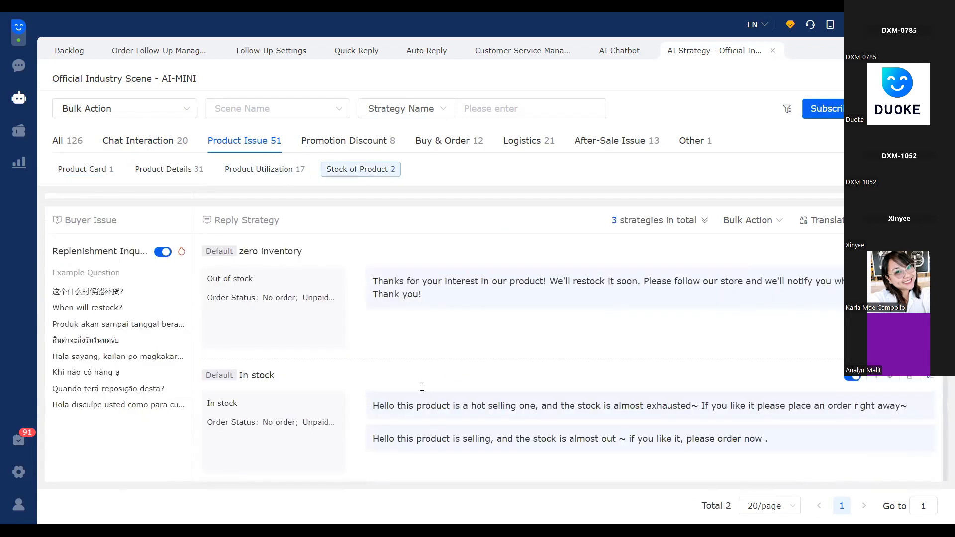
pyautogui.scroll(5, 473, 328)
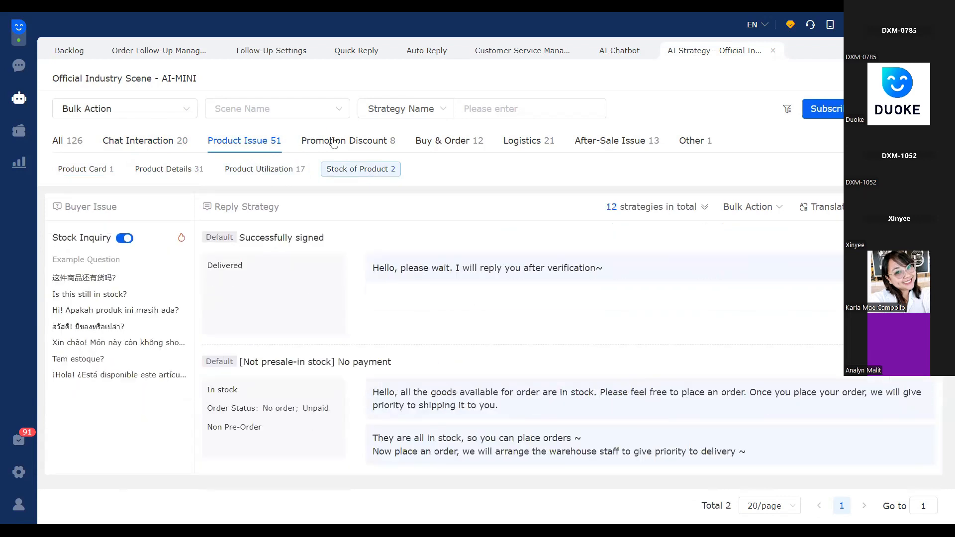
pyautogui.click(366, 144)
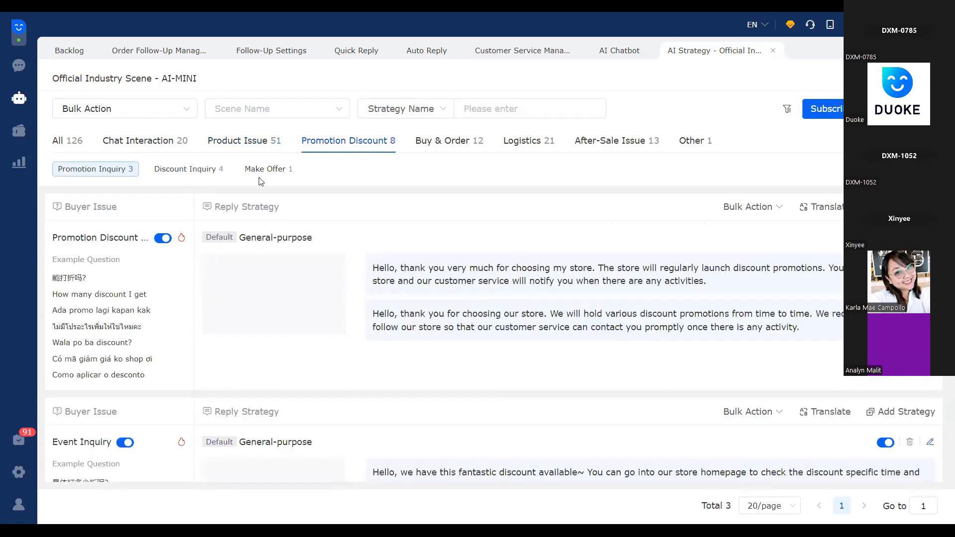
pyautogui.click(188, 169)
pyautogui.click(118, 169)
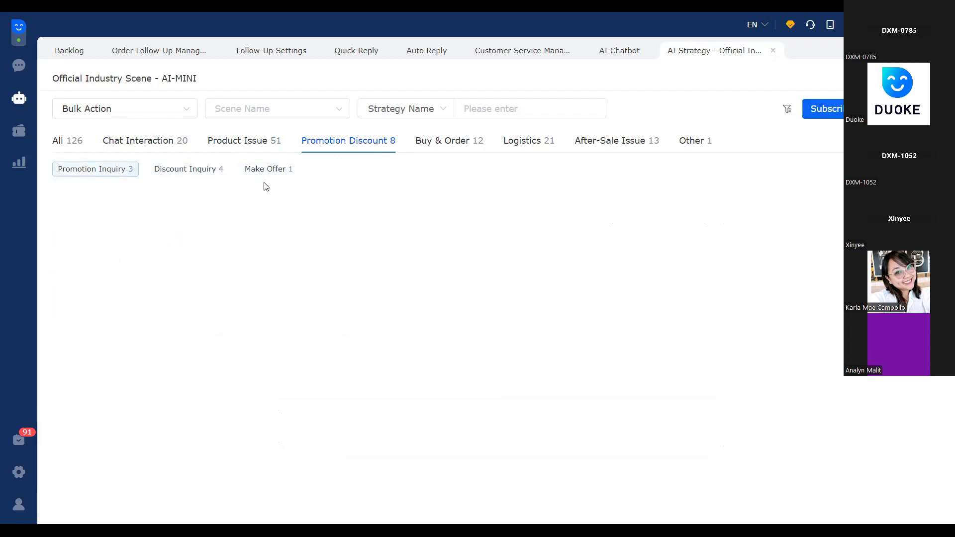
# View the Buy & Order scenes up to Payment Issue and the Logistics scenes up to Shipping Requirement
pyautogui.click(458, 147)
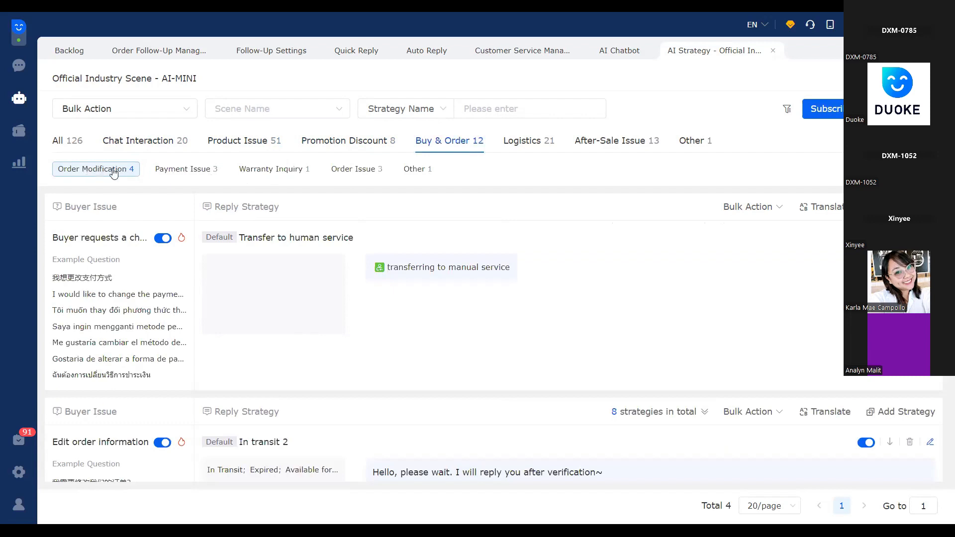
pyautogui.click(187, 170)
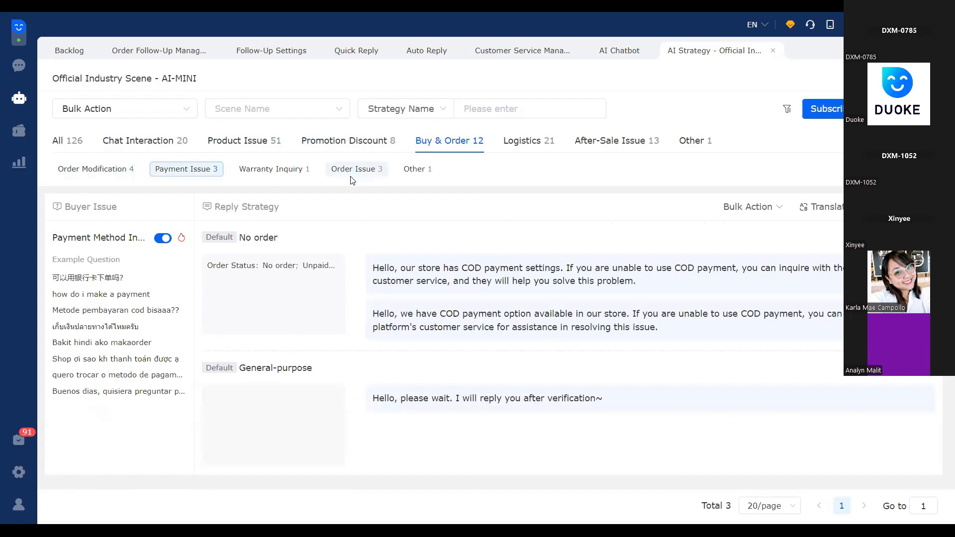
pyautogui.click(531, 144)
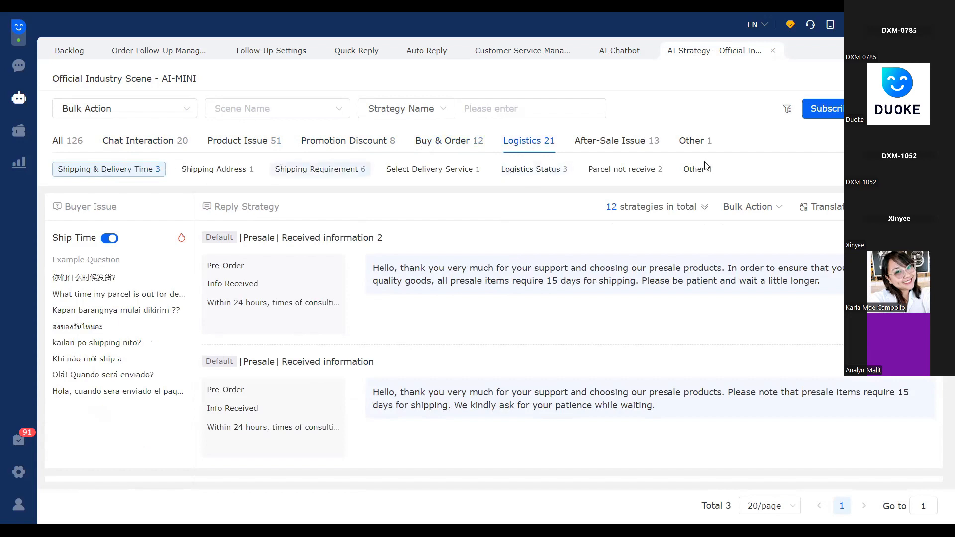
pyautogui.click(231, 174)
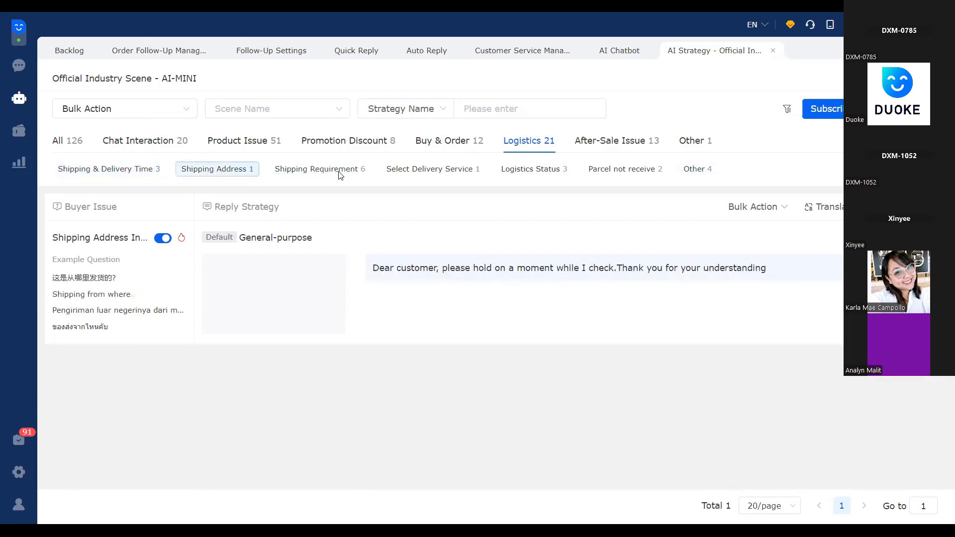
pyautogui.click(340, 174)
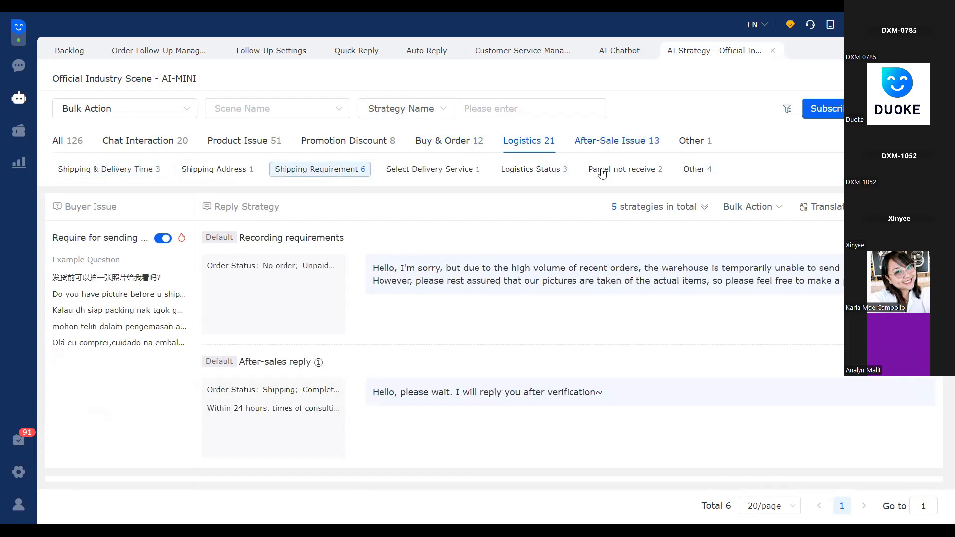
# View the After-Sale Issue scenes, including Return/Refund and Return Address, and return to Order Card
pyautogui.click(599, 151)
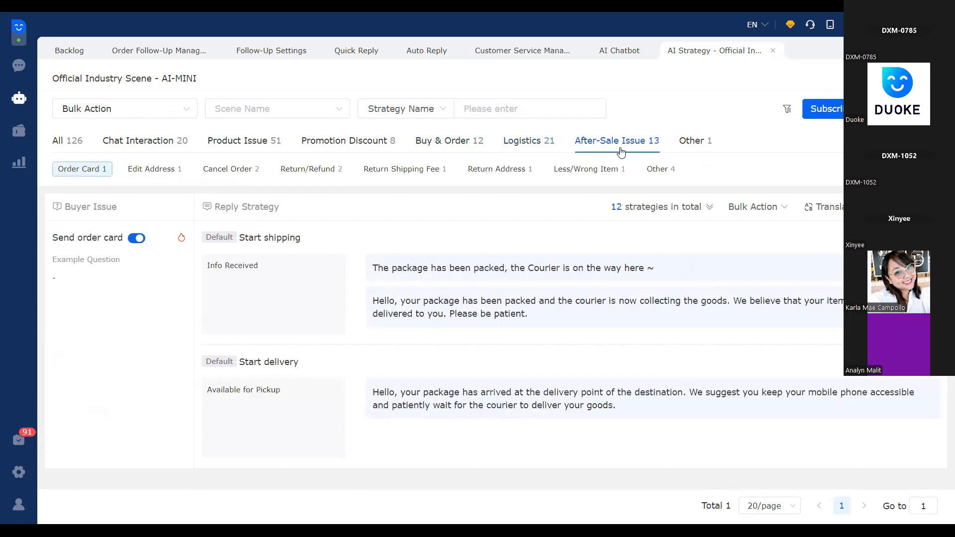
pyautogui.click(229, 174)
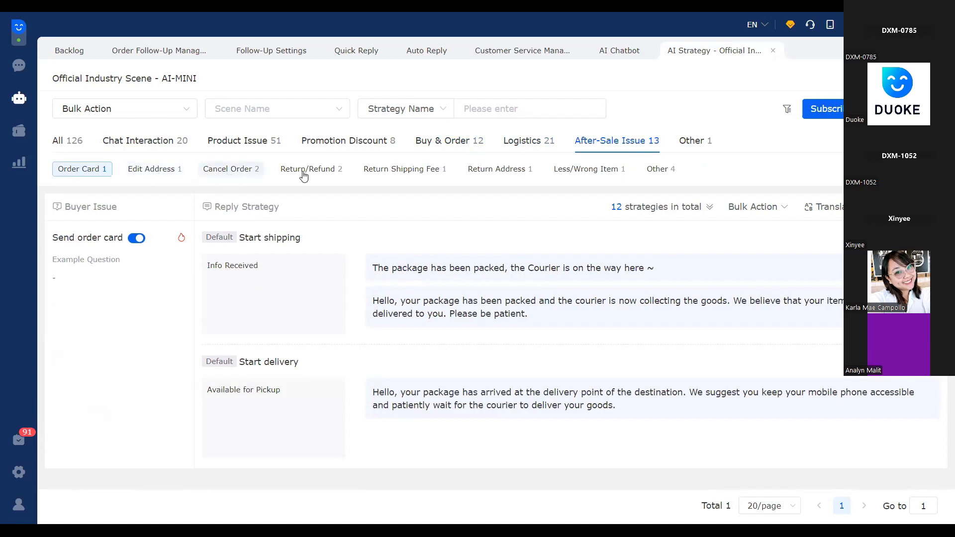
pyautogui.click(319, 173)
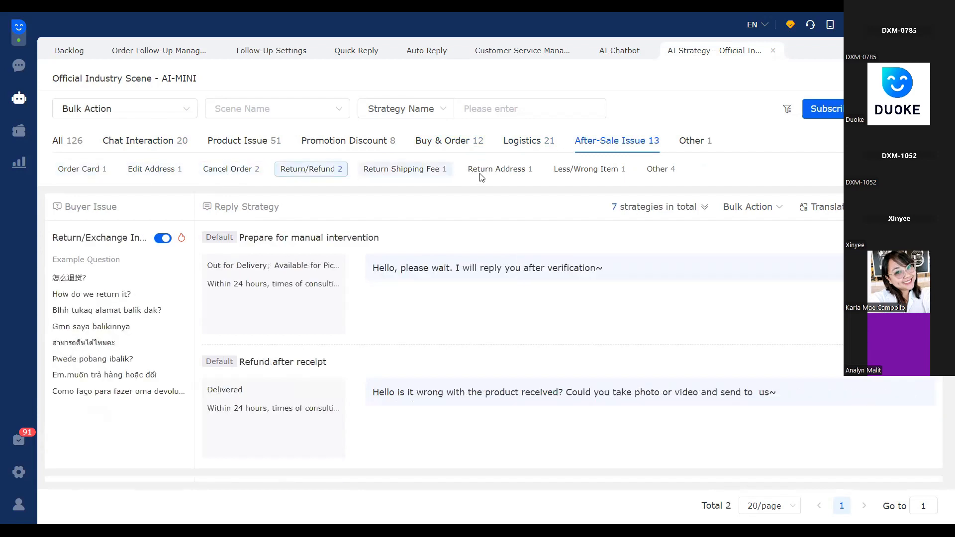
pyautogui.click(500, 169)
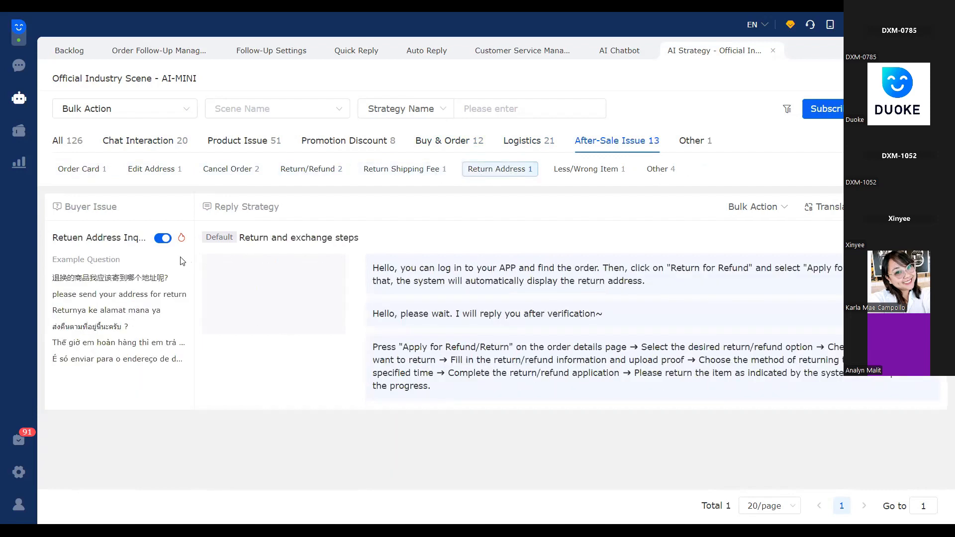
pyautogui.click(99, 171)
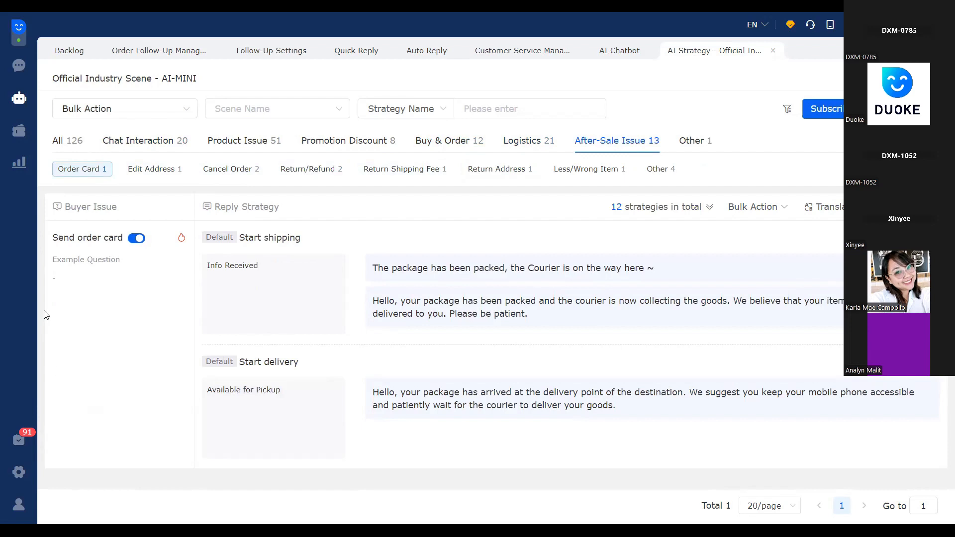
# Show the scenes of all categories and bulk-enable all DuokeGPT replies and all strategies
pyautogui.click(67, 141)
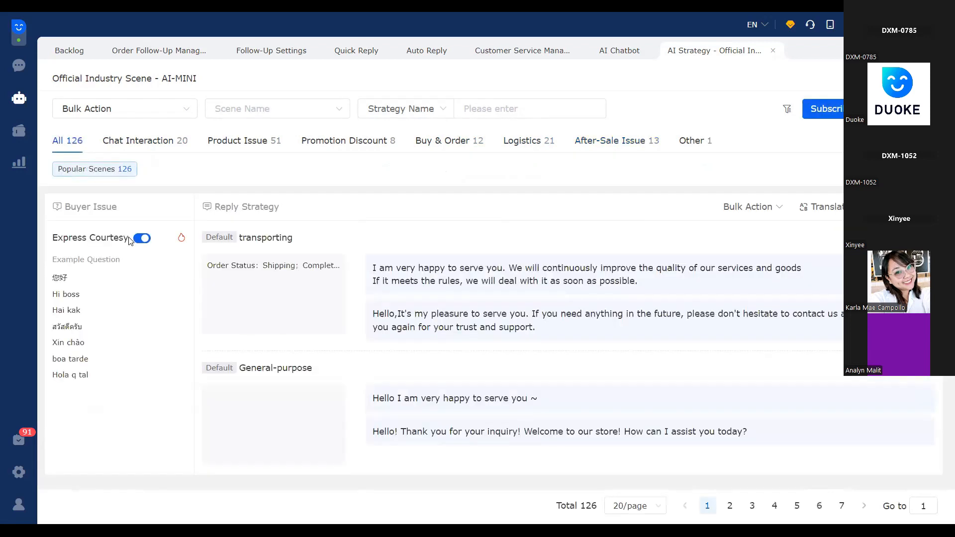
pyautogui.click(164, 114)
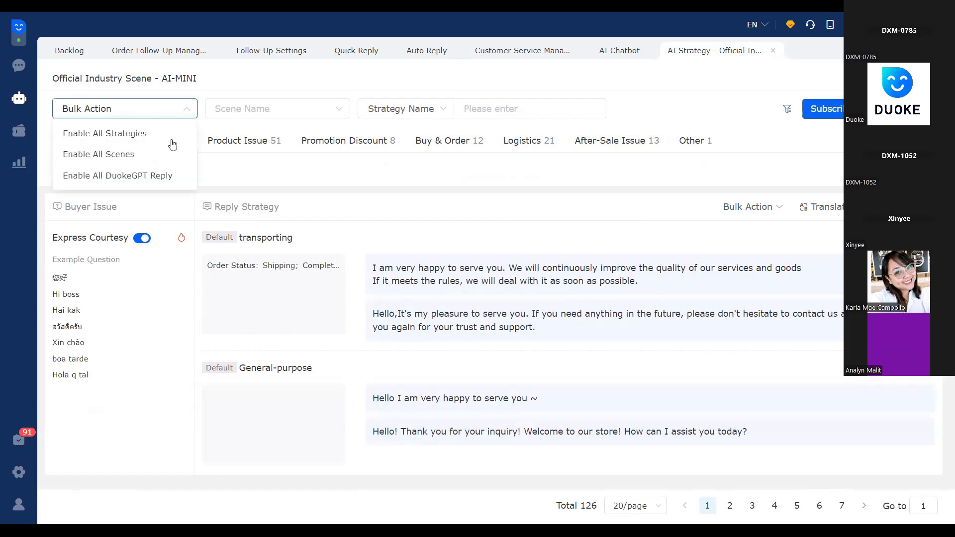
pyautogui.click(129, 177)
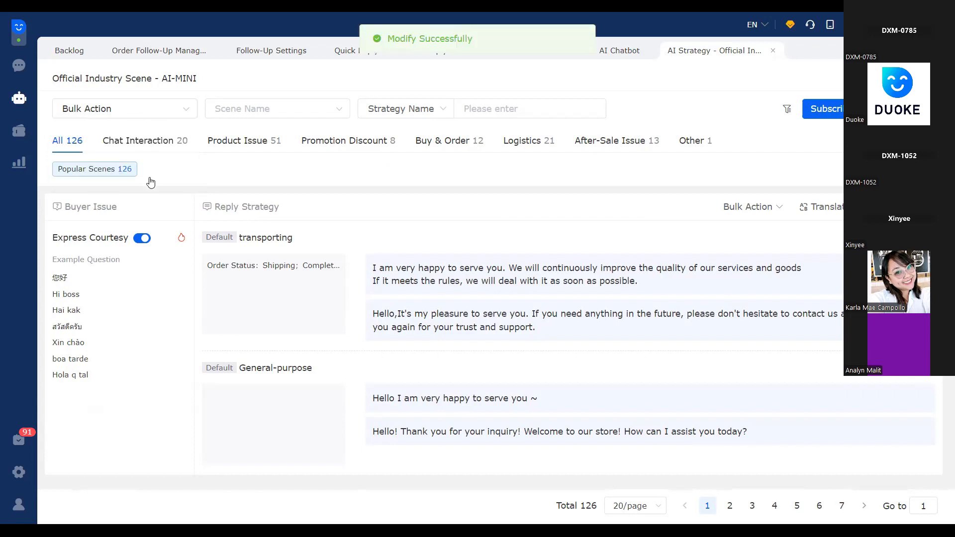
pyautogui.click(141, 109)
pyautogui.click(154, 134)
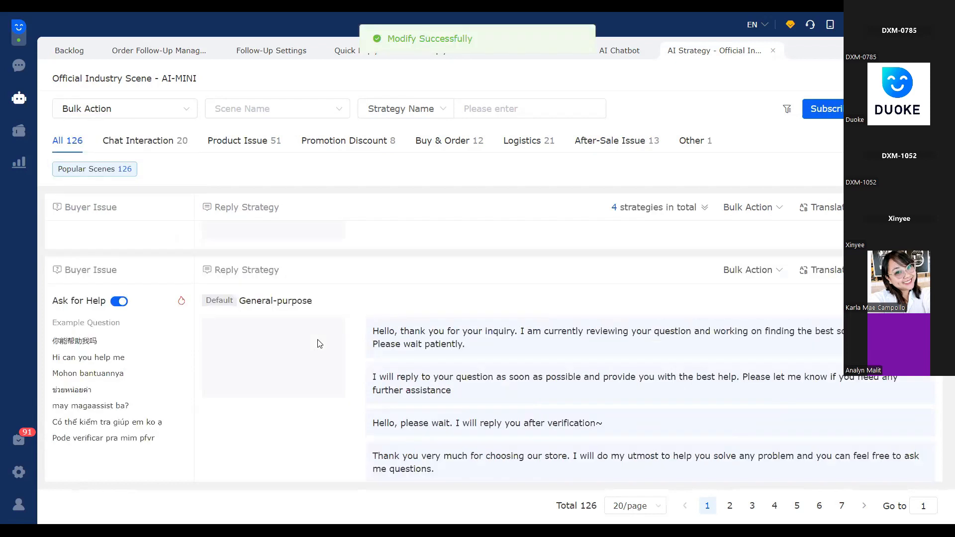
# Review the available bulk actions and look through the buyer issues and reply strategies in Popular Scenes
pyautogui.click(152, 109)
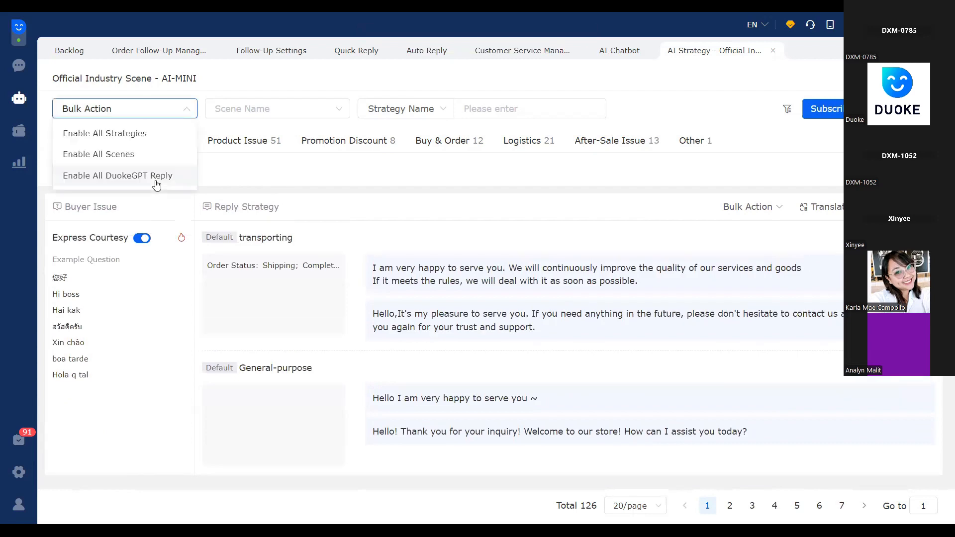
pyautogui.click(412, 326)
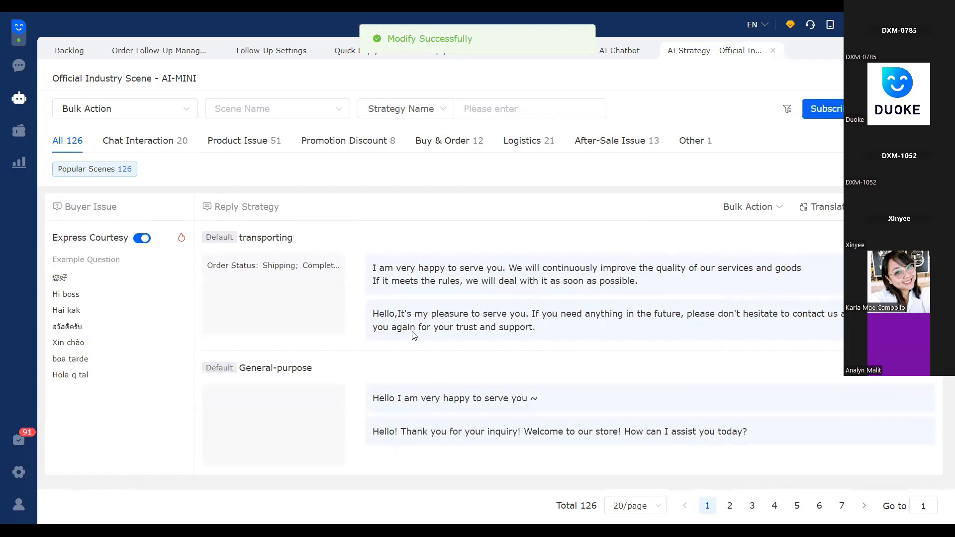
pyautogui.scroll(-5, 412, 331)
pyautogui.scroll(-6, 412, 335)
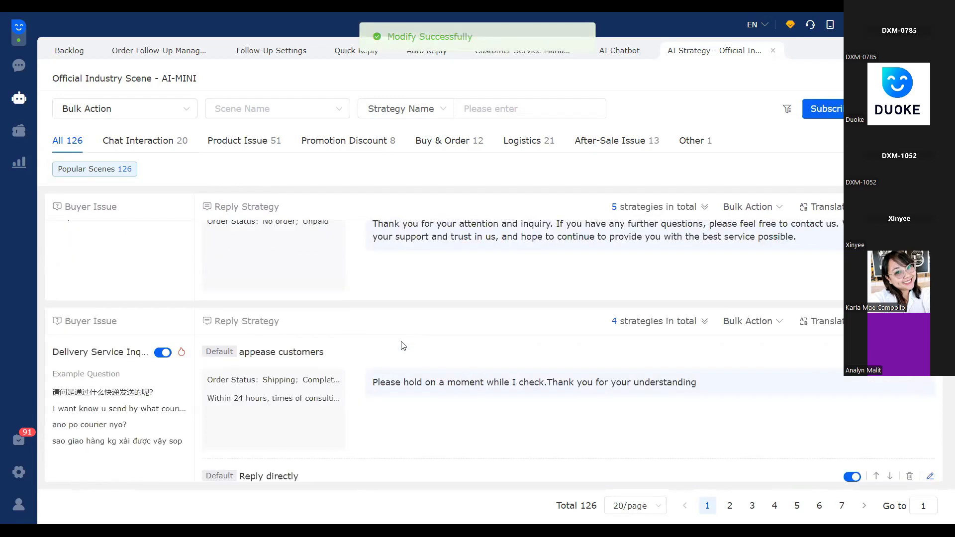
pyautogui.scroll(3, 411, 336)
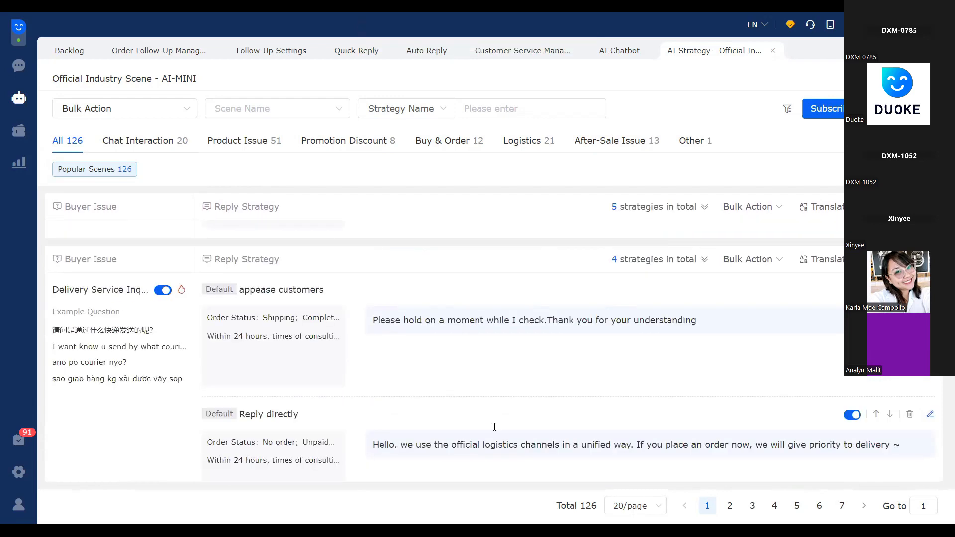
pyautogui.scroll(5, 469, 306)
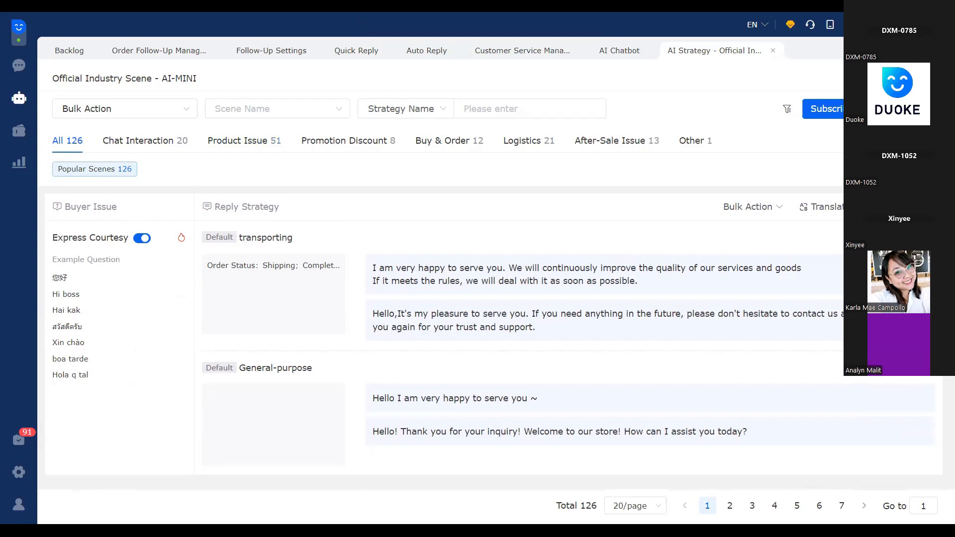
# View the transporting strategy of Express Courtesy in the strategy editor and close it without saving
pyautogui.click(729, 268)
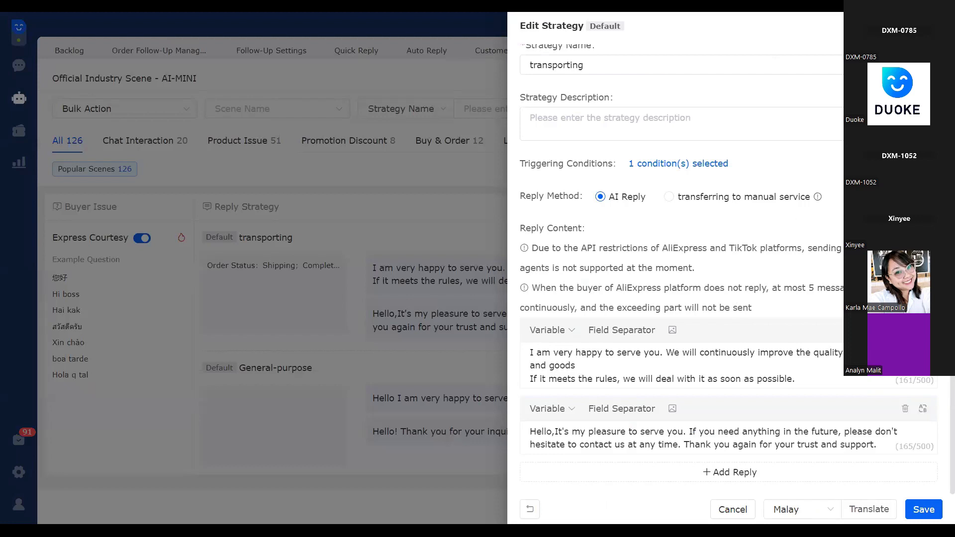
pyautogui.click(369, 504)
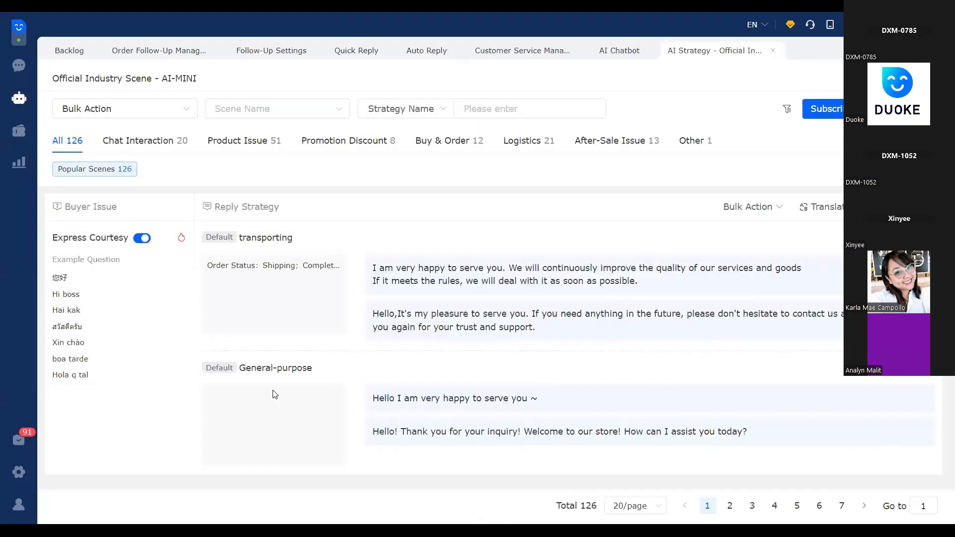
pyautogui.scroll(-5, 274, 394)
pyautogui.scroll(5, 274, 338)
# Look over the chatbot settings menu and return to the AI Chatbot list
pyautogui.click(20, 97)
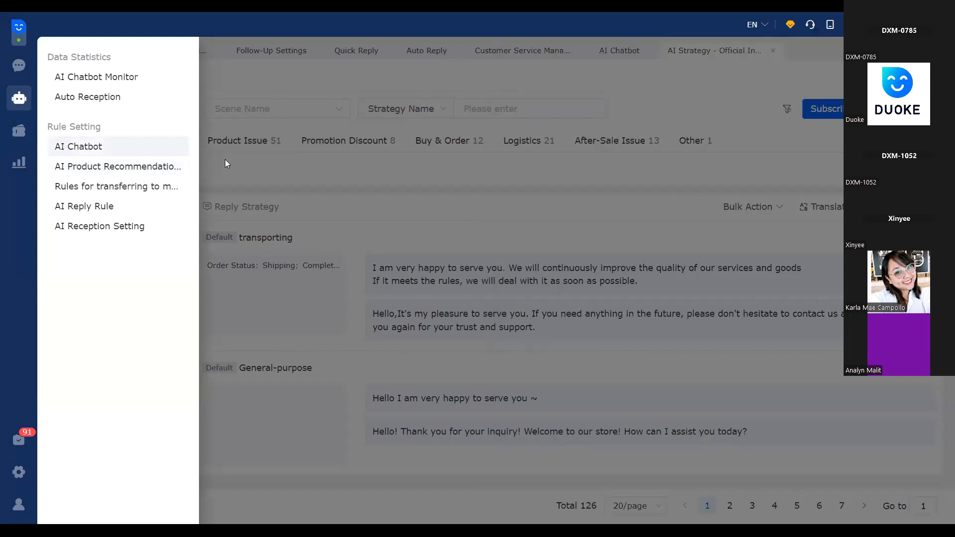
pyautogui.click(20, 163)
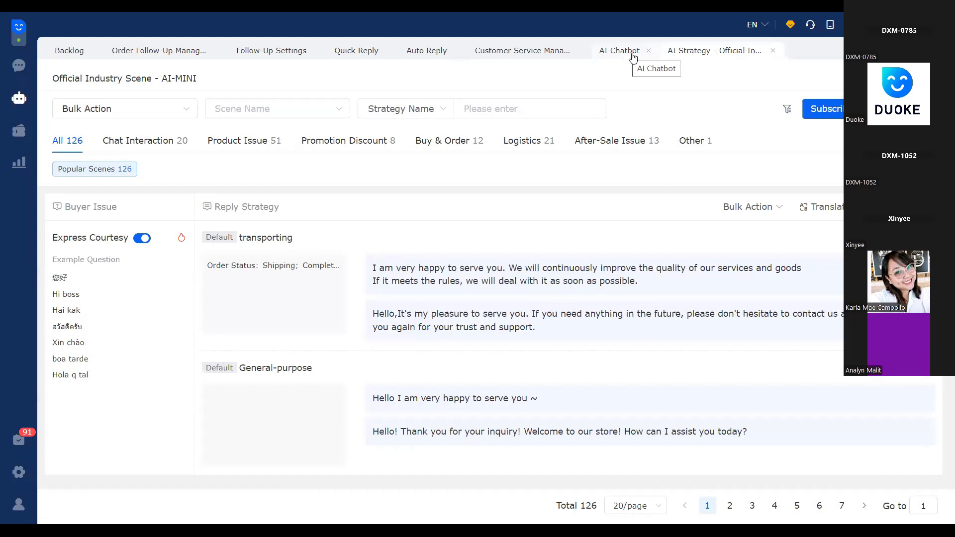
pyautogui.click(618, 45)
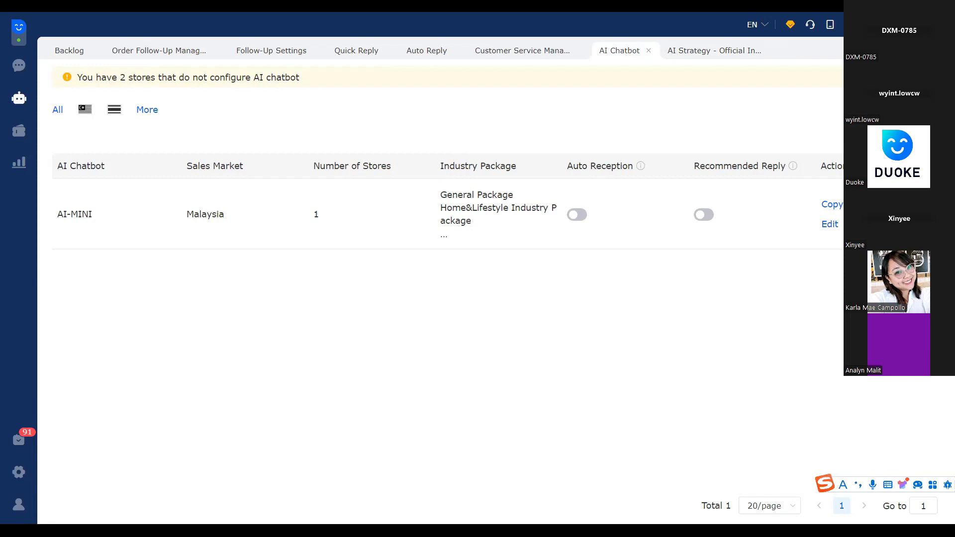
# Log out of the current account, enter the verification code on the login form, and log in
pyautogui.click(19, 504)
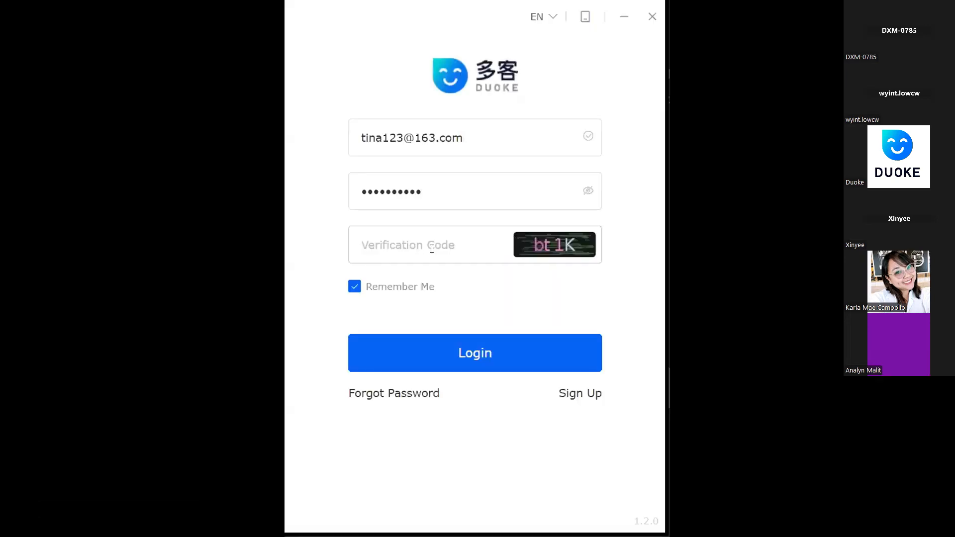
pyautogui.click(432, 249)
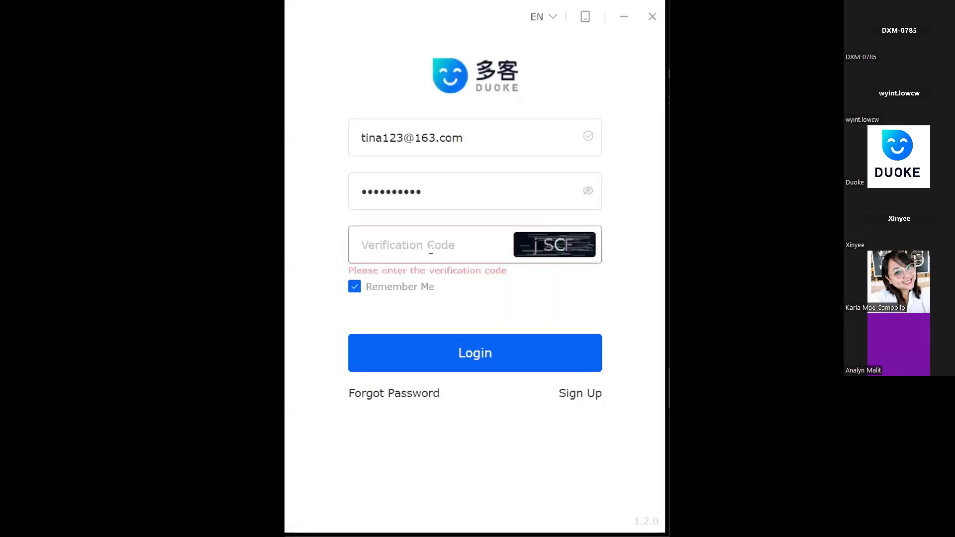
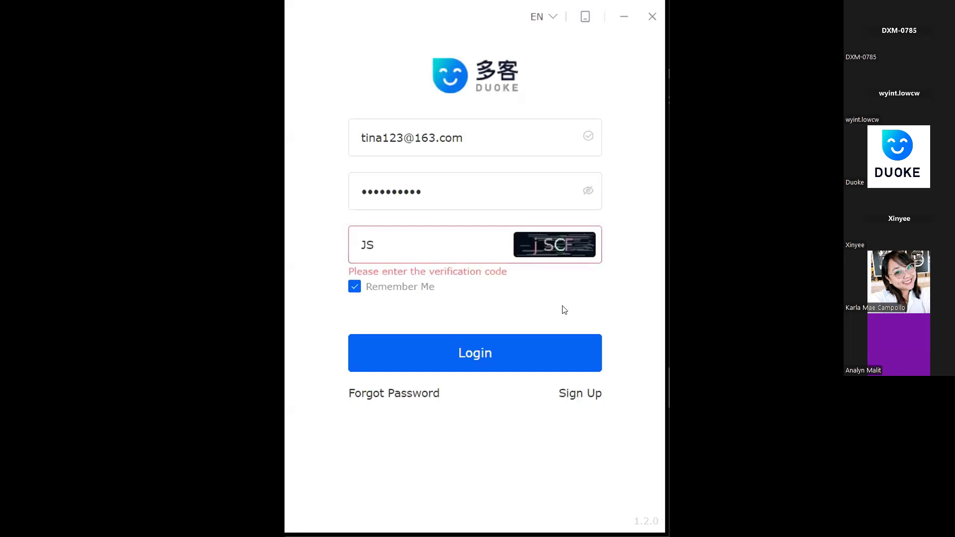
pyautogui.click(513, 355)
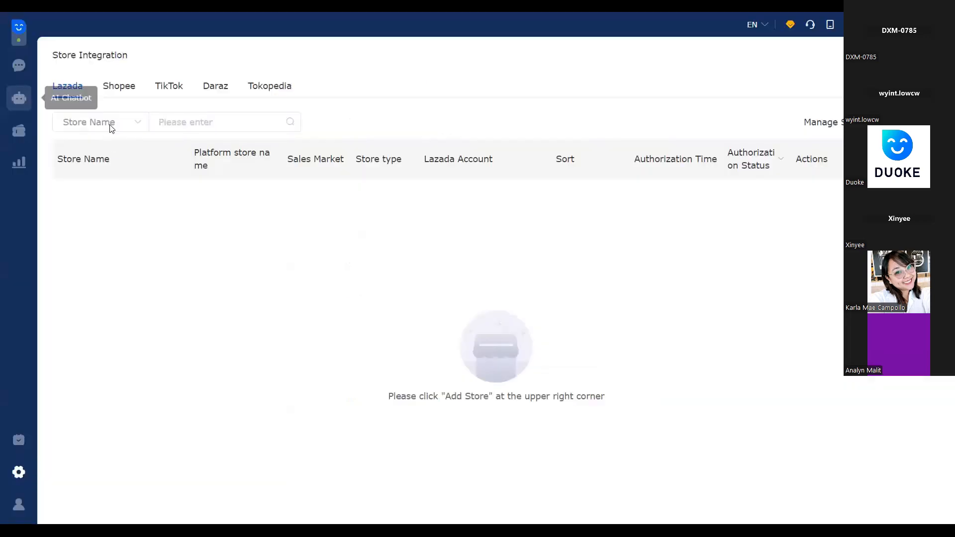
# Open the AI Chatbot page in the logged-in account, and switch to the PDF presentation in WPS
pyautogui.moveTo(19, 98)
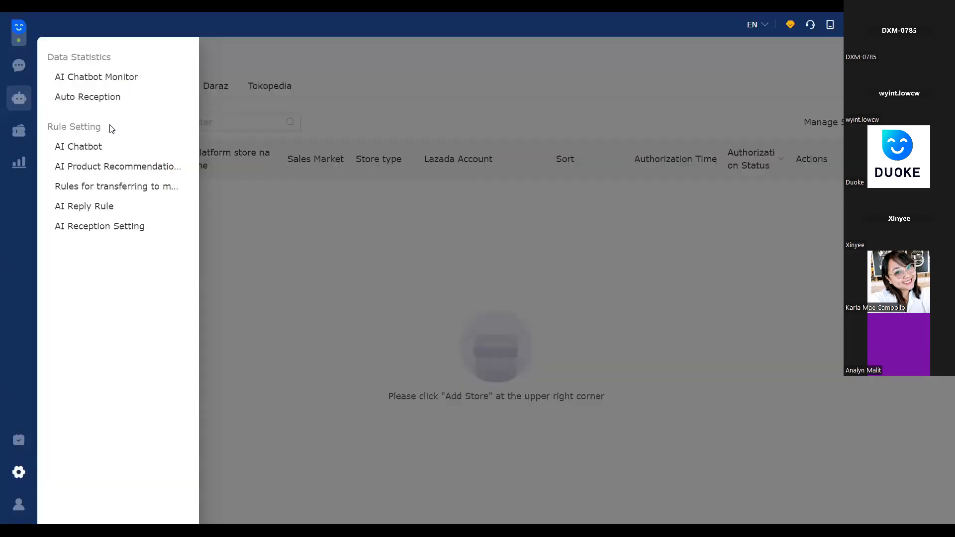
pyautogui.click(95, 146)
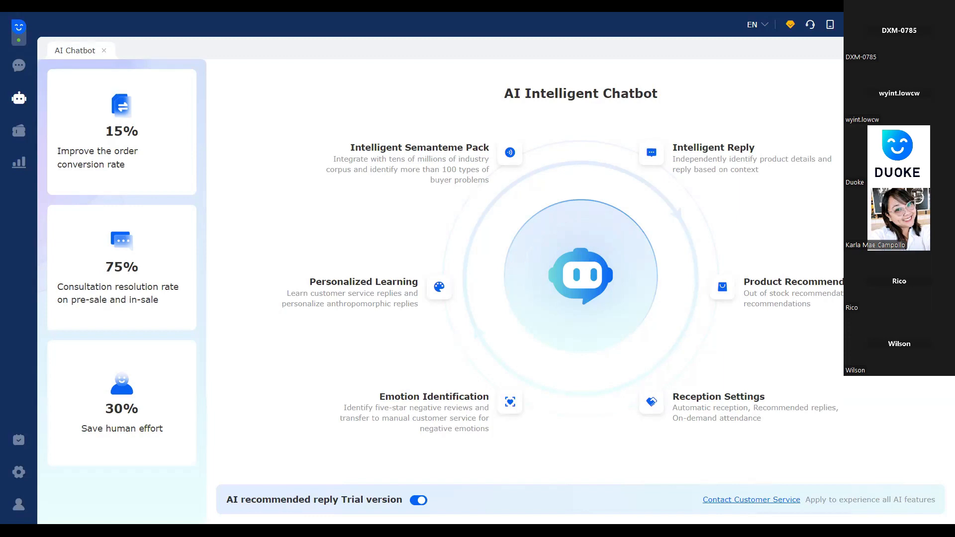
pyautogui.hotkey('alt', 'Tab')
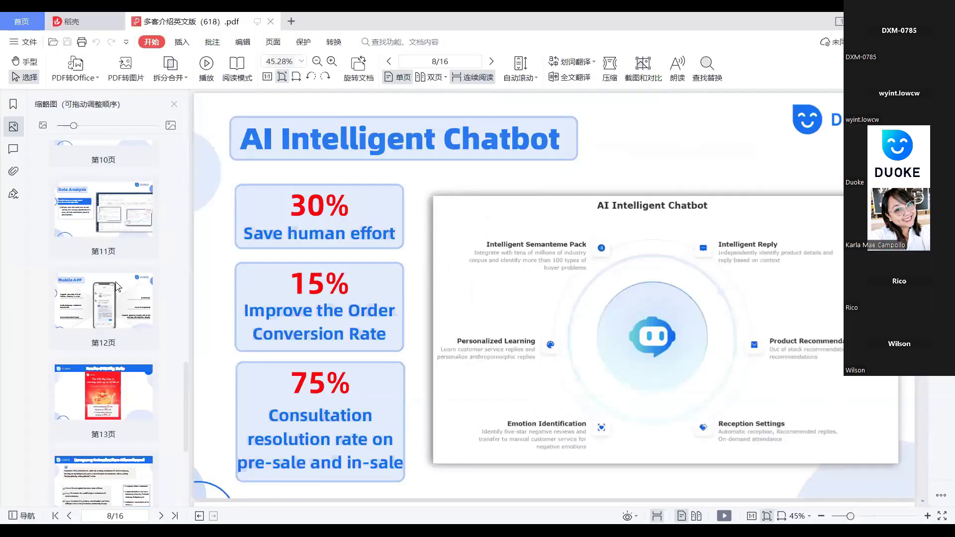